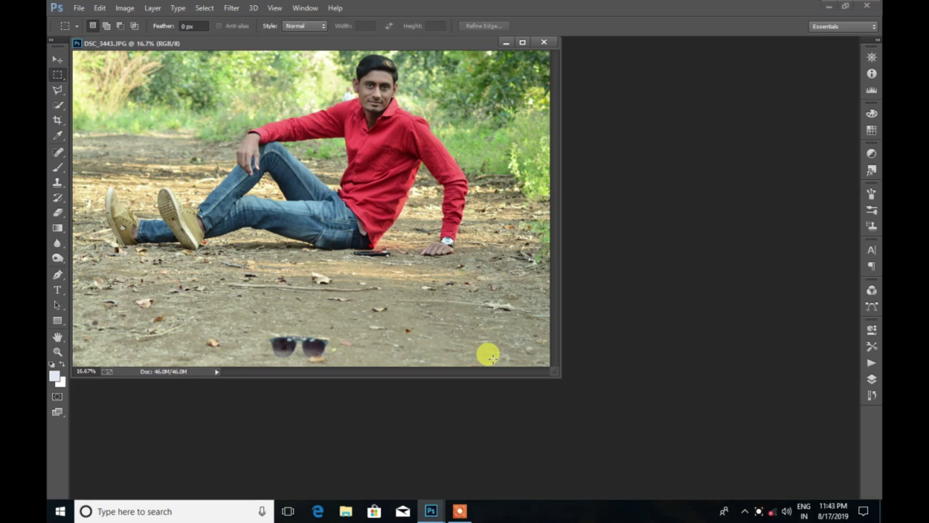
# In the Camera Raw Filter's Basic panel, raise Temperature, Tint, Clarity, Vibrance and Saturation.
pyautogui.press('f')
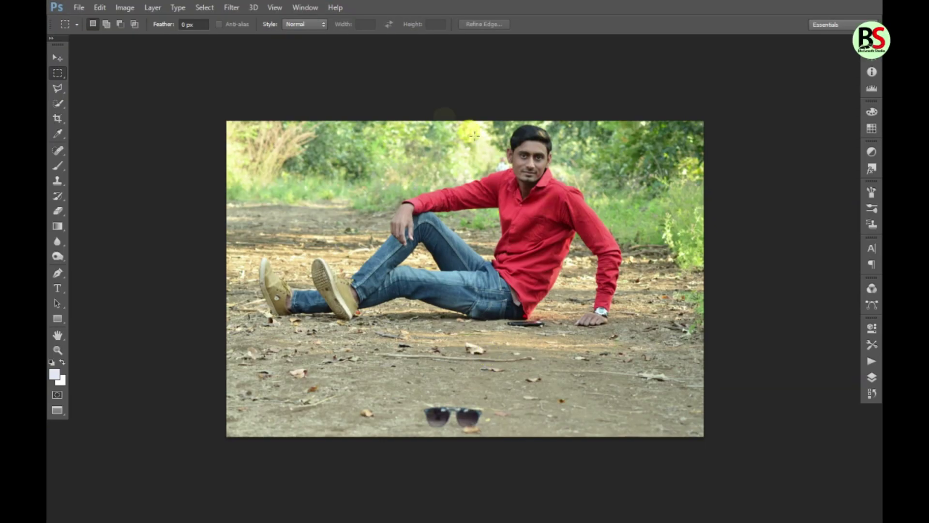
pyautogui.click(232, 7)
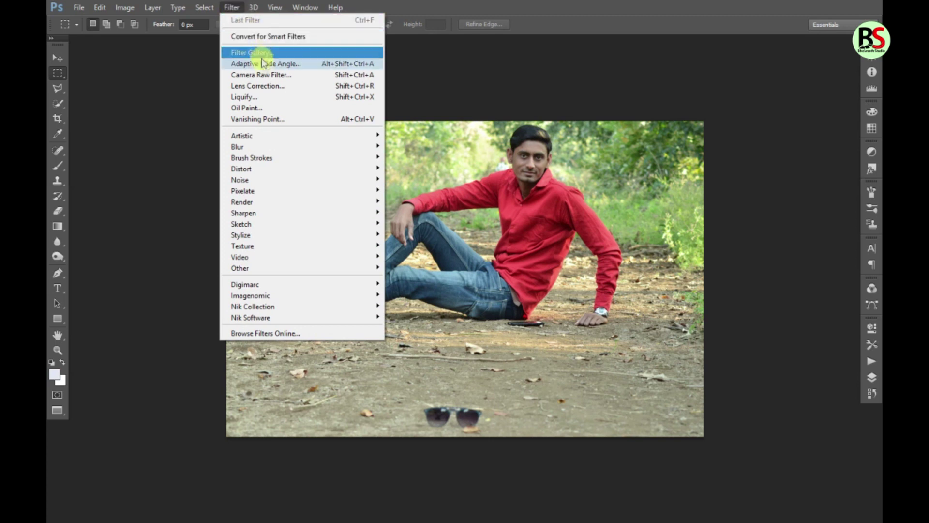
pyautogui.click(262, 76)
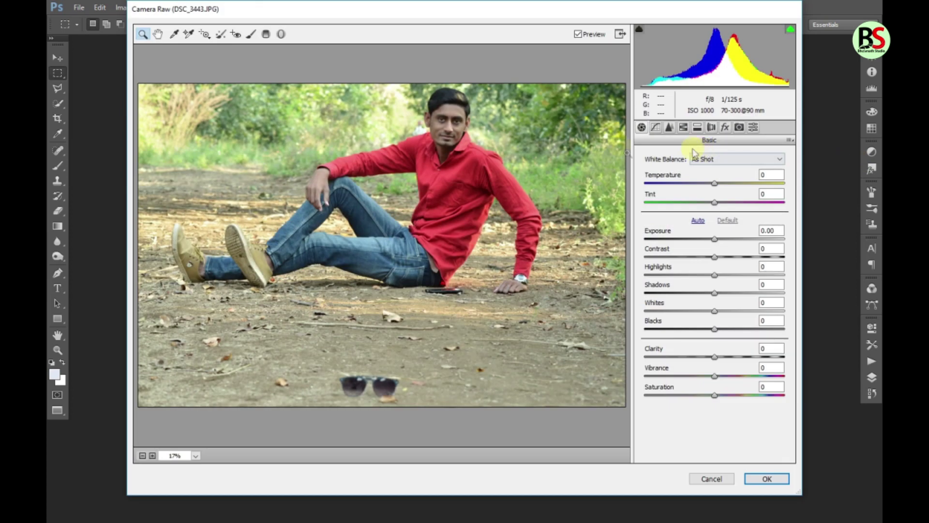
pyautogui.moveTo(714, 202); pyautogui.dragTo(719, 183)
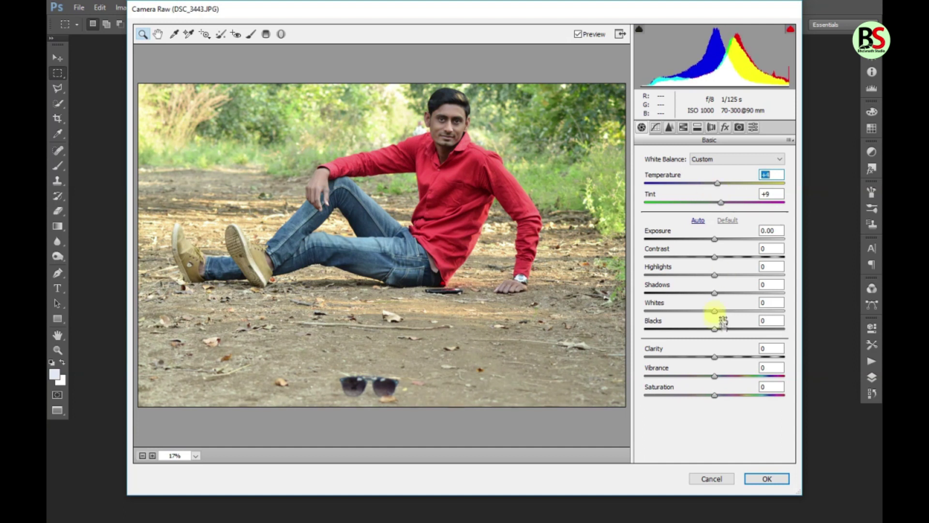
pyautogui.moveTo(714, 396)
pyautogui.mouseDown()
pyautogui.moveTo(728, 395)
pyautogui.moveTo(719, 357)
pyautogui.mouseUp()
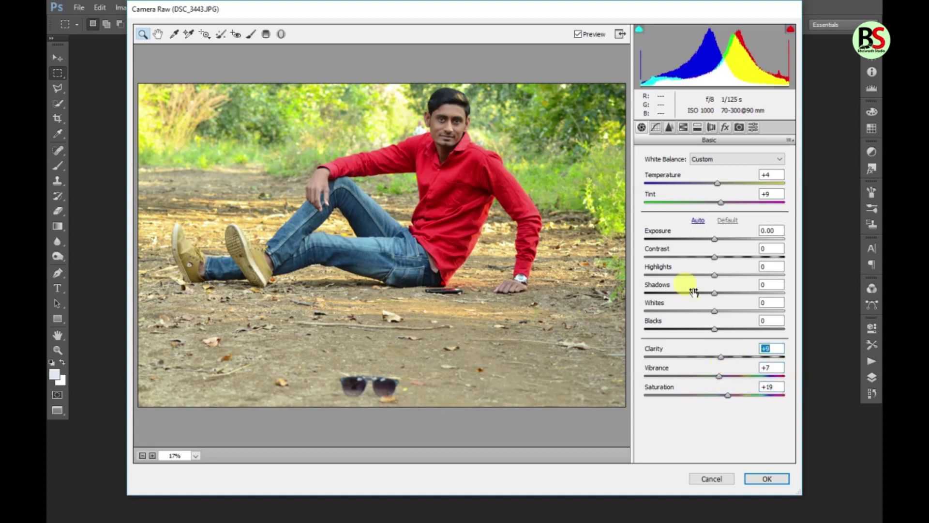
pyautogui.click(655, 127)
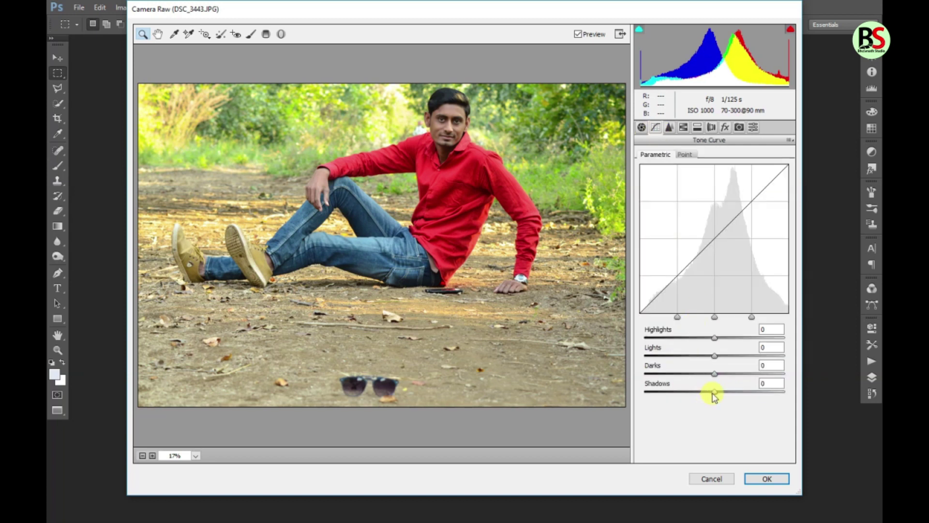
# Set the parametric tone curve: Highlights -17, with Lights, Darks and Shadows raised.
pyautogui.moveTo(713, 391)
pyautogui.mouseDown()
pyautogui.moveTo(703, 399)
pyautogui.moveTo(733, 404)
pyautogui.moveTo(723, 398)
pyautogui.moveTo(725, 375)
pyautogui.moveTo(719, 383)
pyautogui.moveTo(727, 359)
pyautogui.moveTo(701, 341)
pyautogui.mouseUp()
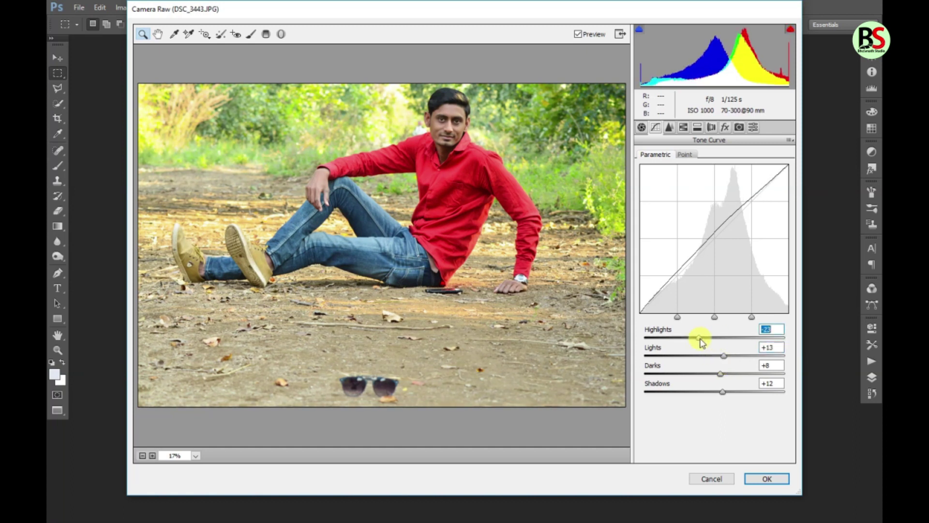
pyautogui.moveTo(700, 340); pyautogui.dragTo(705, 344)
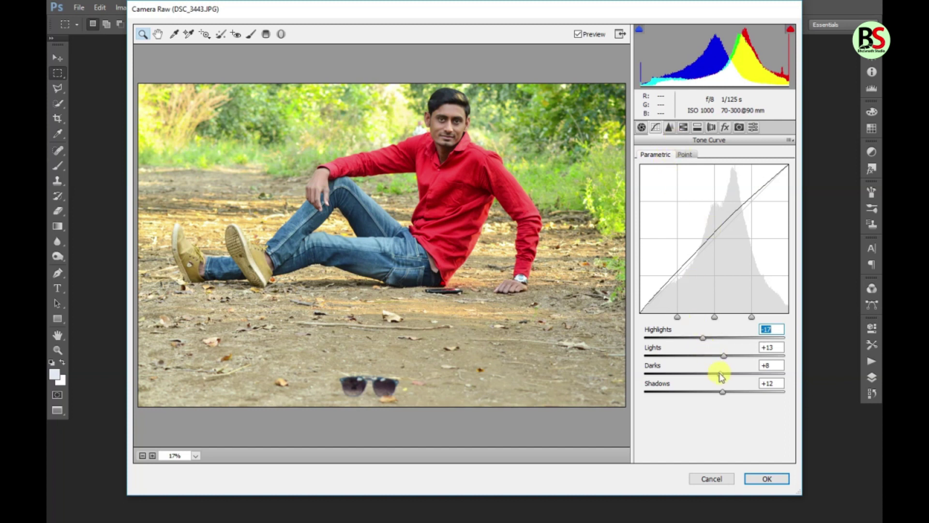
pyautogui.moveTo(724, 358)
pyautogui.mouseDown()
pyautogui.moveTo(705, 376)
pyautogui.moveTo(716, 382)
pyautogui.mouseUp()
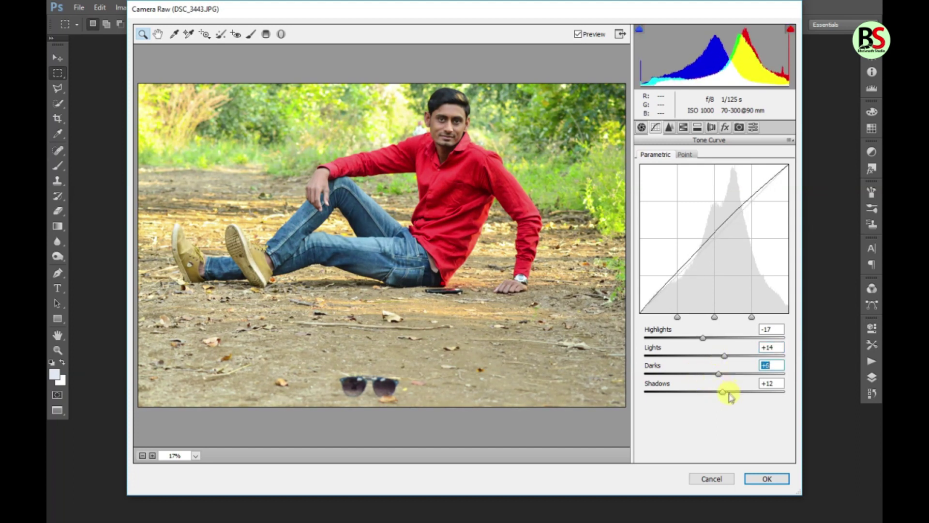
pyautogui.click(671, 128)
# Shift the hues of reds, oranges (-11) and aquas, and raise red and blue saturation.
pyautogui.click(683, 127)
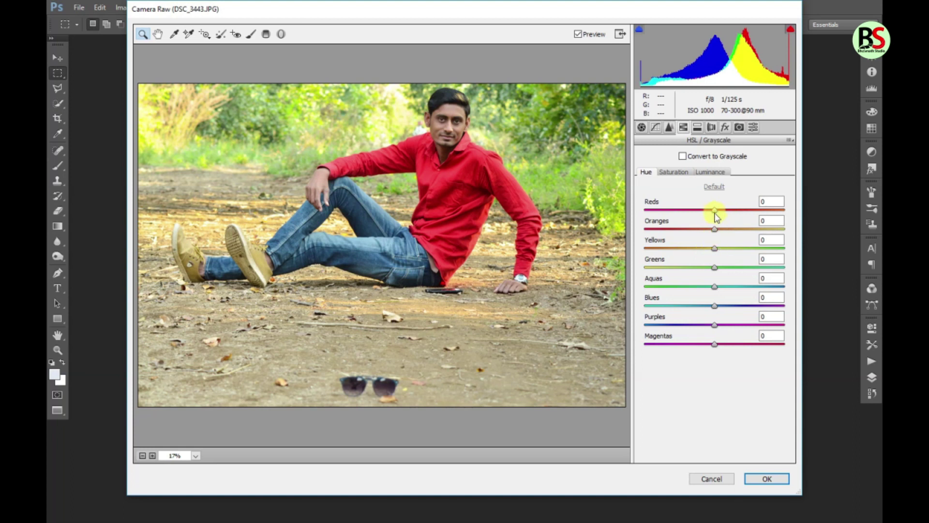
pyautogui.moveTo(716, 214); pyautogui.dragTo(711, 214)
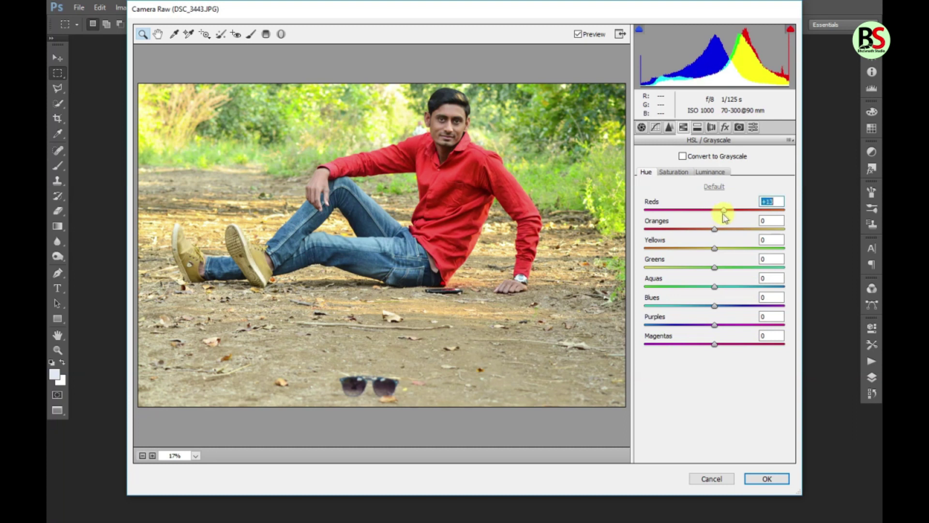
pyautogui.moveTo(716, 234); pyautogui.dragTo(709, 232)
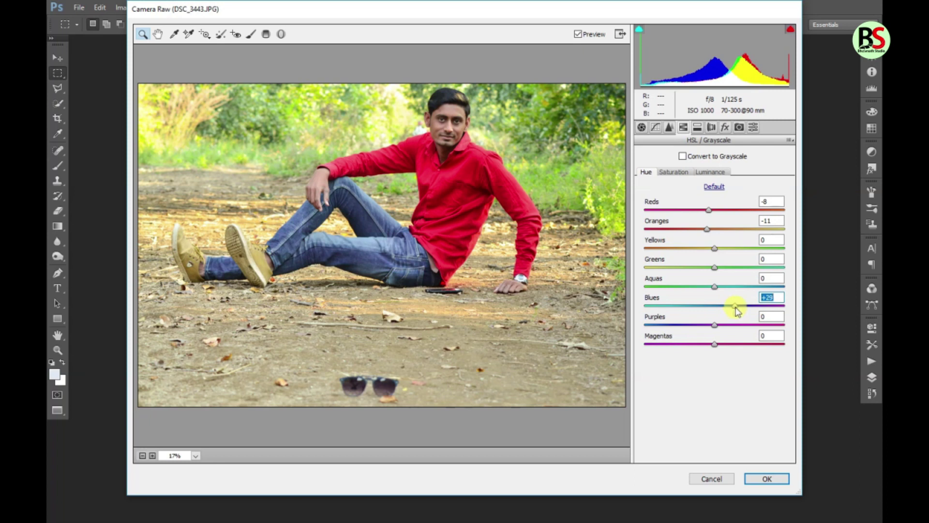
pyautogui.moveTo(717, 287); pyautogui.dragTo(729, 289)
pyautogui.click(673, 171)
pyautogui.moveTo(721, 213); pyautogui.dragTo(724, 219)
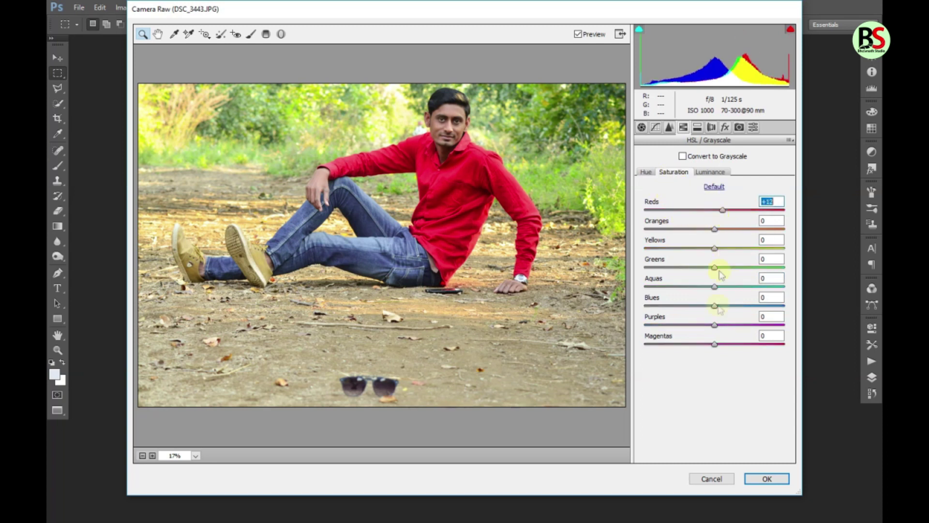
pyautogui.moveTo(715, 306); pyautogui.dragTo(729, 306)
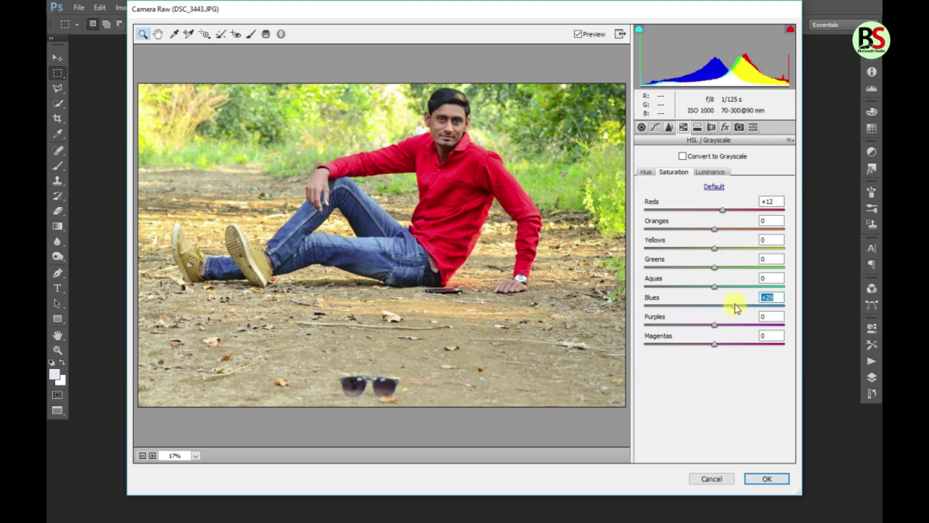
# Darken blue luminance, brighten red luminance to +11, and apply the Camera Raw edits.
pyautogui.click(710, 171)
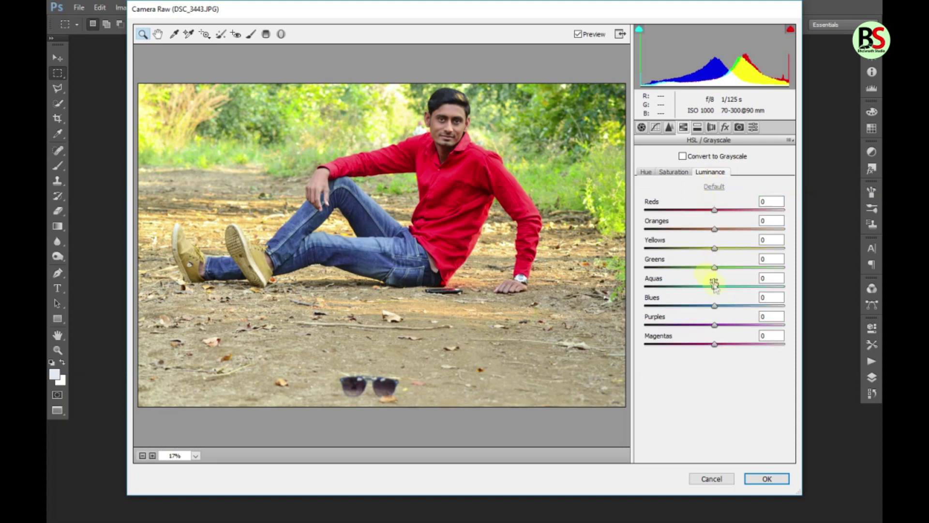
pyautogui.moveTo(714, 305); pyautogui.dragTo(705, 304)
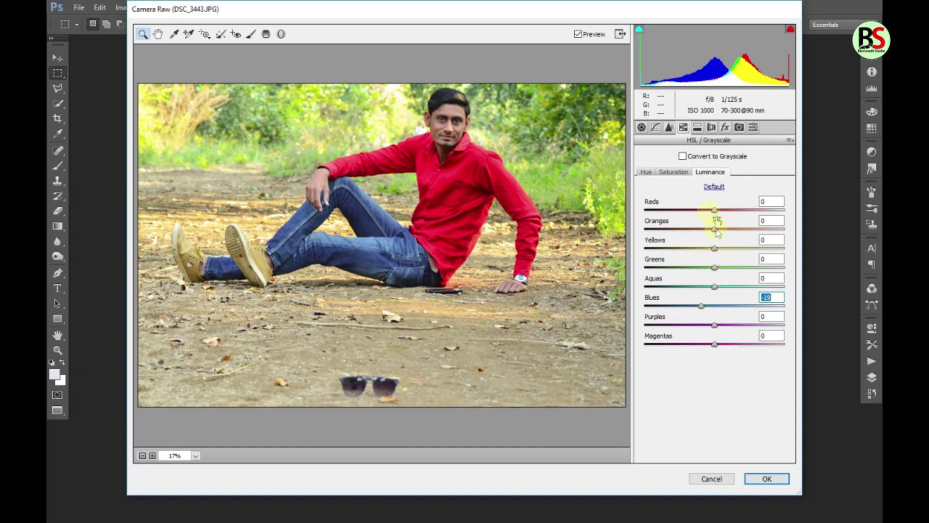
pyautogui.moveTo(714, 210); pyautogui.dragTo(722, 211)
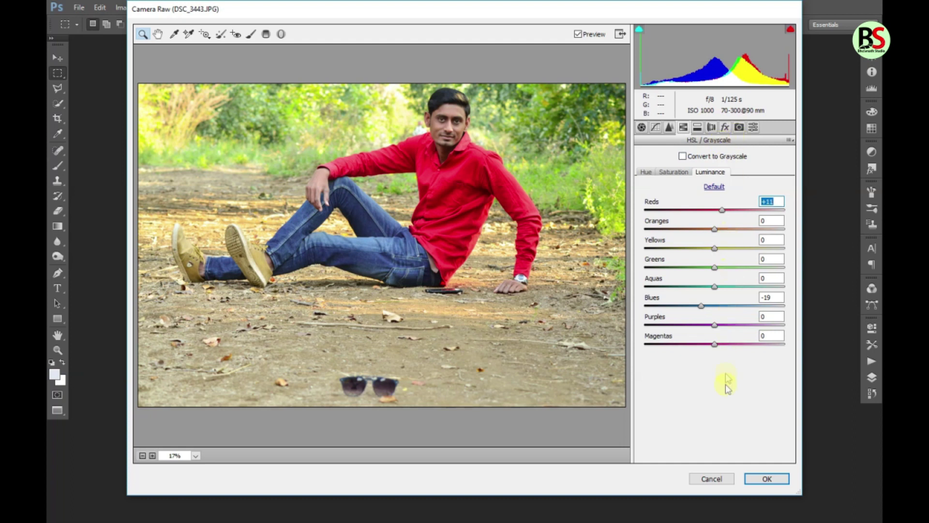
pyautogui.click(763, 479)
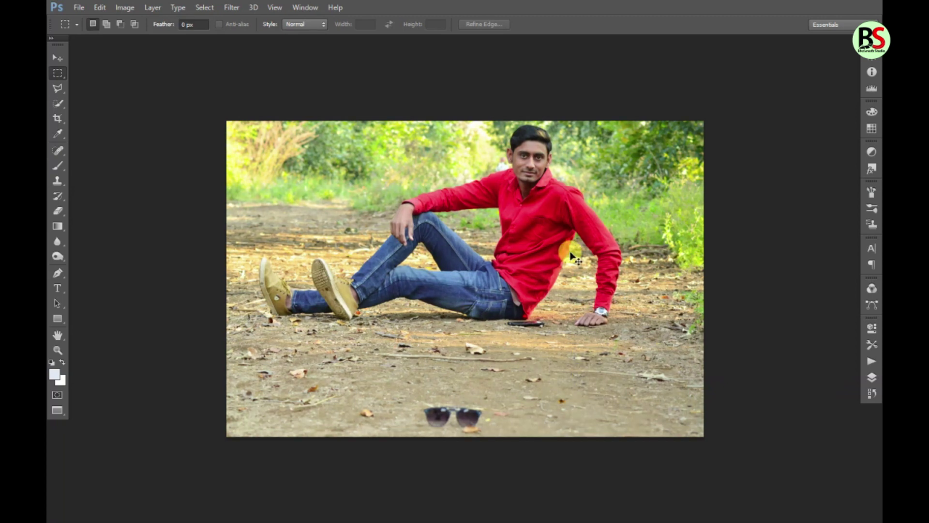
# Zoom in on the face and set the Spot Healing Brush hardness to about 7%.
pyautogui.scroll(5, 571, 254)
pyautogui.moveTo(595, 255); pyautogui.dragTo(519, 233)
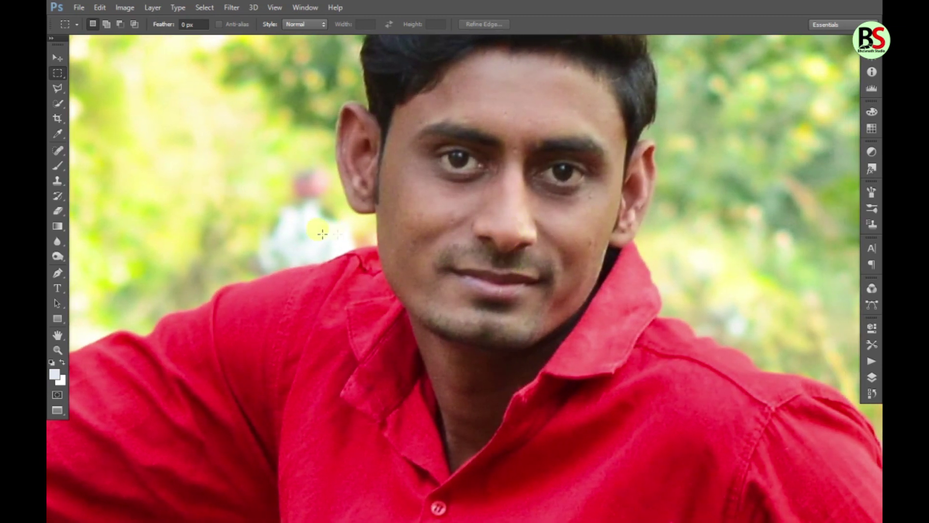
pyautogui.click(57, 150)
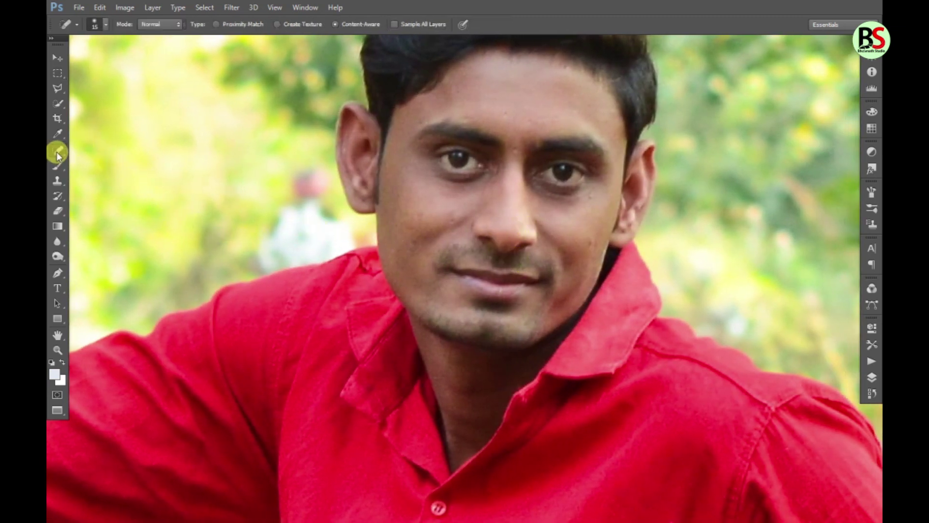
pyautogui.click(442, 214)
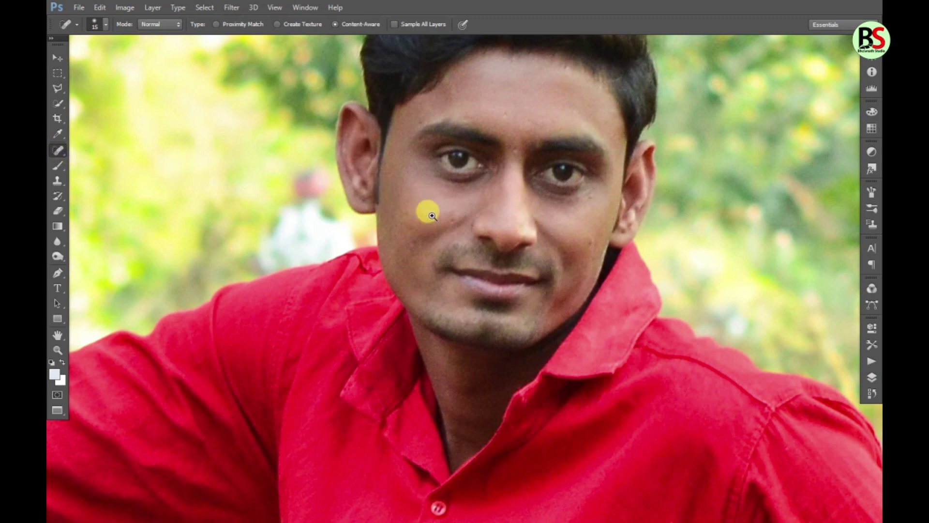
pyautogui.scroll(2, 464, 219)
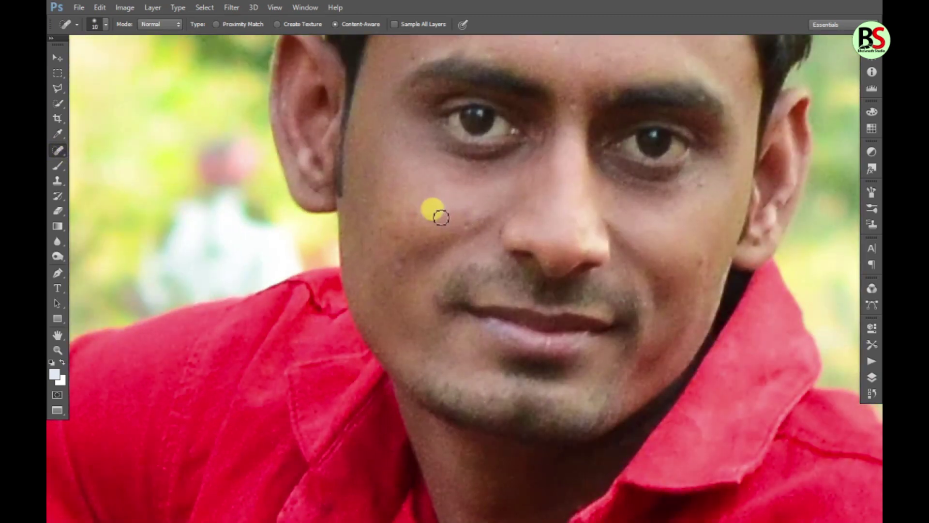
pyautogui.rightClick(442, 214)
pyautogui.moveTo(465, 270); pyautogui.dragTo(460, 270)
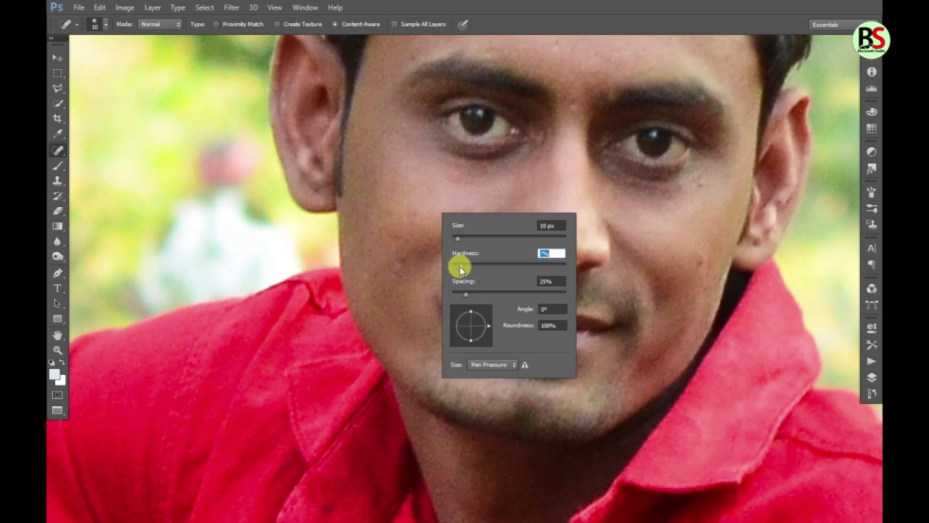
pyautogui.press('Return')
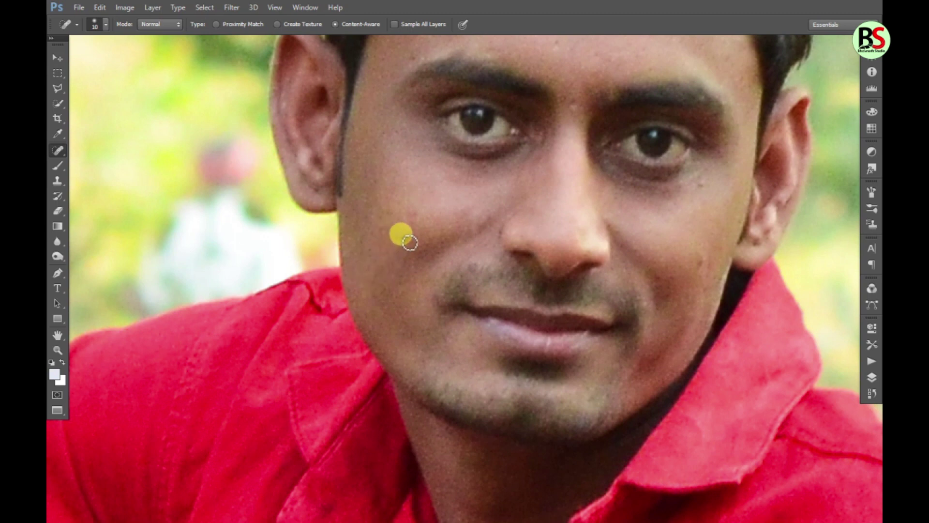
# With a smaller brush, heal blemishes on the nose, cheek and forehead, then zoom out fully.
pyautogui.press('[')
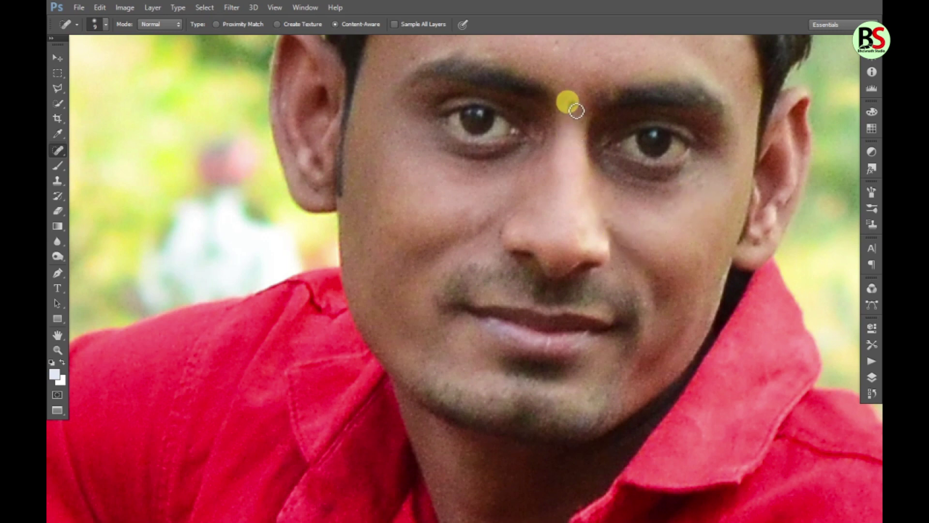
pyautogui.scroll(5, 564, 85)
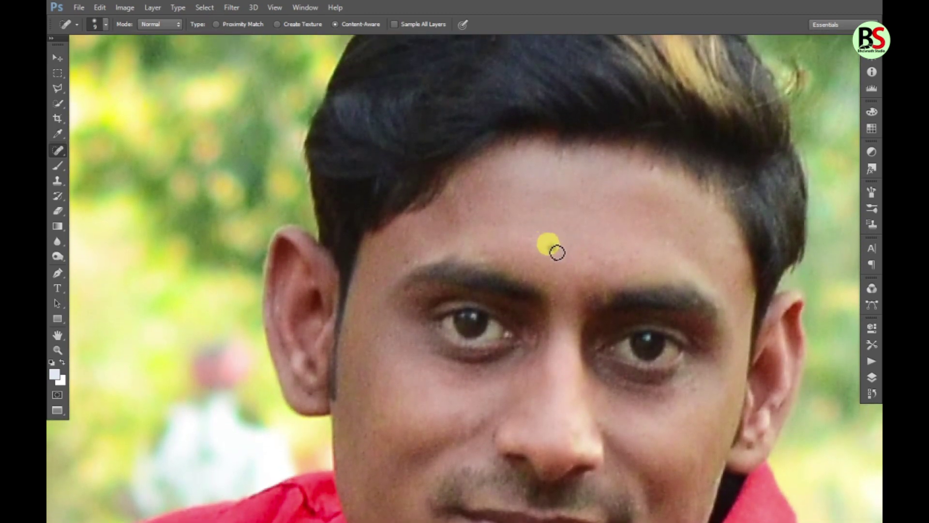
pyautogui.scroll(-2, 545, 408)
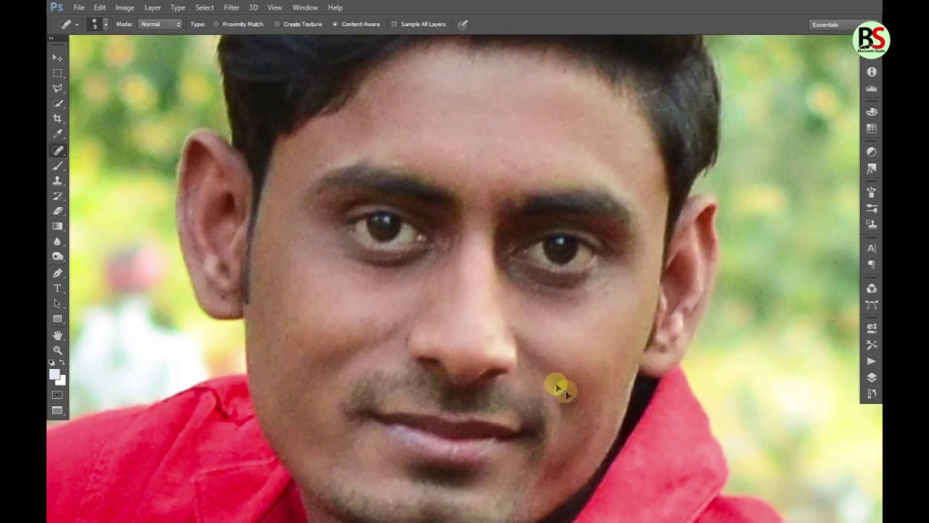
pyautogui.scroll(-4, 561, 387)
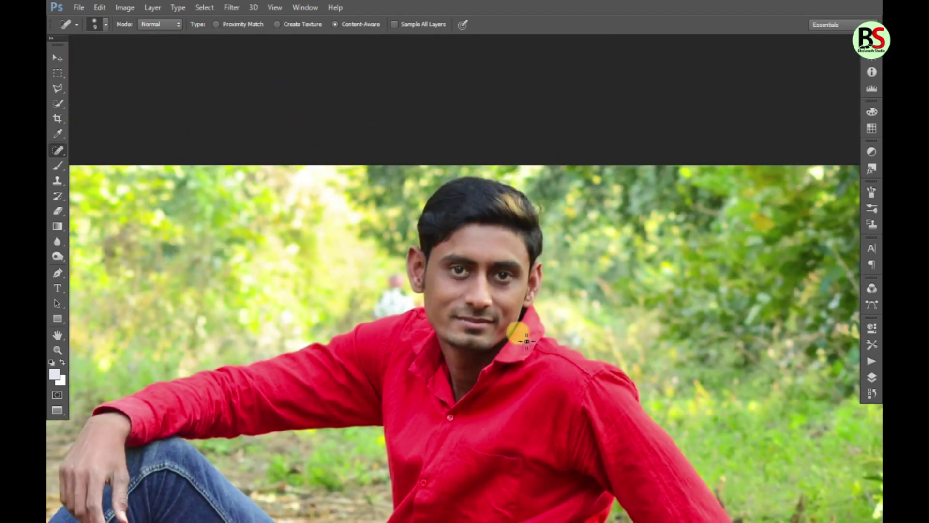
pyautogui.scroll(-2, 460, 232)
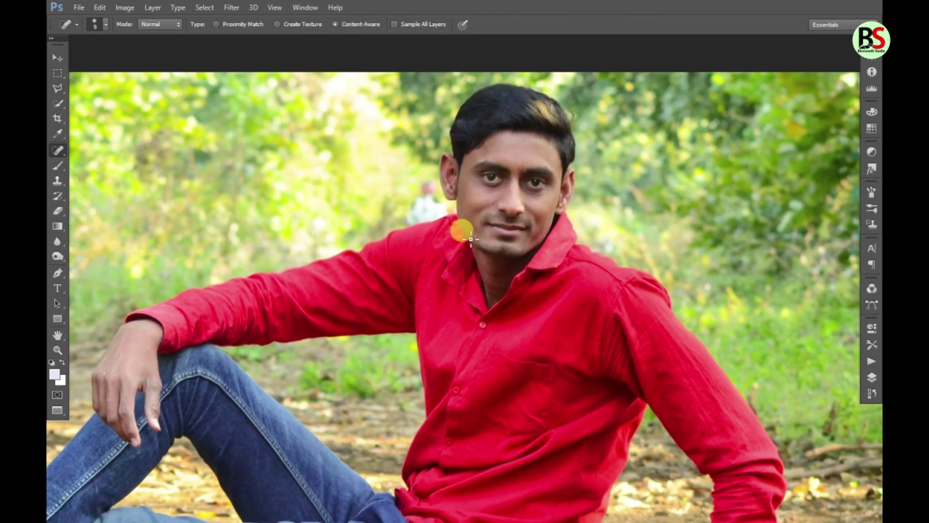
pyautogui.scroll(-1, 470, 239)
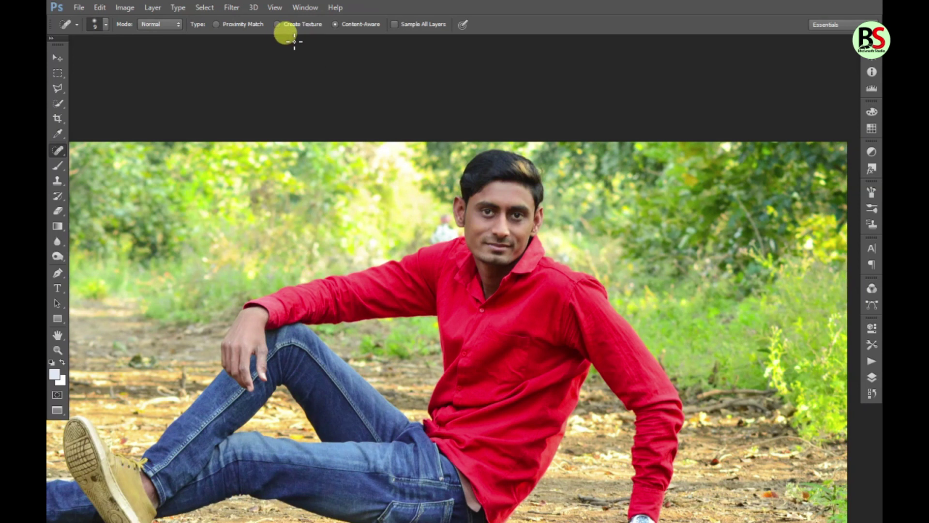
# Apply Color Efex Pro 4's Dynamic Skin Softener using skin colour sampled from the man's face.
pyautogui.click(237, 13)
pyautogui.moveTo(253, 307)
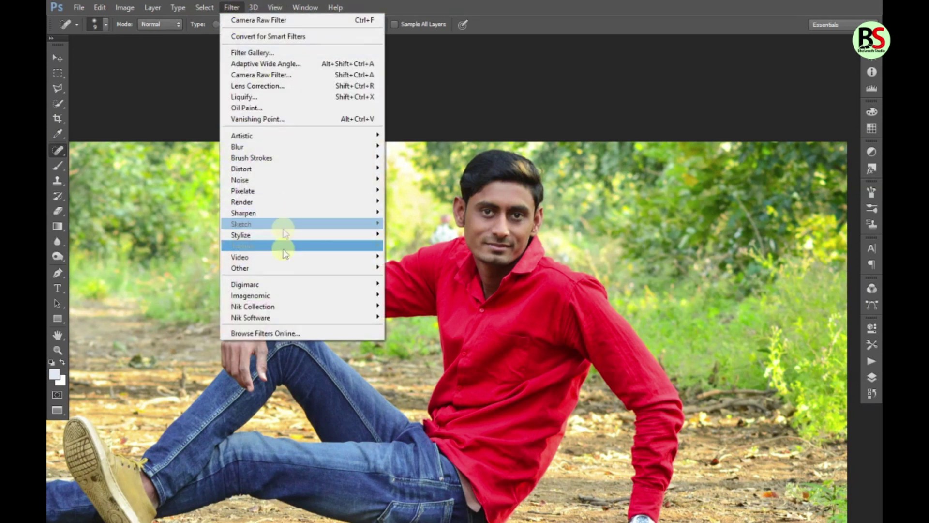
pyautogui.click(401, 305)
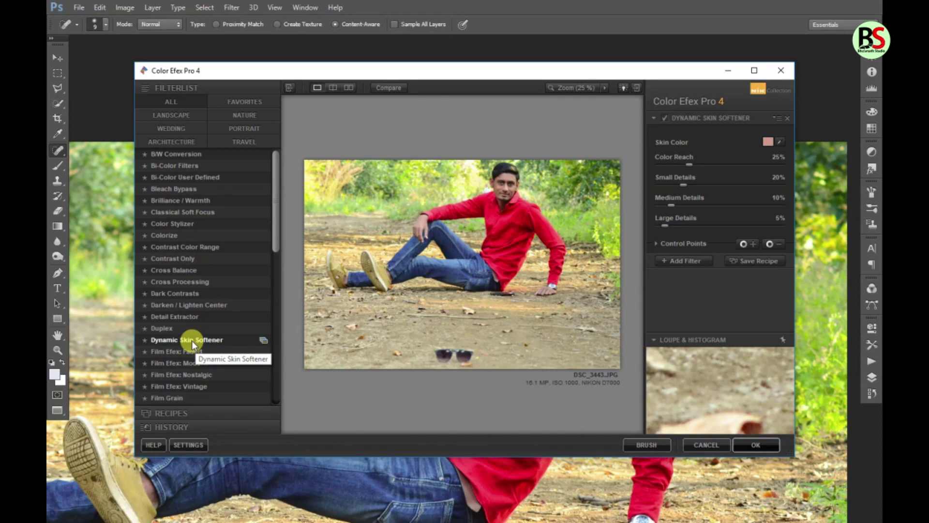
pyautogui.click(779, 141)
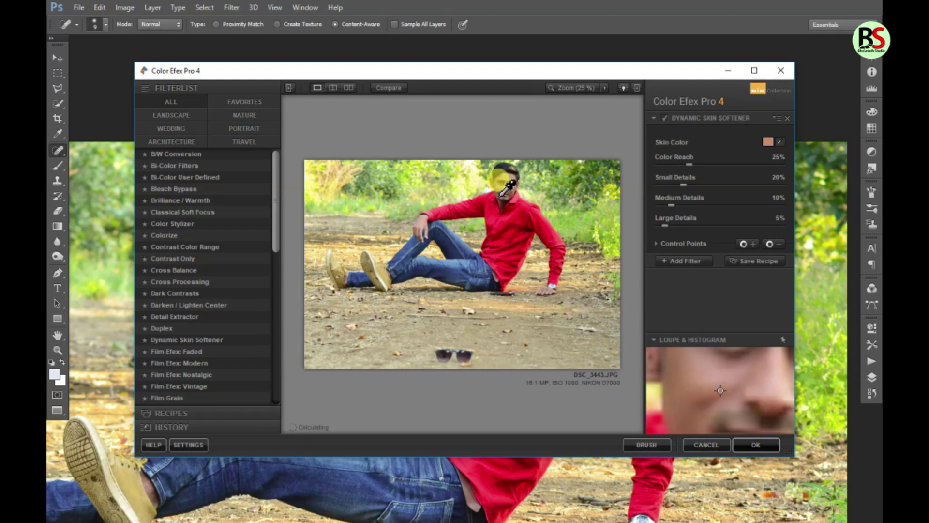
pyautogui.click(503, 191)
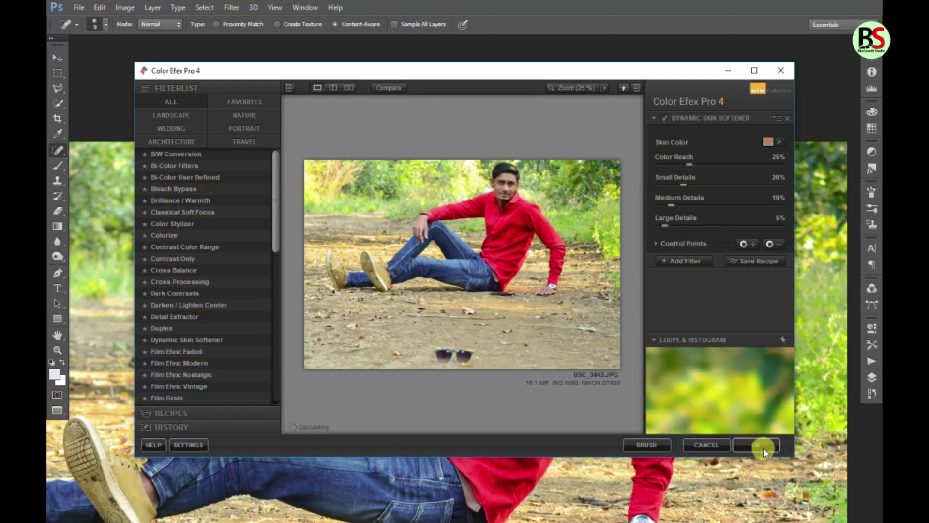
pyautogui.click(762, 448)
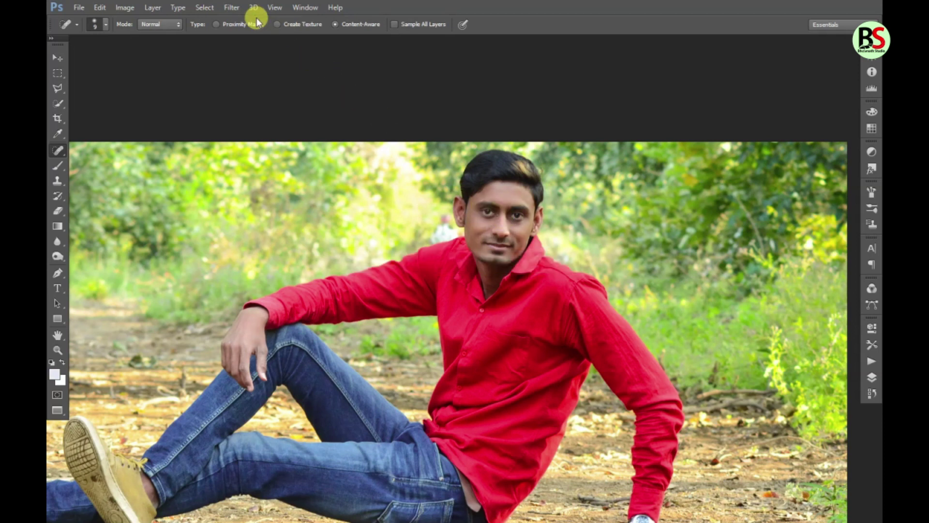
# Set the skin softener layer to 100% opacity and merge it into the Background.
pyautogui.click(312, 6)
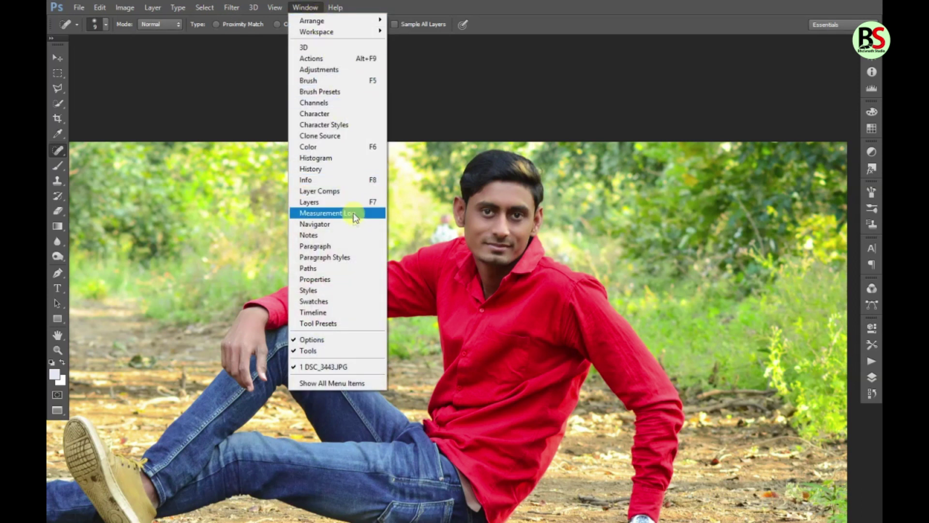
pyautogui.click(319, 202)
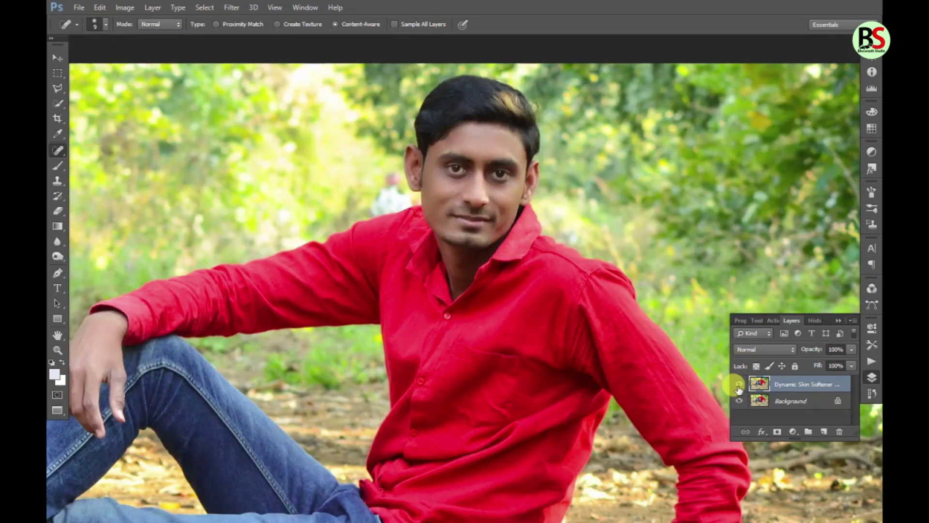
pyautogui.click(740, 385)
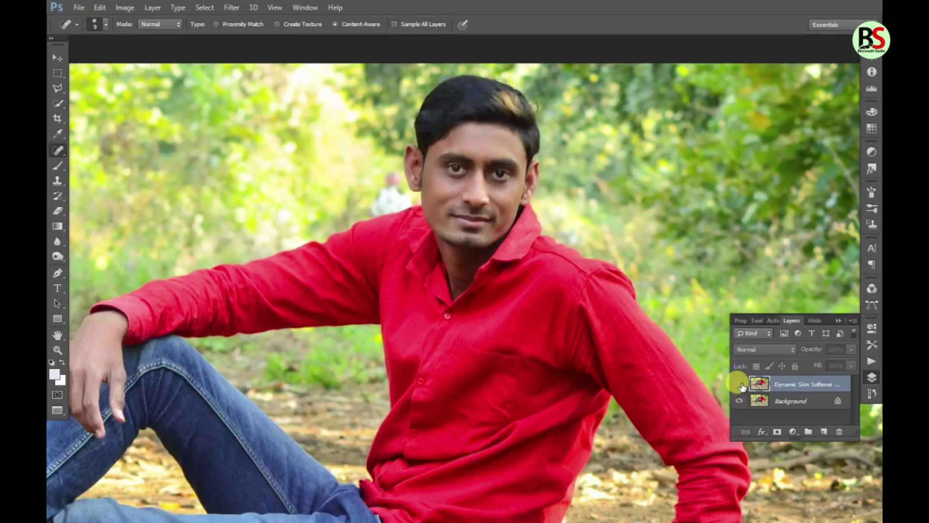
pyautogui.click(740, 385)
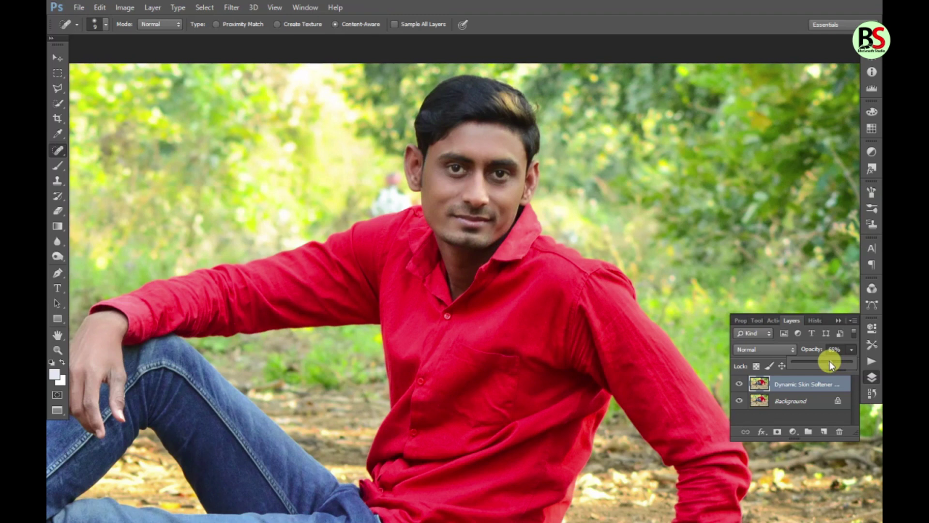
pyautogui.moveTo(831, 365); pyautogui.dragTo(854, 363)
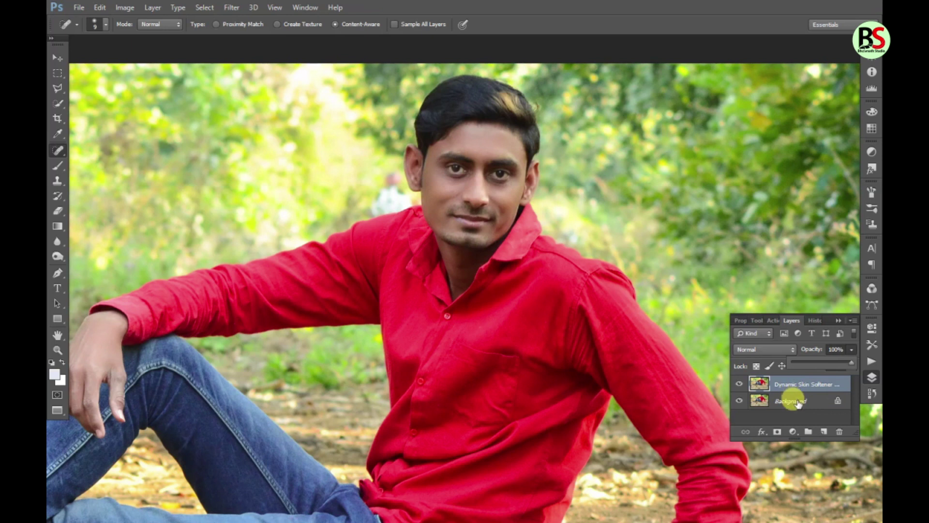
pyautogui.keyDown('shift'); pyautogui.click(798, 402); pyautogui.keyUp('shift')
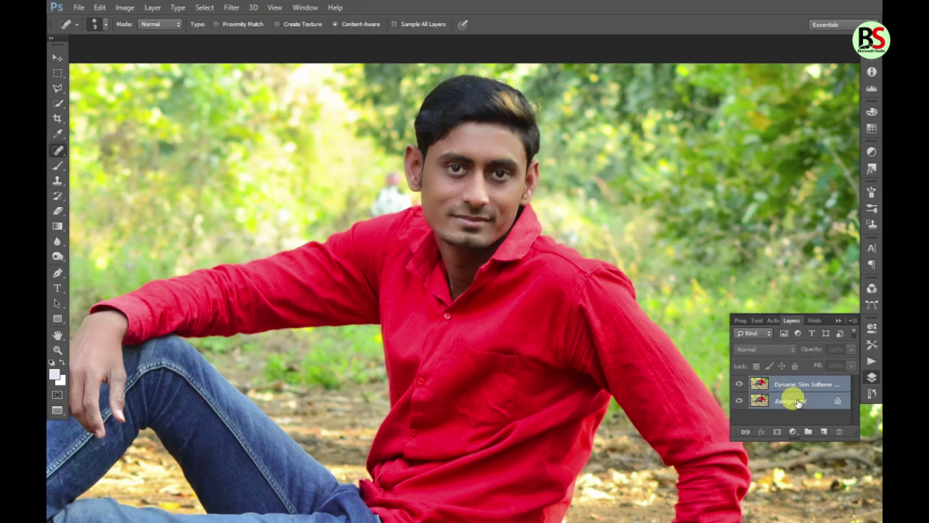
pyautogui.hotkey('ctrl', 'e')
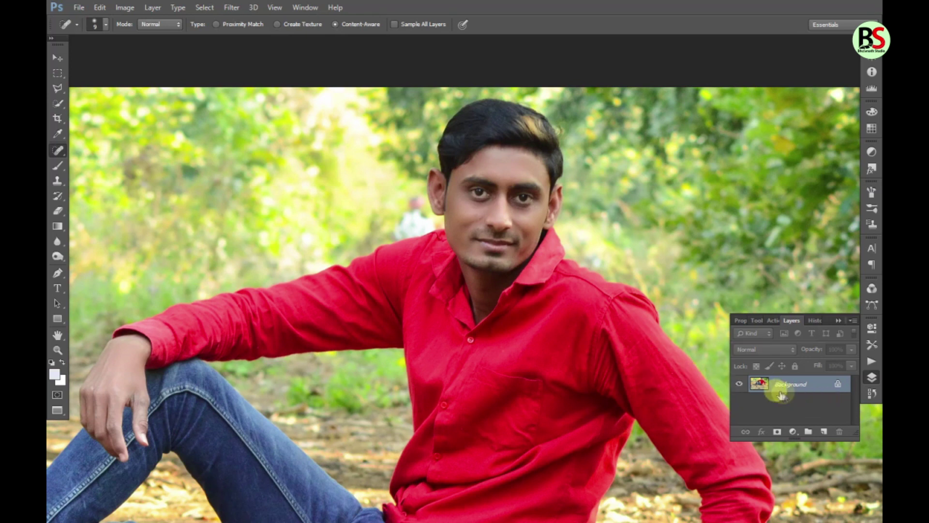
# Add a new empty layer above the Background.
pyautogui.click(824, 432)
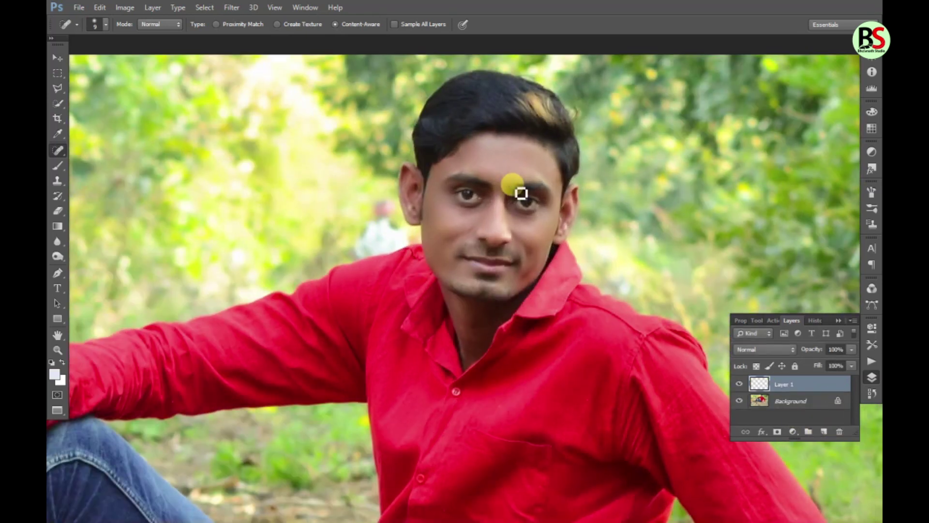
pyautogui.scroll(1, 493, 247)
pyautogui.scroll(1, 478, 265)
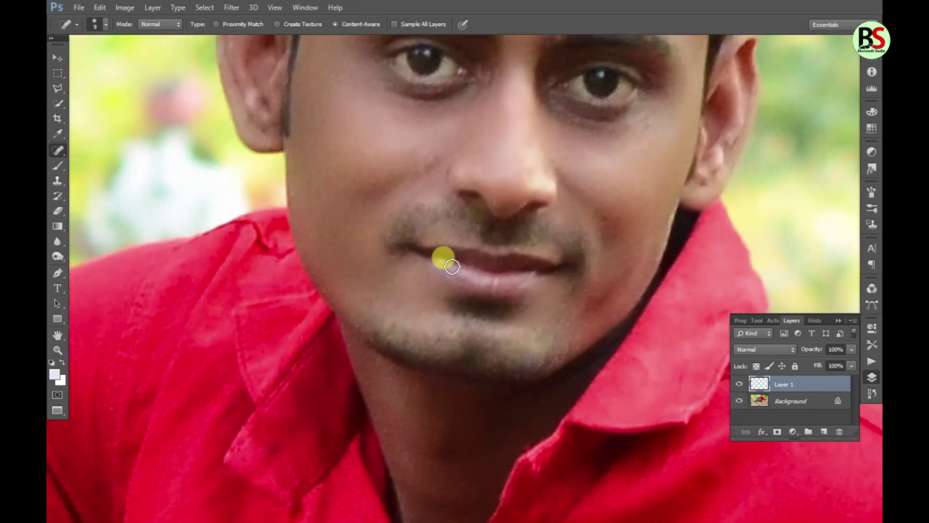
pyautogui.press('b')
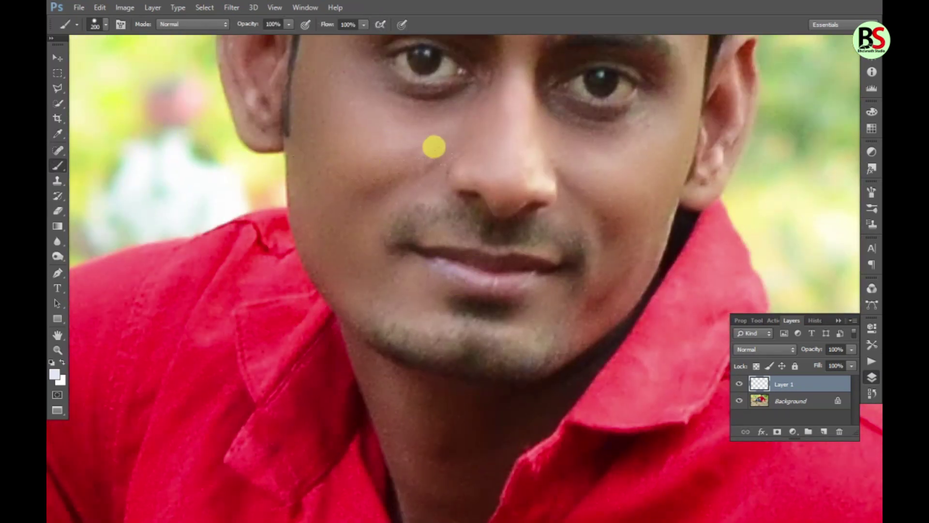
# Set the brush colour to bright red ff002a, size 10 px, and paint the lower lip.
pyautogui.click(58, 166)
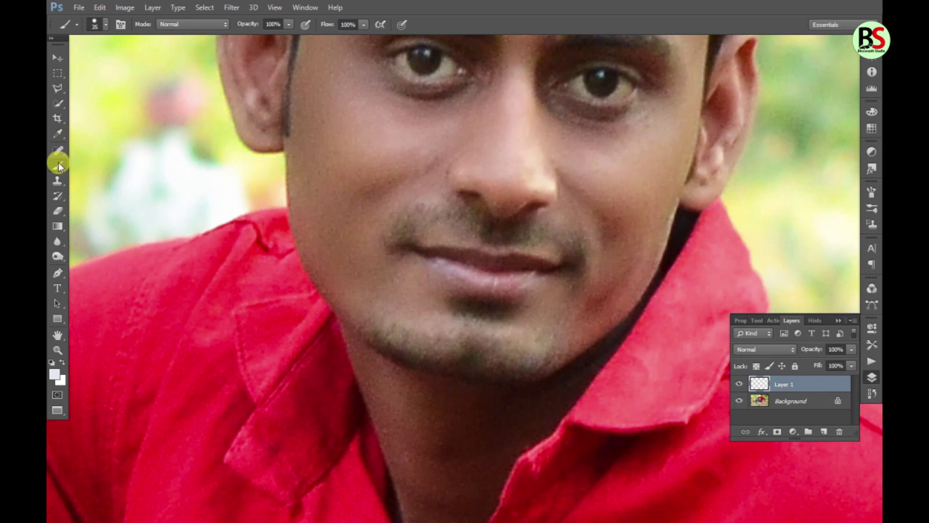
pyautogui.click(55, 374)
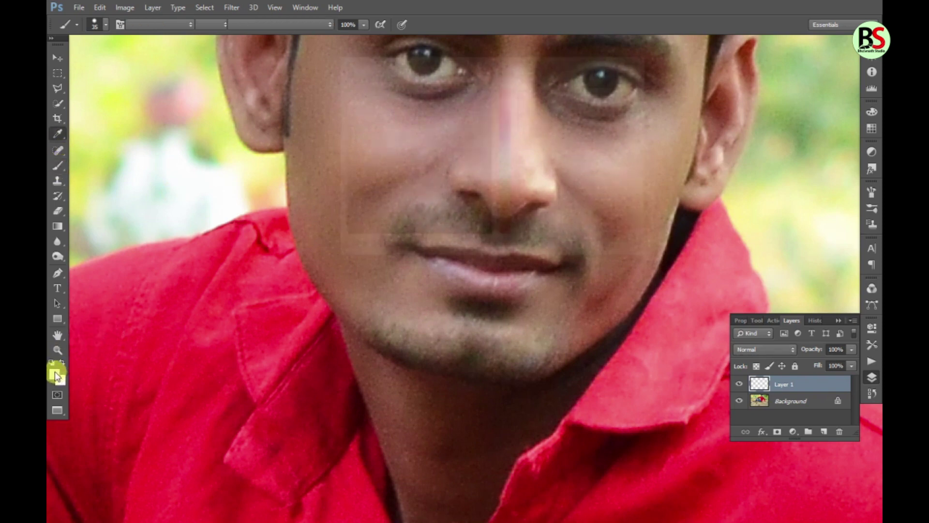
pyautogui.click(505, 93)
pyautogui.click(491, 89)
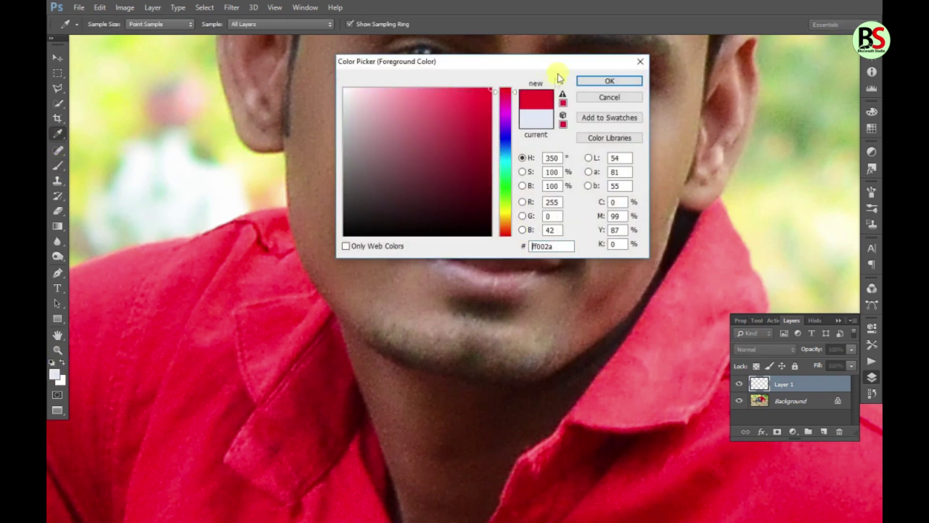
pyautogui.press('Return')
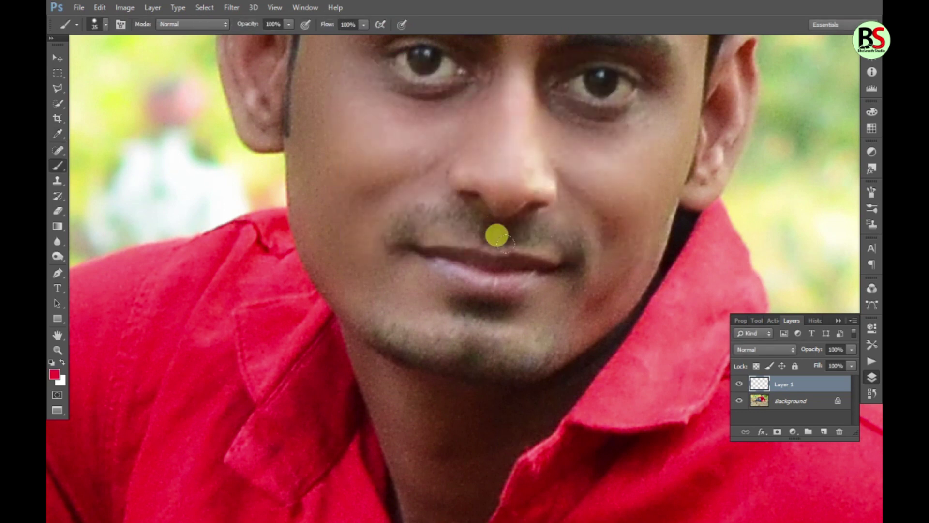
pyautogui.press('[')
pyautogui.press('[')
pyautogui.moveTo(437, 259); pyautogui.dragTo(493, 275)
# Soften the brush to 11% hardness and paint the upper lip and mouth corner red.
pyautogui.rightClick(496, 273)
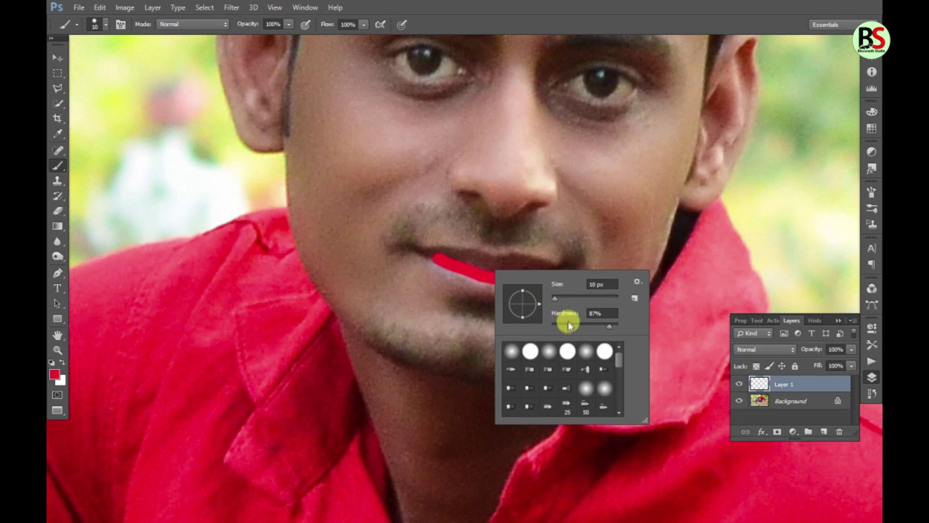
pyautogui.click(559, 324)
pyautogui.press('Return')
pyautogui.moveTo(427, 257)
pyautogui.mouseDown()
pyautogui.moveTo(476, 276)
pyautogui.moveTo(466, 285)
pyautogui.moveTo(534, 267)
pyautogui.moveTo(514, 258)
pyautogui.moveTo(557, 272)
pyautogui.moveTo(531, 279)
pyautogui.mouseUp()
pyautogui.press('[')
pyautogui.press('[')
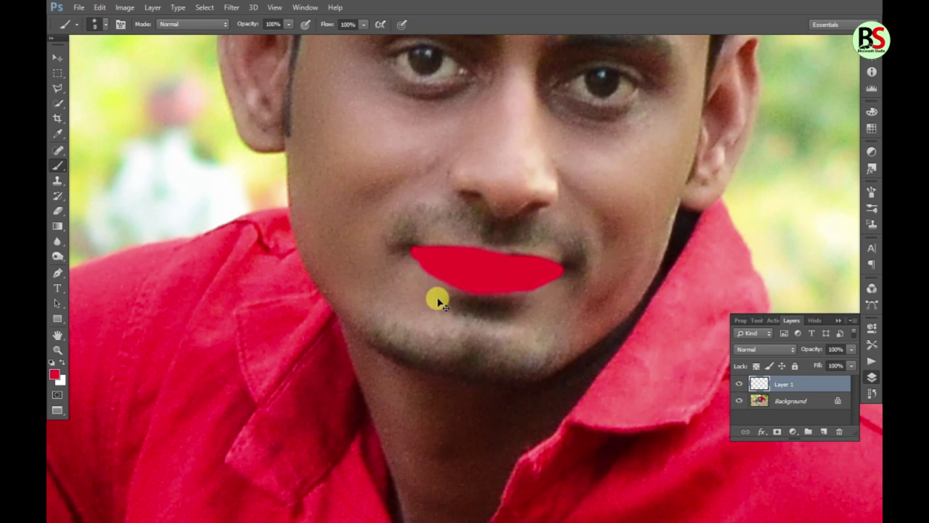
pyautogui.hotkey('ctrl', '-')
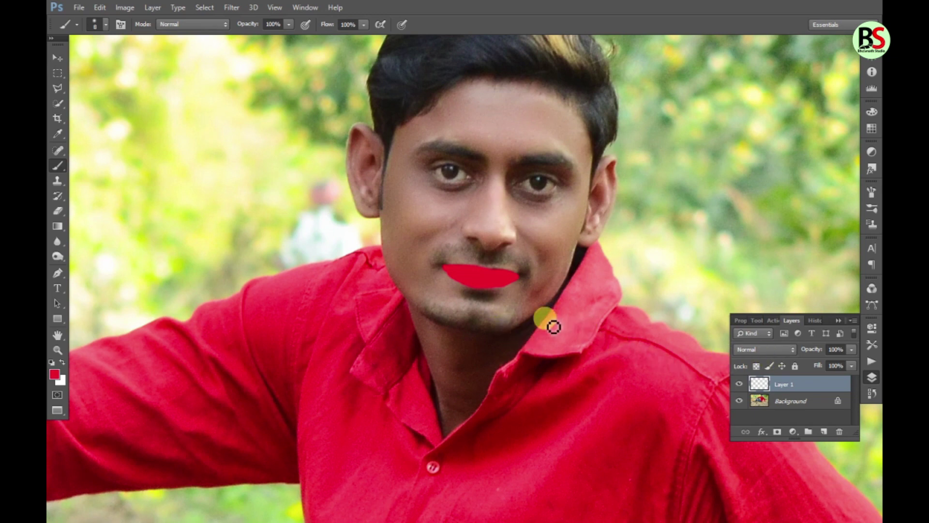
pyautogui.hotkey('ctrl', '+')
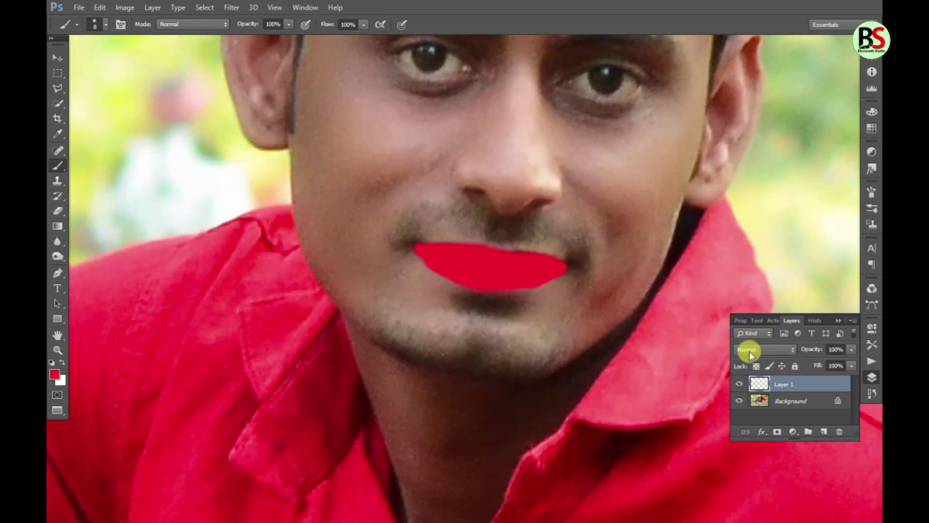
# Blur the red lip layer with Gaussian Blur radius about 7 and set it to Soft Light.
pyautogui.click(231, 7)
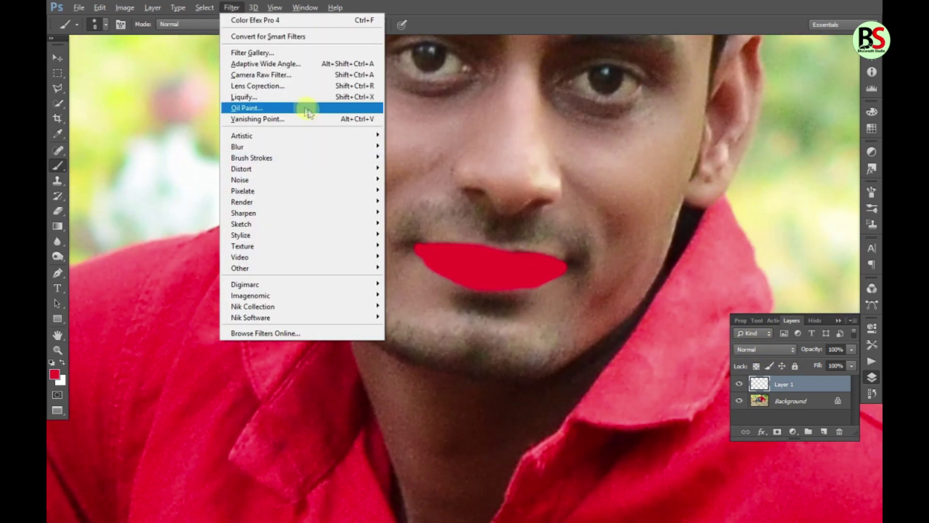
pyautogui.moveTo(238, 147)
pyautogui.click(426, 227)
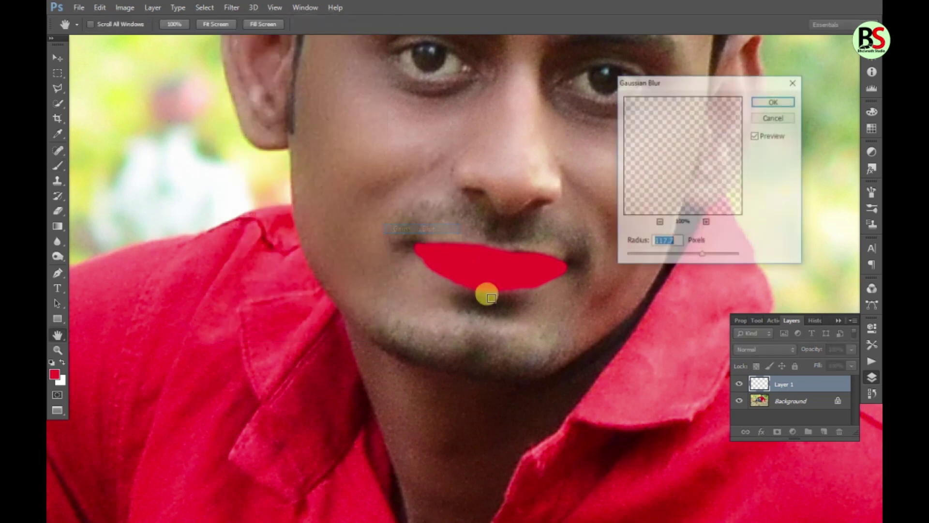
pyautogui.click(663, 256)
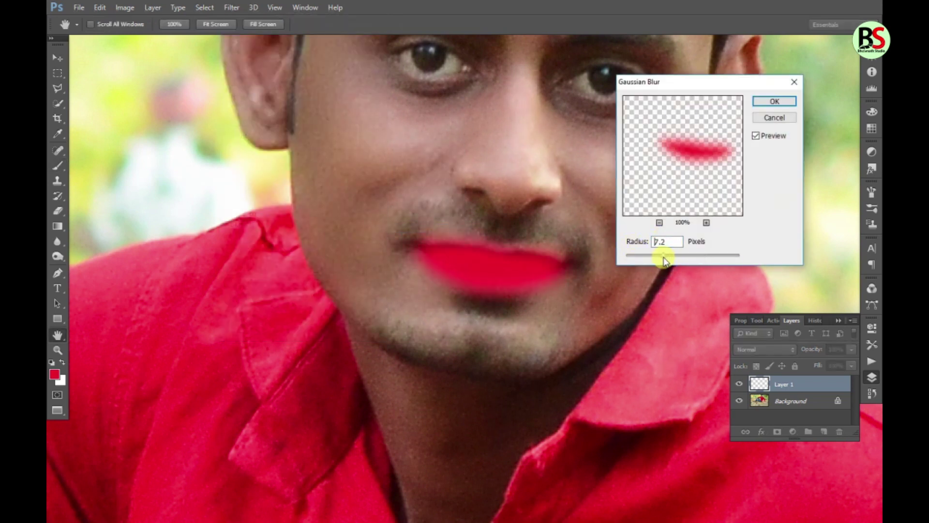
pyautogui.press('Return')
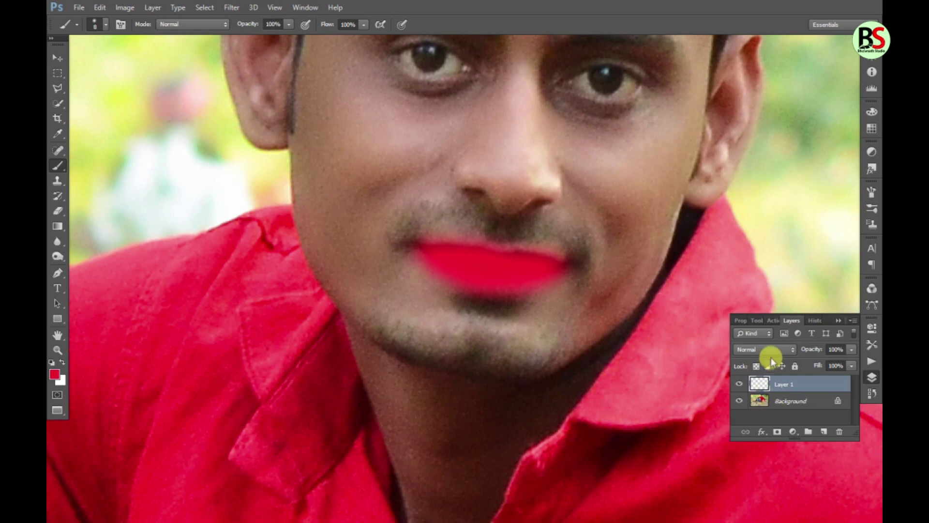
pyautogui.click(761, 350)
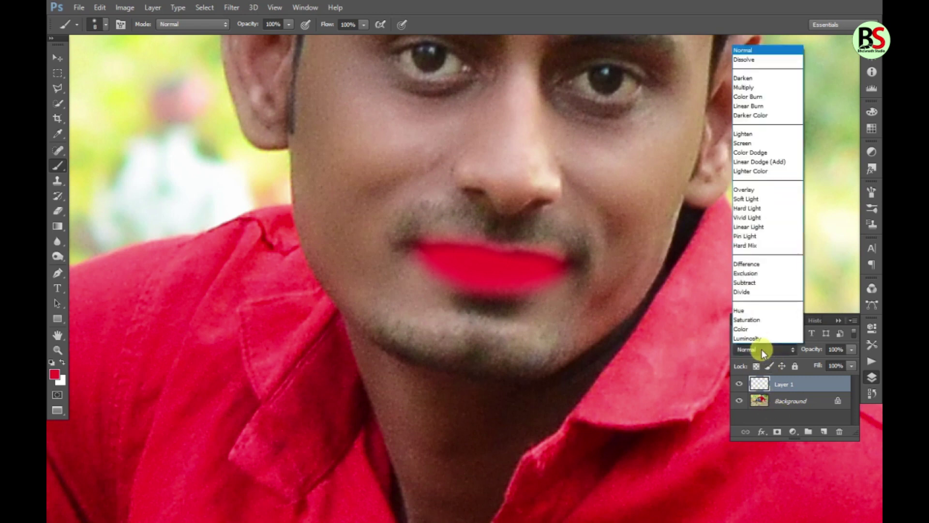
pyautogui.click(762, 199)
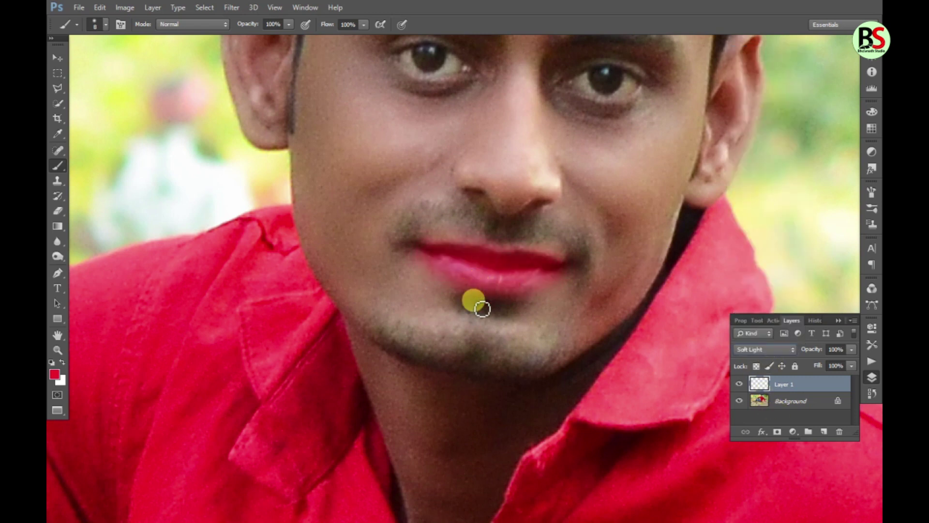
pyautogui.scroll(-5, 471, 310)
pyautogui.scroll(3, 469, 271)
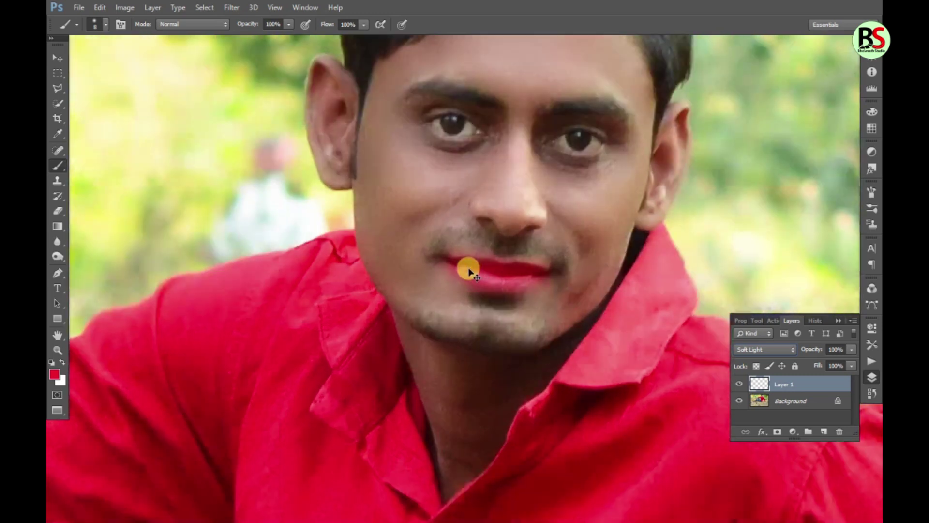
pyautogui.scroll(2, 484, 281)
# Adjust the lip layer's Color Balance toward red and yellow.
pyautogui.hotkey('ctrl', 'b')
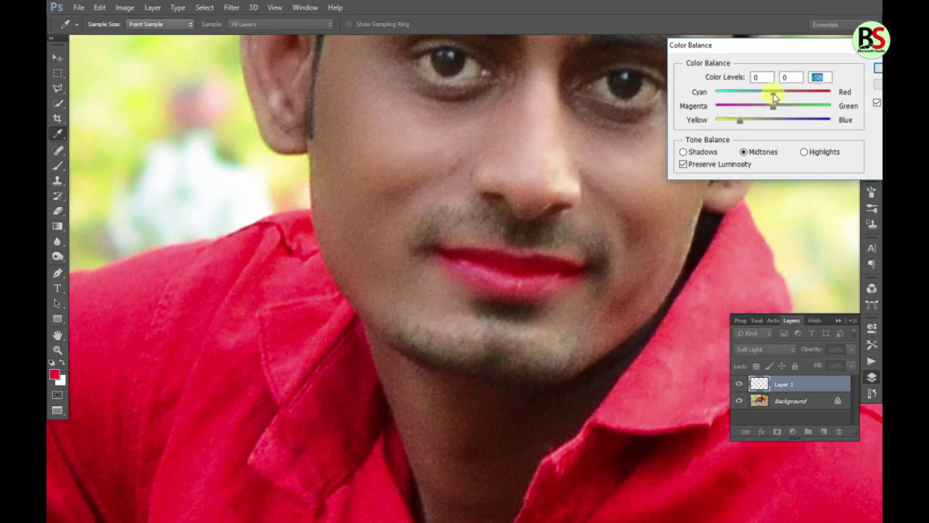
pyautogui.moveTo(742, 96); pyautogui.dragTo(753, 106)
pyautogui.moveTo(727, 122); pyautogui.dragTo(724, 122)
pyautogui.moveTo(782, 106); pyautogui.dragTo(720, 121)
pyautogui.press('Return')
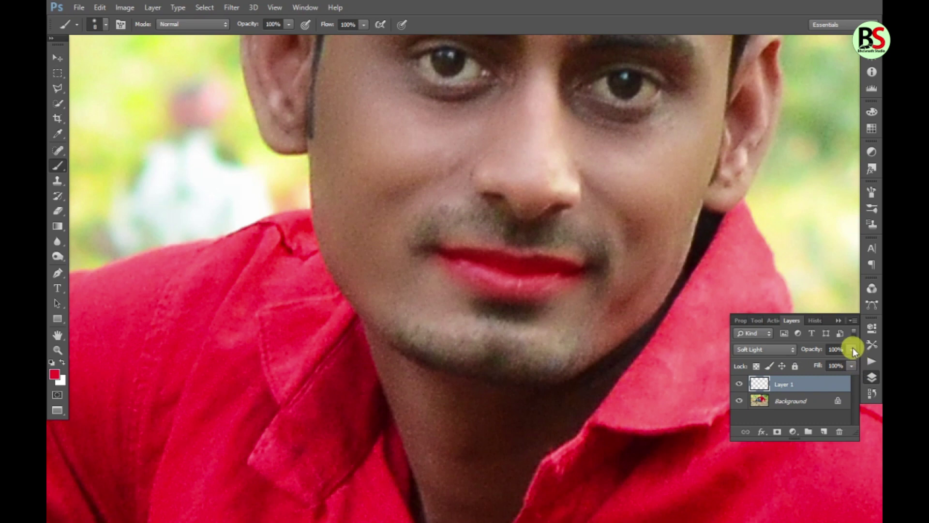
# Lower the lip layer opacity to about 37% and set up a 15 px Eraser.
pyautogui.moveTo(852, 349); pyautogui.dragTo(812, 363)
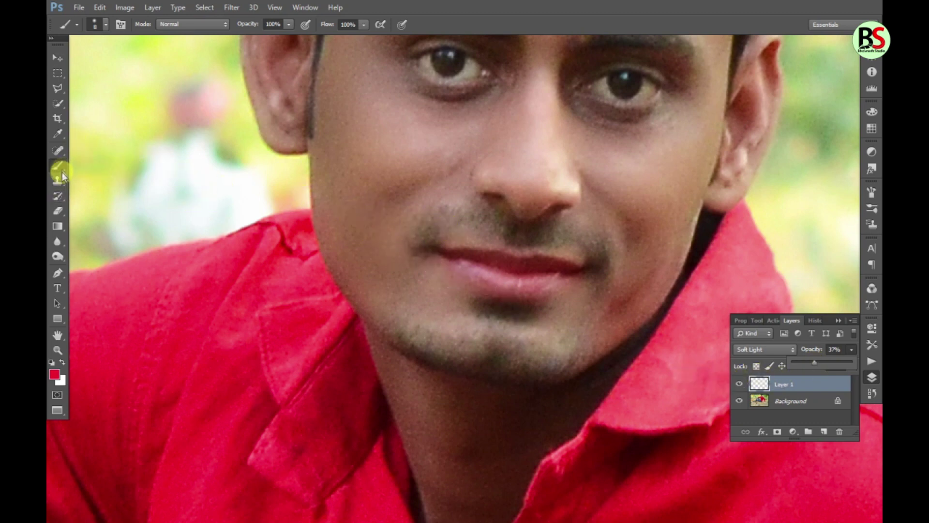
pyautogui.click(58, 212)
pyautogui.press('[')
pyautogui.press('[')
pyautogui.press('[')
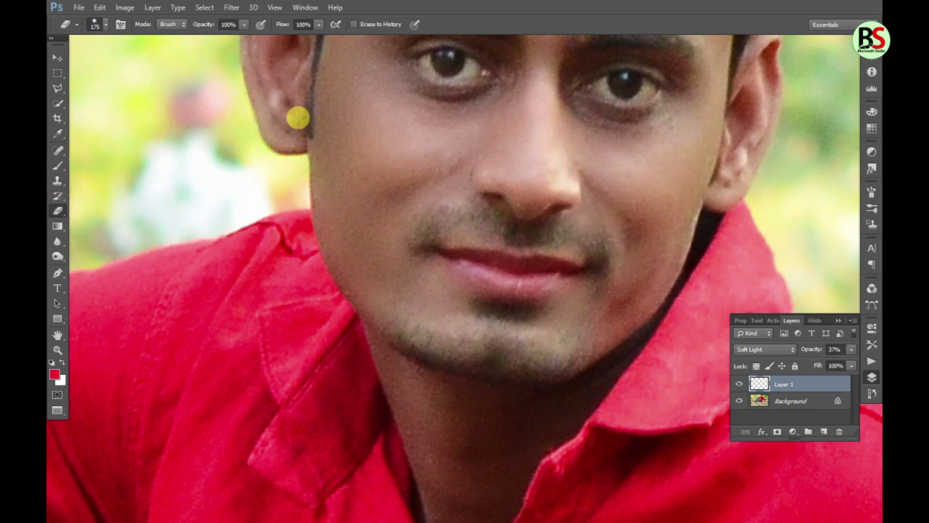
pyautogui.press('[')
pyautogui.press('[')
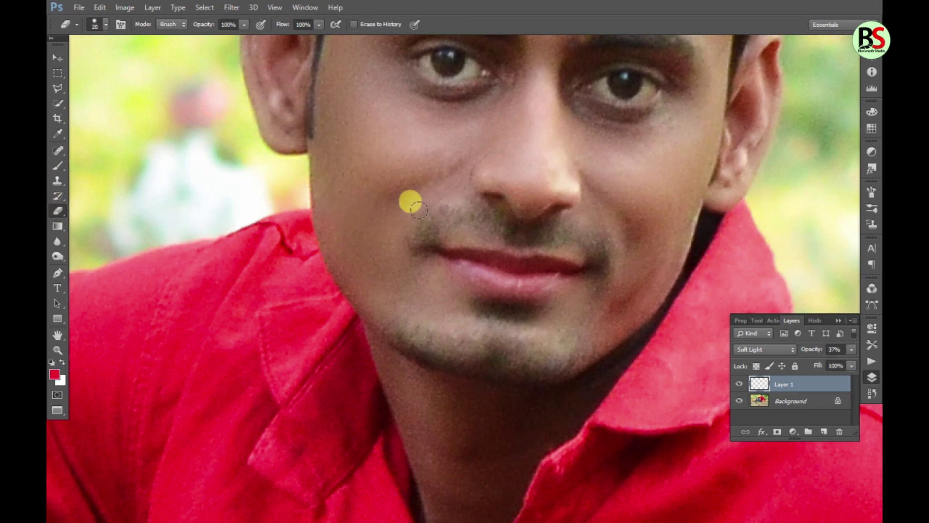
pyautogui.rightClick(406, 202)
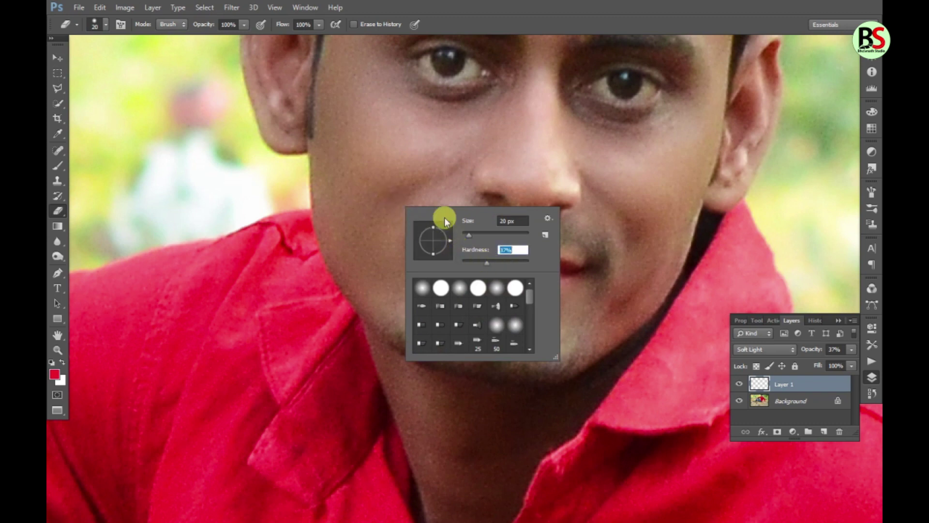
pyautogui.press('Return')
pyautogui.press('[')
# Erase stray red along the upper lip, moustache and lip corners.
pyautogui.moveTo(428, 239)
pyautogui.mouseDown()
pyautogui.moveTo(509, 245)
pyautogui.moveTo(585, 279)
pyautogui.moveTo(456, 284)
pyautogui.moveTo(392, 241)
pyautogui.mouseUp()
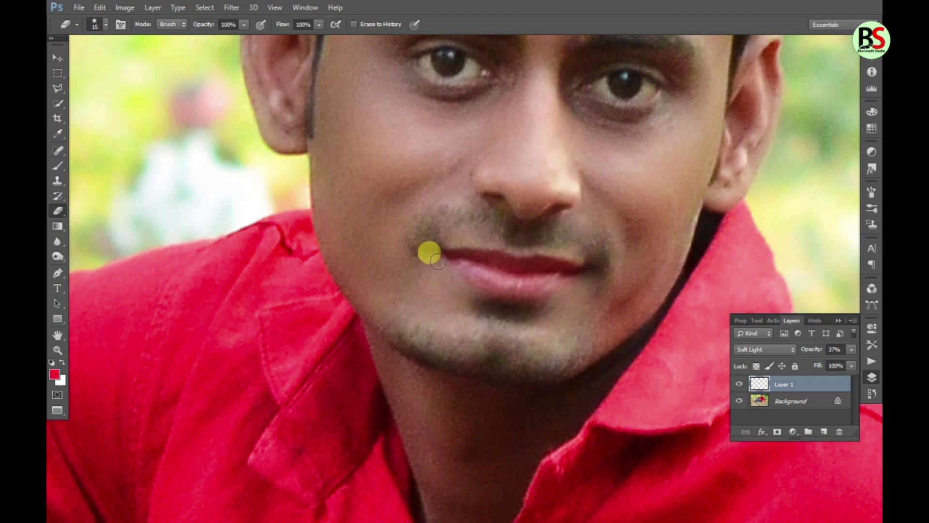
pyautogui.moveTo(557, 288); pyautogui.dragTo(581, 278)
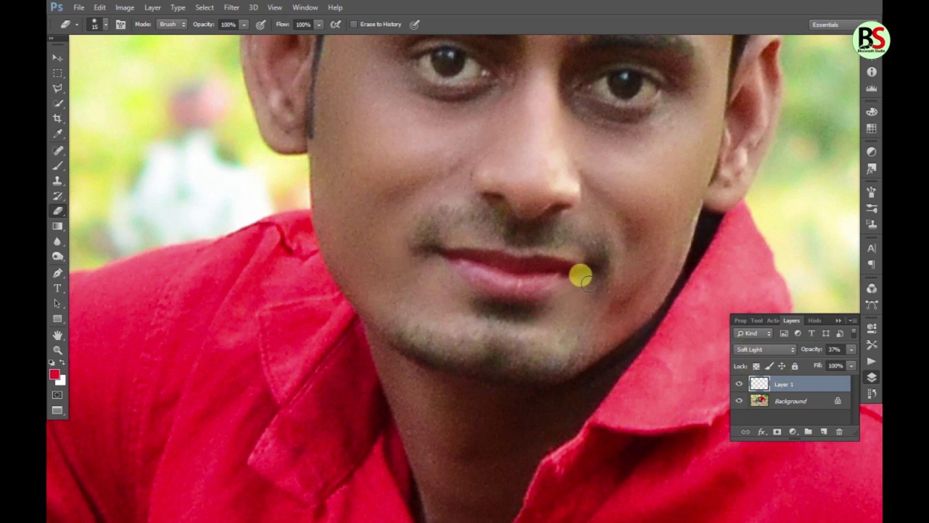
pyautogui.scroll(-5, 605, 301)
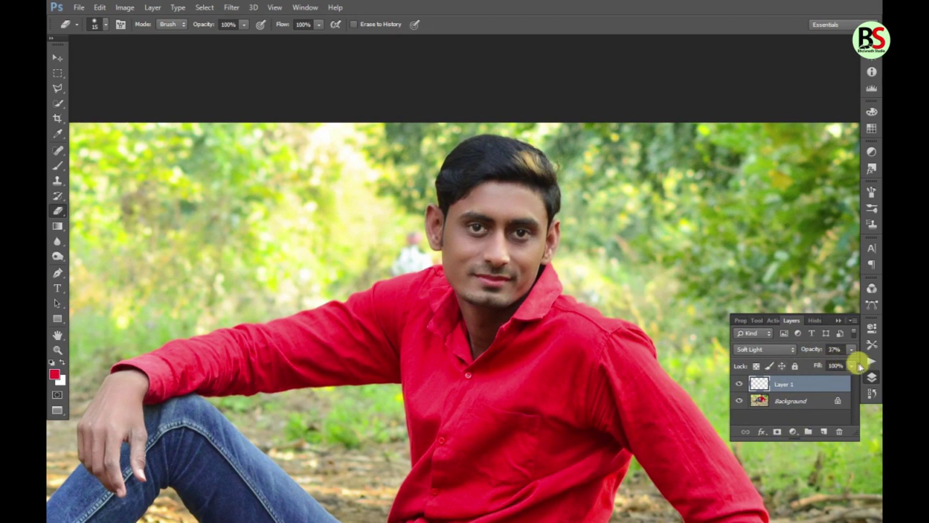
# Drop the lip layer to 12% opacity, compare before and after, and merge it into Background.
pyautogui.click(852, 351)
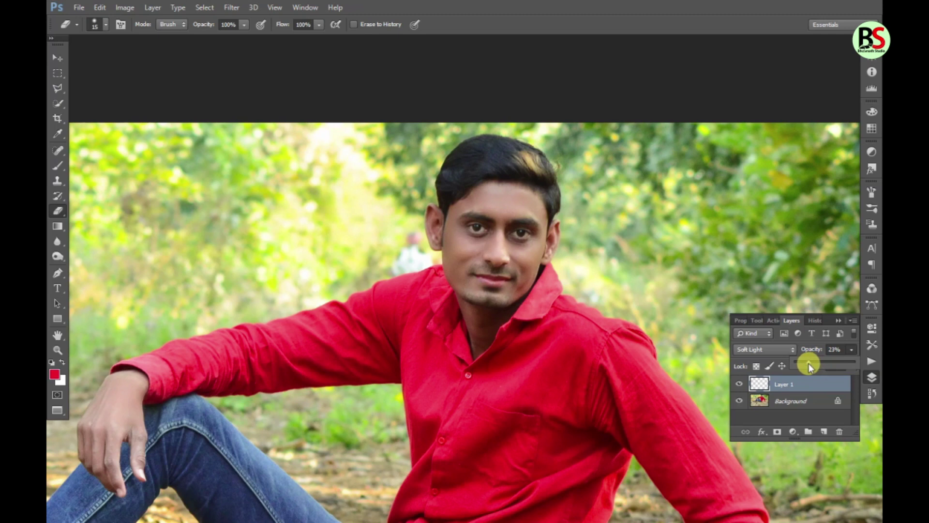
pyautogui.click(739, 383)
pyautogui.click(739, 383)
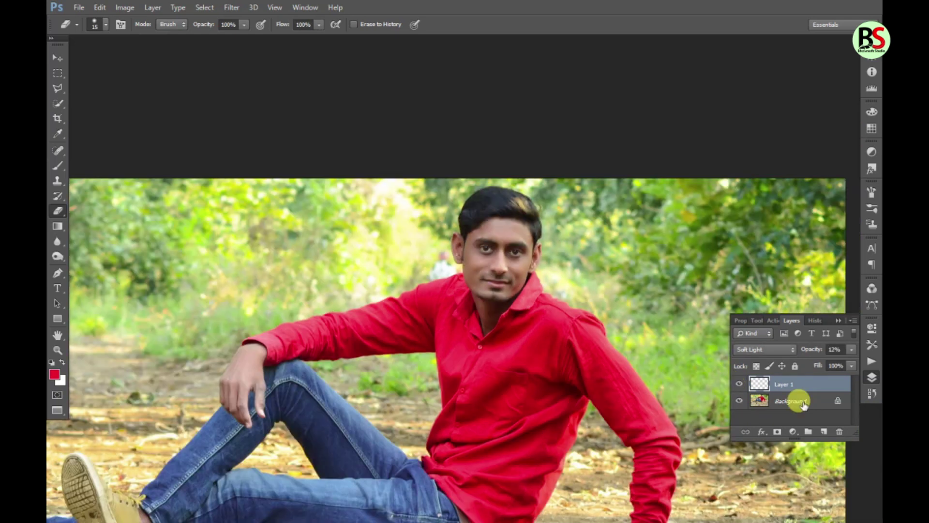
pyautogui.keyDown('shift'); pyautogui.click(803, 404); pyautogui.keyUp('shift')
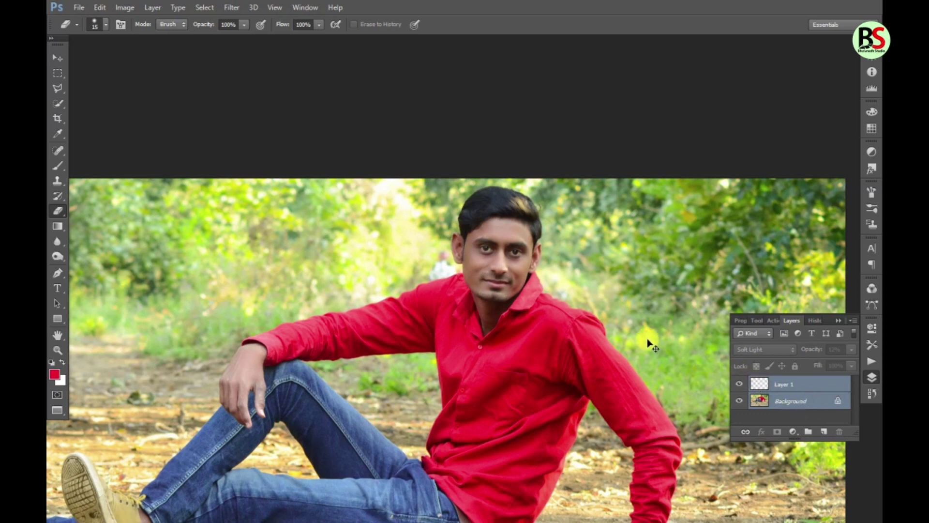
pyautogui.hotkey('ctrl', 'e')
pyautogui.moveTo(793, 384); pyautogui.dragTo(825, 434)
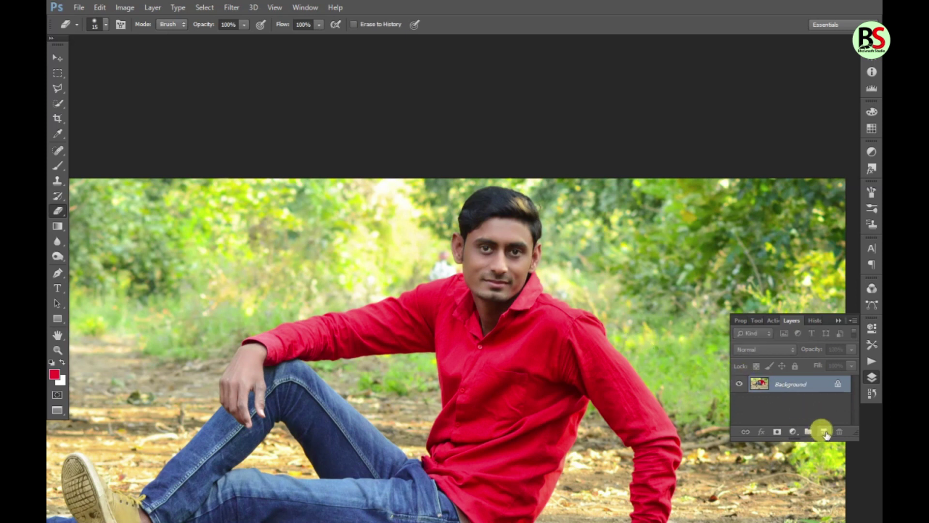
# Add a new empty layer and set the foreground colour to white #ffffff.
pyautogui.click(823, 431)
pyautogui.scroll(4, 483, 242)
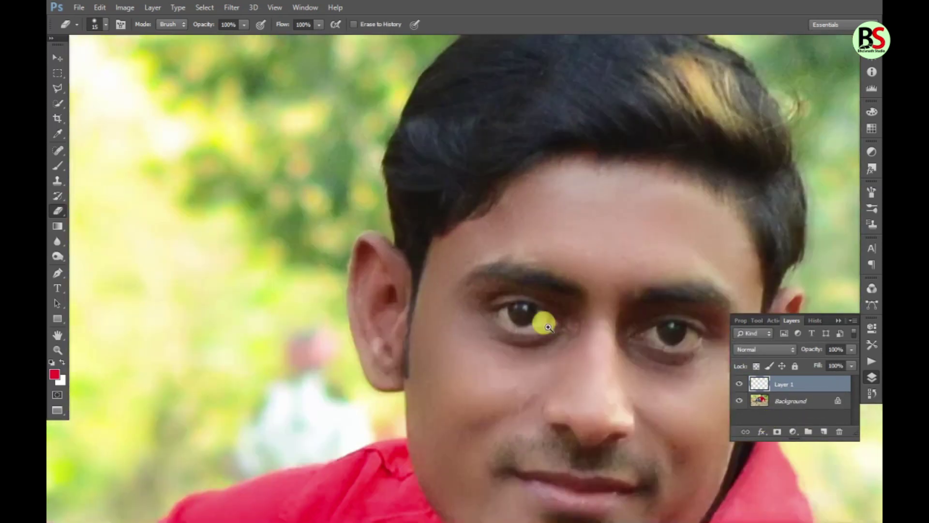
pyautogui.moveTo(574, 326); pyautogui.dragTo(425, 218)
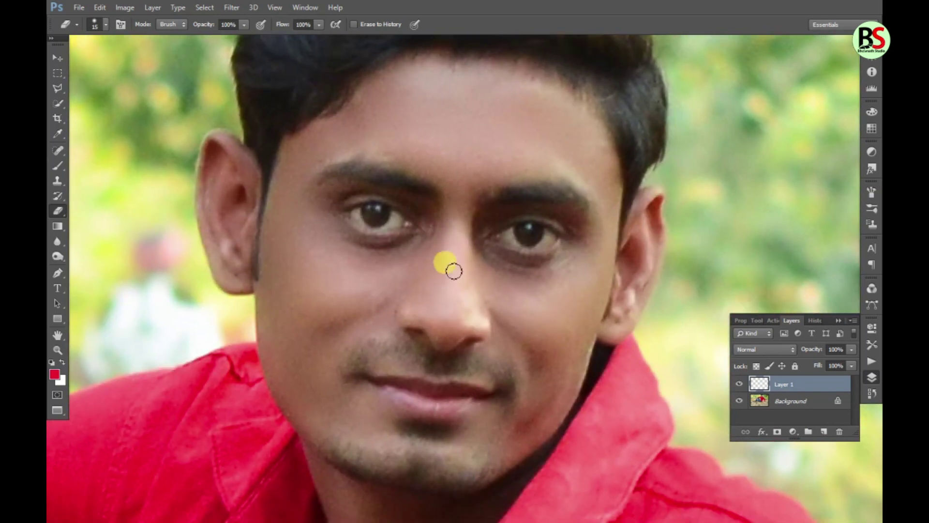
pyautogui.click(55, 374)
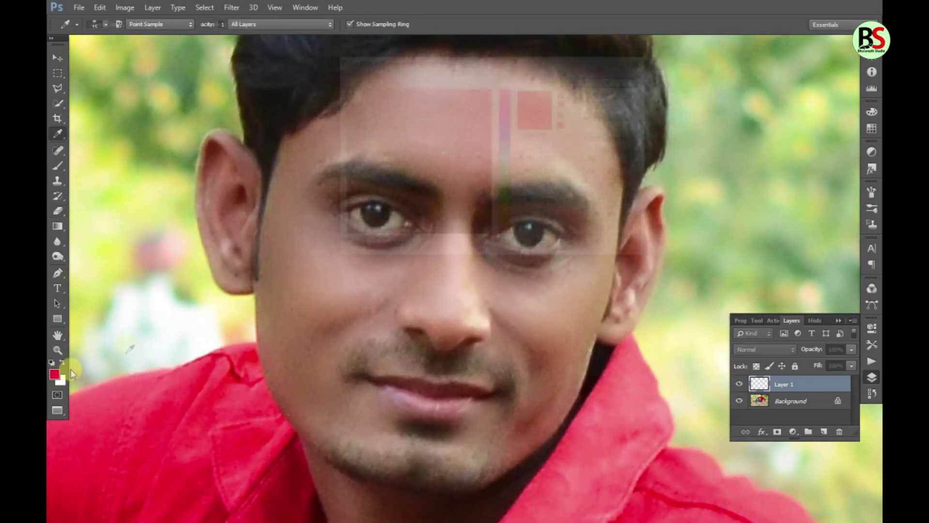
pyautogui.write('ffffff')
pyautogui.press('Return')
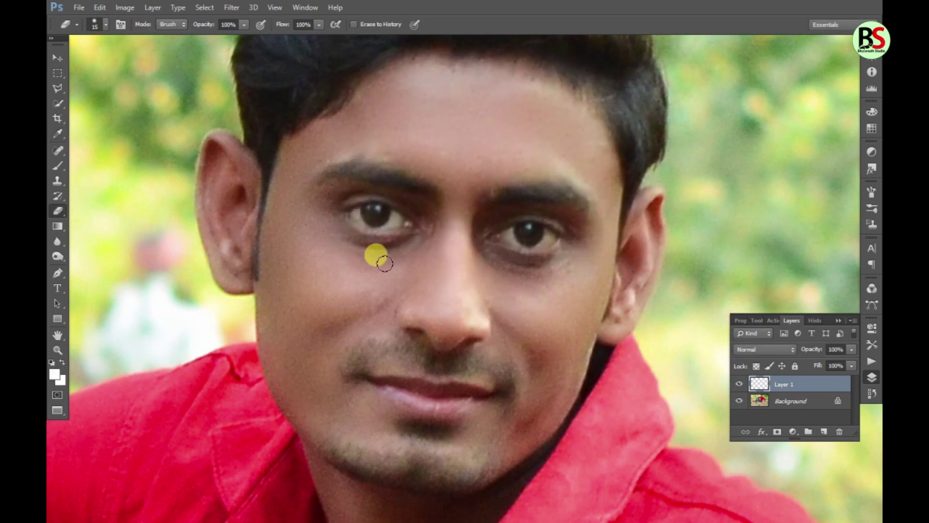
# Brush white over the whites of the left and right eyes.
pyautogui.press('b')
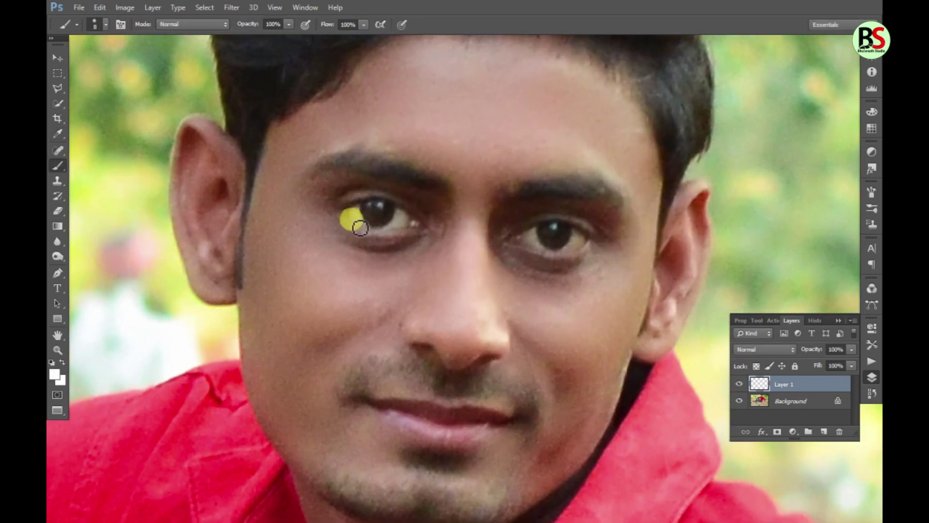
pyautogui.press(']')
pyautogui.press(']')
pyautogui.moveTo(358, 214)
pyautogui.mouseDown()
pyautogui.moveTo(351, 218)
pyautogui.moveTo(387, 232)
pyautogui.moveTo(389, 213)
pyautogui.moveTo(400, 215)
pyautogui.moveTo(386, 228)
pyautogui.mouseUp()
pyautogui.click(535, 235)
pyautogui.moveTo(532, 236)
pyautogui.mouseDown()
pyautogui.moveTo(518, 236)
pyautogui.moveTo(530, 230)
pyautogui.moveTo(545, 249)
pyautogui.moveTo(564, 237)
pyautogui.moveTo(581, 235)
pyautogui.moveTo(556, 243)
pyautogui.moveTo(591, 240)
pyautogui.moveTo(560, 255)
pyautogui.mouseUp()
pyautogui.press('[')
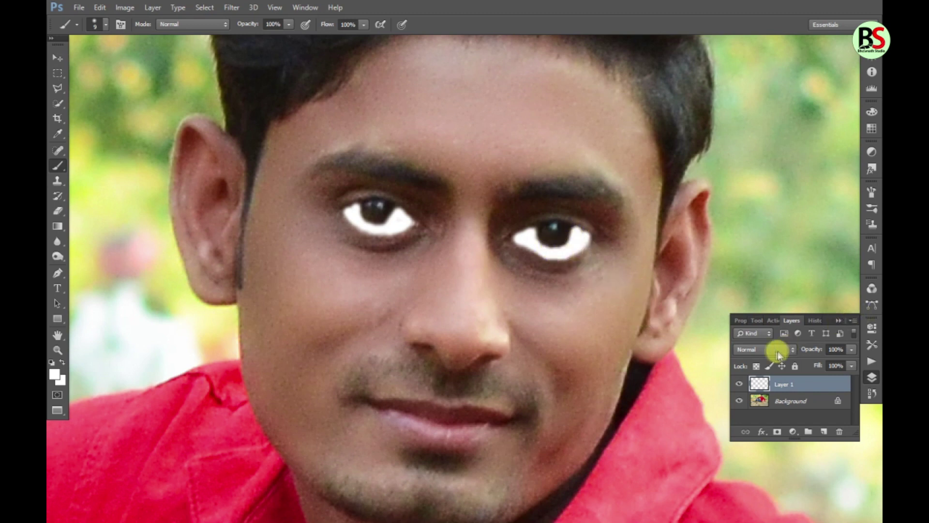
# Set the eye-white layer to Soft Light blend mode at 64% opacity.
pyautogui.click(748, 349)
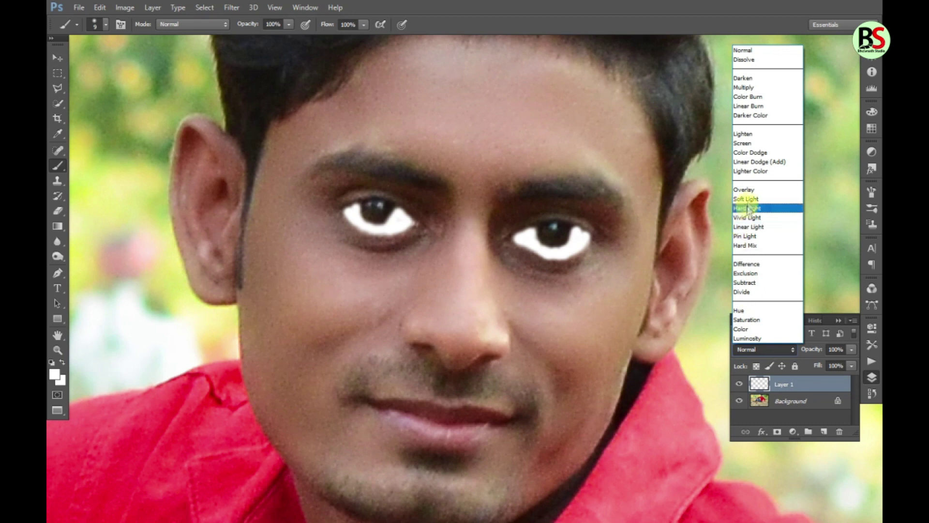
pyautogui.click(745, 205)
pyautogui.click(851, 349)
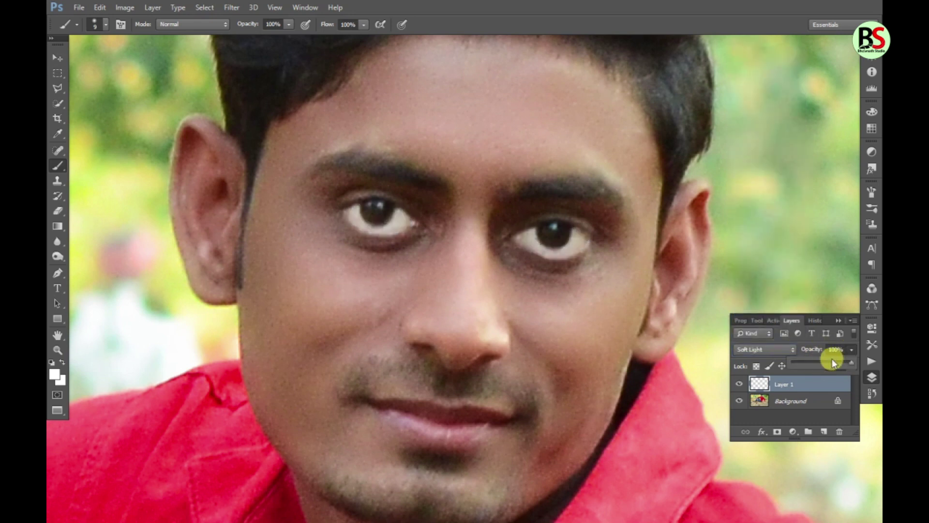
pyautogui.moveTo(851, 362); pyautogui.dragTo(831, 364)
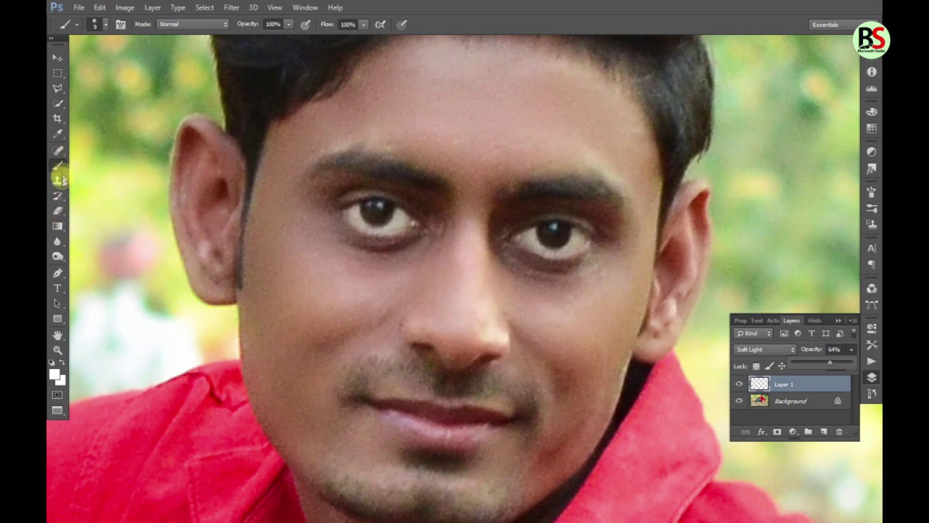
# Erase the white spill above the left eye and along the right upper eyelid.
pyautogui.click(59, 213)
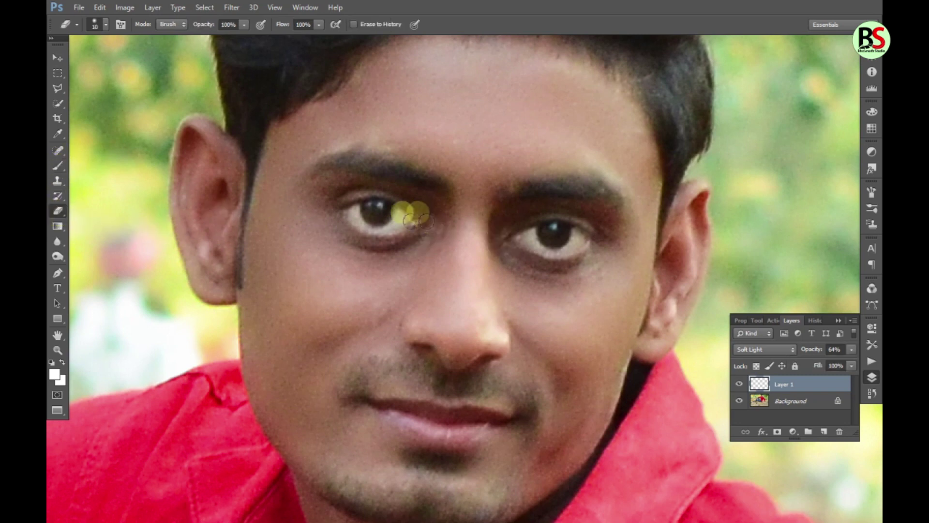
pyautogui.moveTo(385, 224); pyautogui.dragTo(363, 209)
pyautogui.press(']')
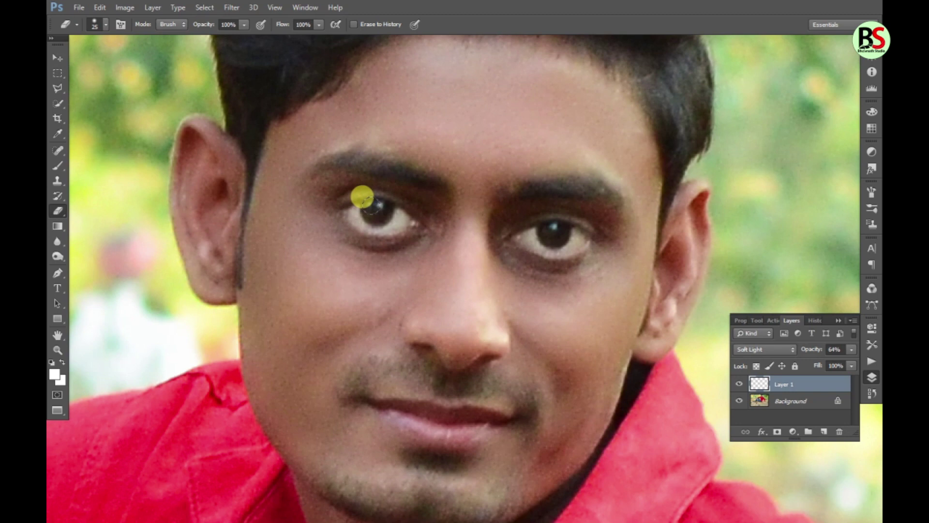
pyautogui.click(531, 222)
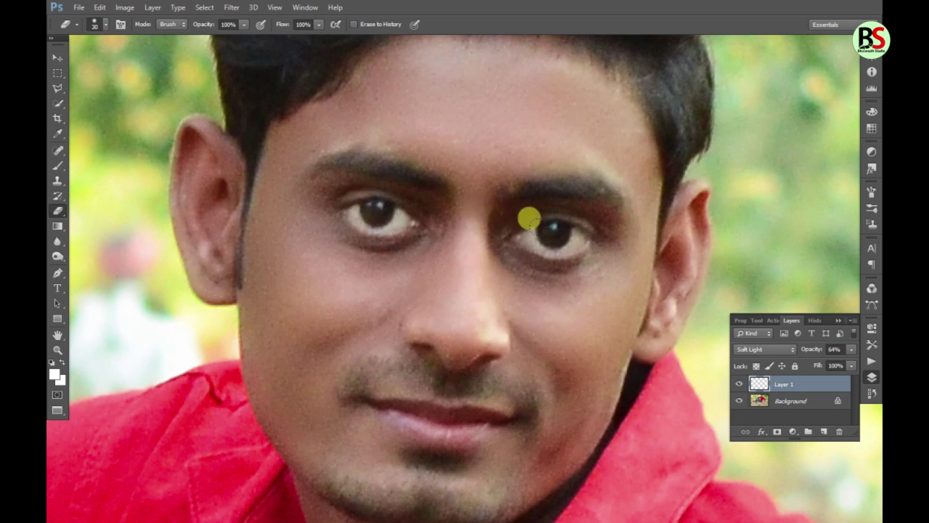
pyautogui.moveTo(541, 221)
pyautogui.mouseDown()
pyautogui.moveTo(580, 211)
pyautogui.moveTo(590, 230)
pyautogui.moveTo(554, 260)
pyautogui.moveTo(584, 242)
pyautogui.moveTo(511, 248)
pyautogui.moveTo(501, 240)
pyautogui.moveTo(525, 212)
pyautogui.moveTo(507, 226)
pyautogui.moveTo(427, 225)
pyautogui.moveTo(395, 192)
pyautogui.moveTo(423, 223)
pyautogui.moveTo(401, 239)
pyautogui.moveTo(357, 240)
pyautogui.moveTo(331, 217)
pyautogui.moveTo(342, 233)
pyautogui.moveTo(326, 197)
pyautogui.moveTo(543, 216)
pyautogui.moveTo(674, 257)
pyautogui.mouseUp()
# Lower Layer 1's opacity to 43%.
pyautogui.scroll(-5, 703, 274)
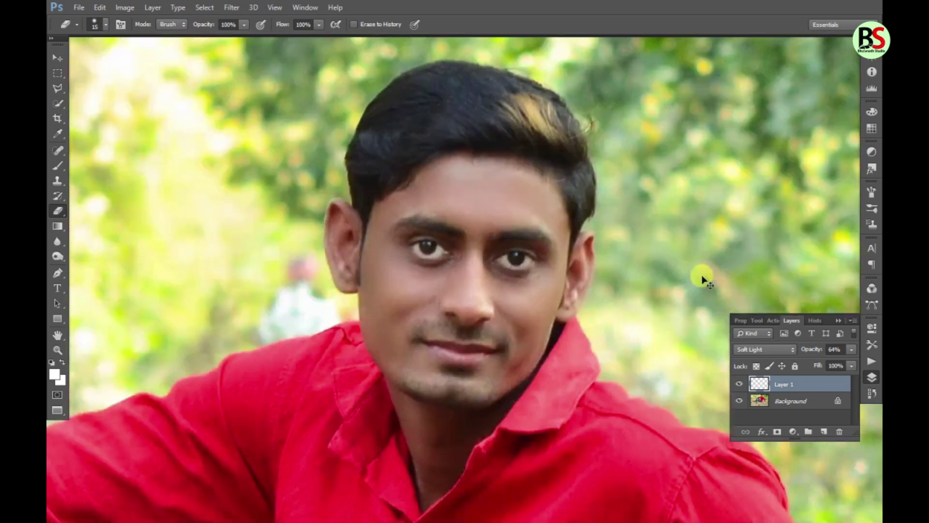
pyautogui.scroll(-2, 716, 314)
pyautogui.click(852, 355)
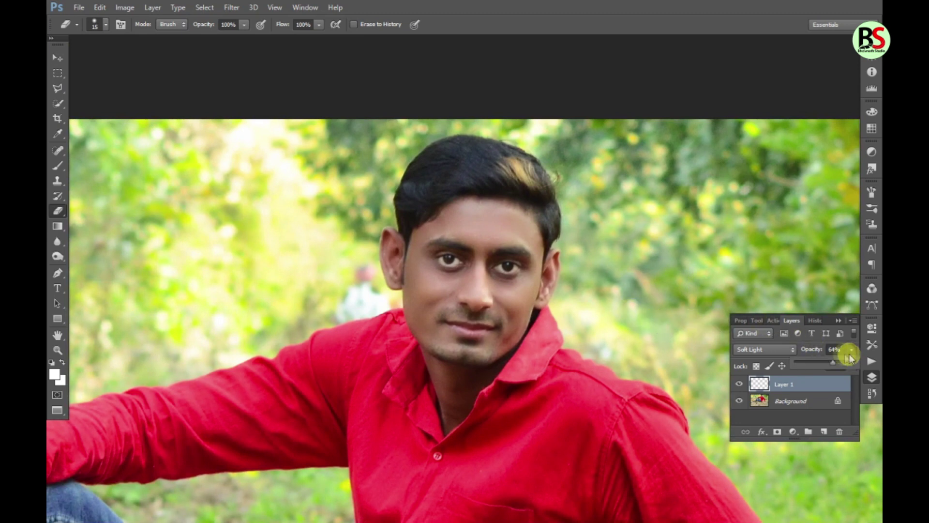
pyautogui.scroll(-2, 822, 363)
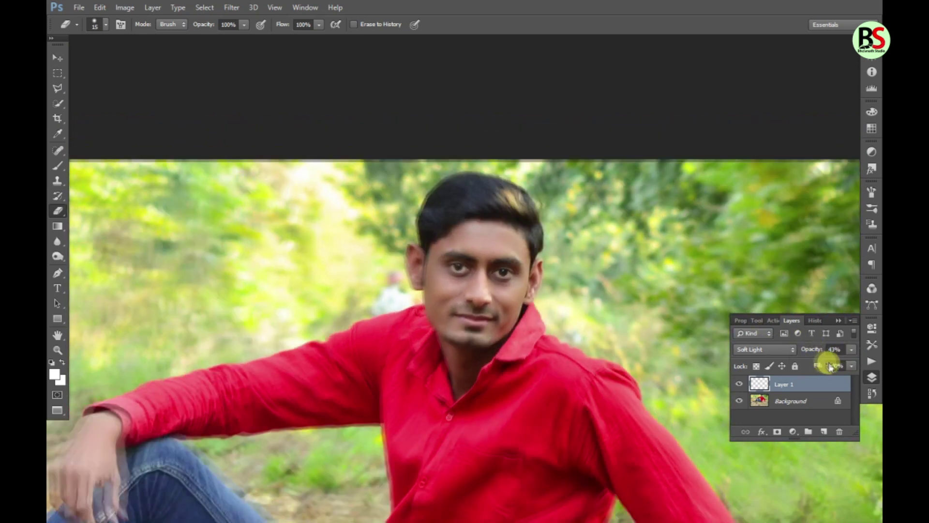
pyautogui.scroll(-2, 832, 364)
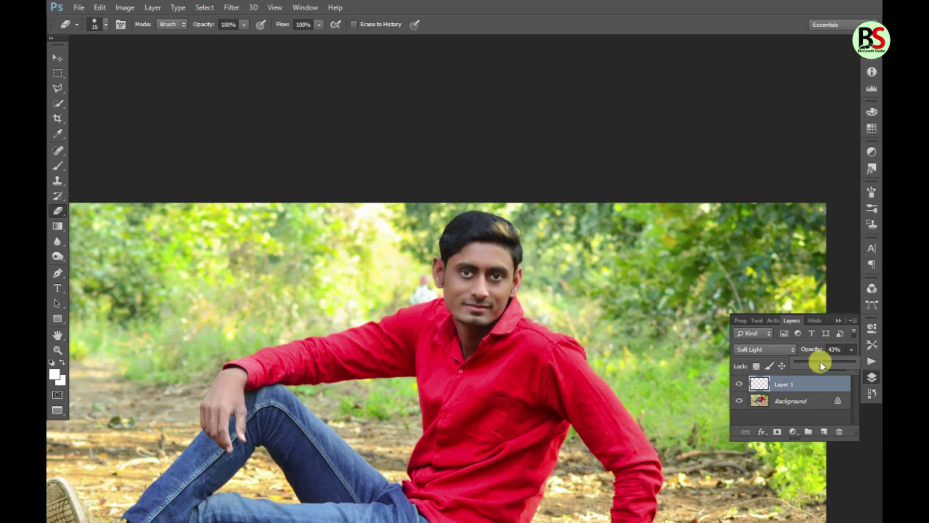
# Merge Layer 1 with the Background layer and zoom in on the face.
pyautogui.keyDown('ctrl'); pyautogui.click(783, 404); pyautogui.keyUp('ctrl')
pyautogui.hotkey('ctrl', 'e')
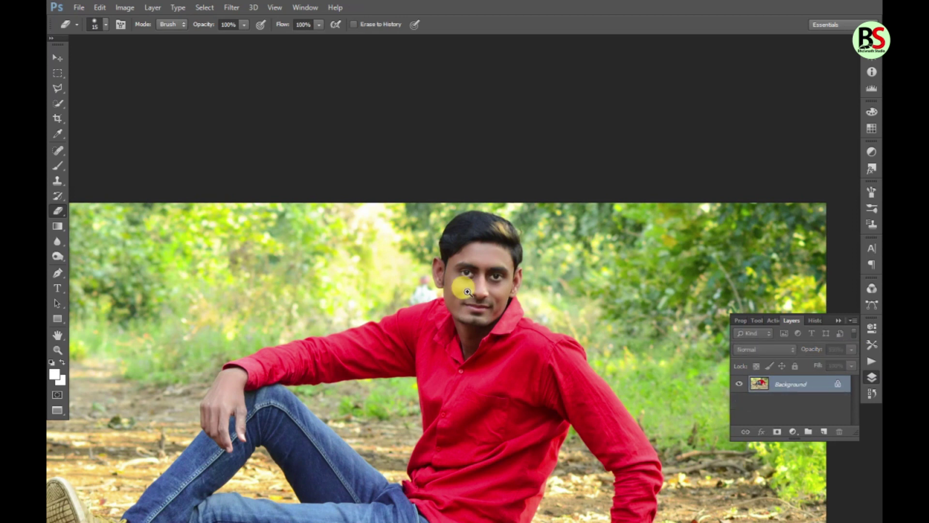
pyautogui.click(467, 291)
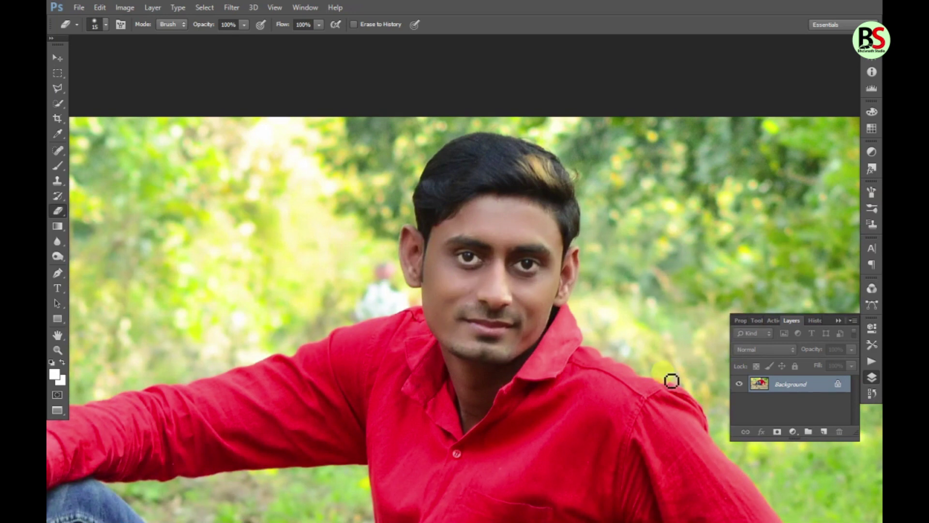
pyautogui.click(508, 255)
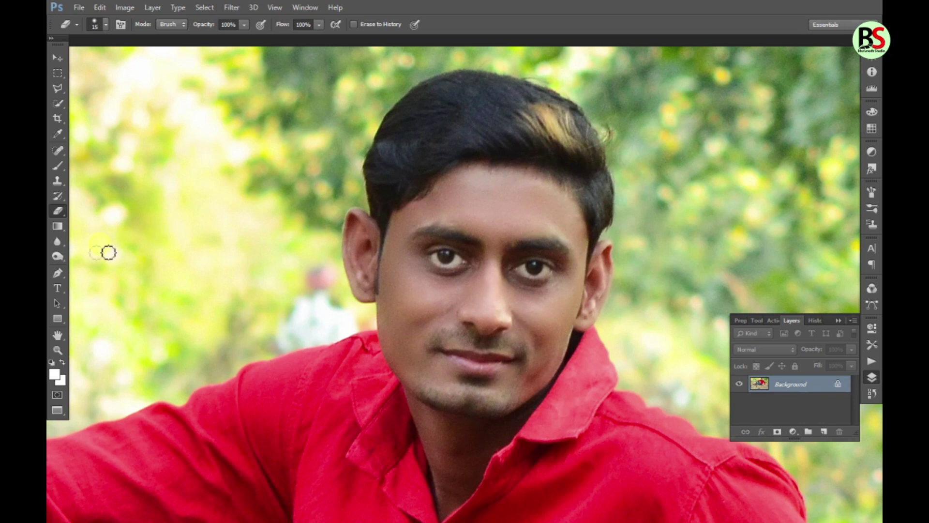
# Burn midtones at 20% exposure over both eyebrows with a smaller brush.
pyautogui.click(56, 257)
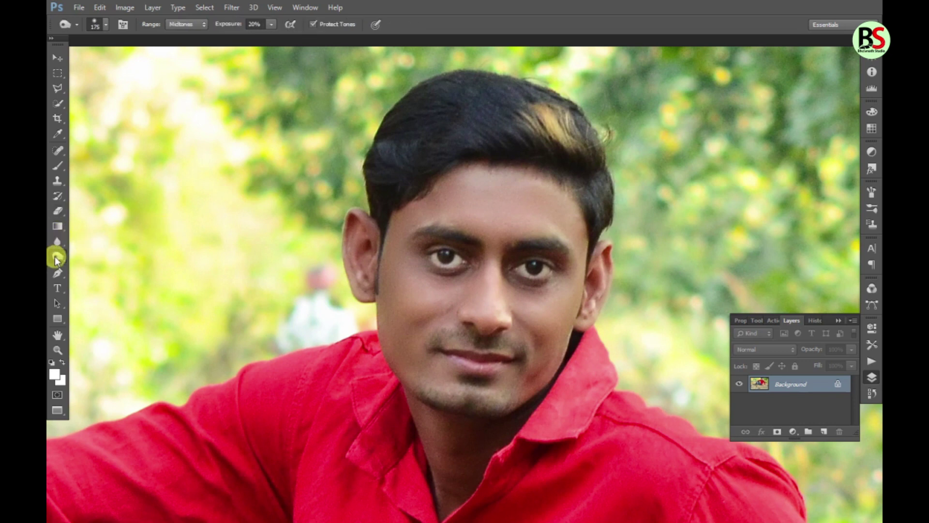
pyautogui.press('[')
pyautogui.press('[')
pyautogui.press('[')
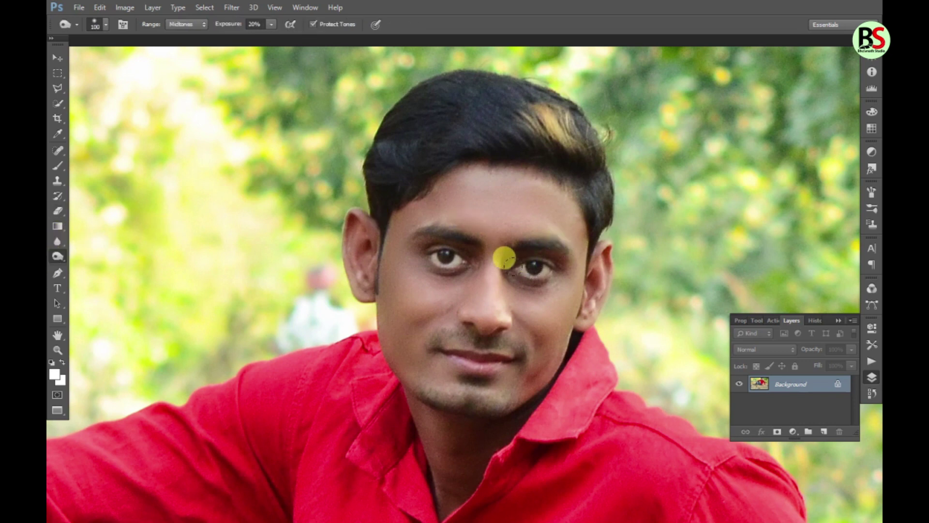
pyautogui.scroll(2, 527, 269)
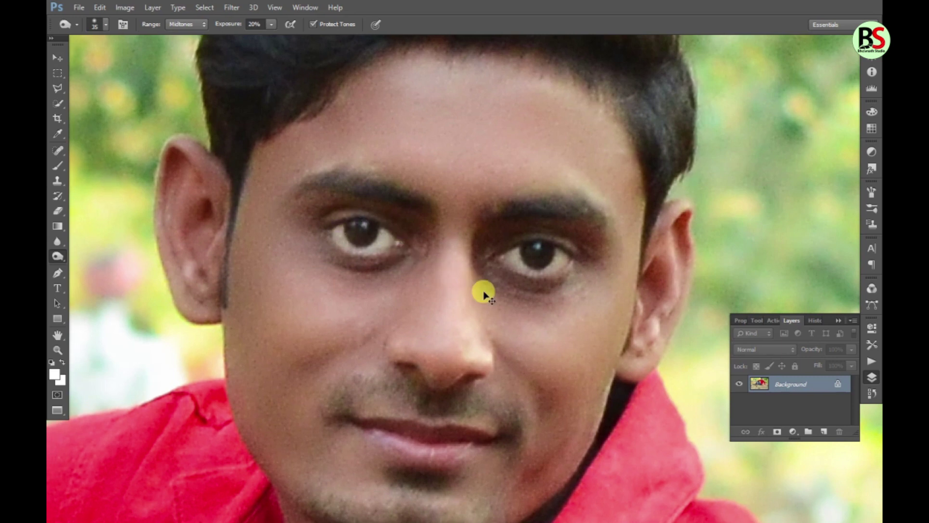
pyautogui.scroll(-3, 484, 291)
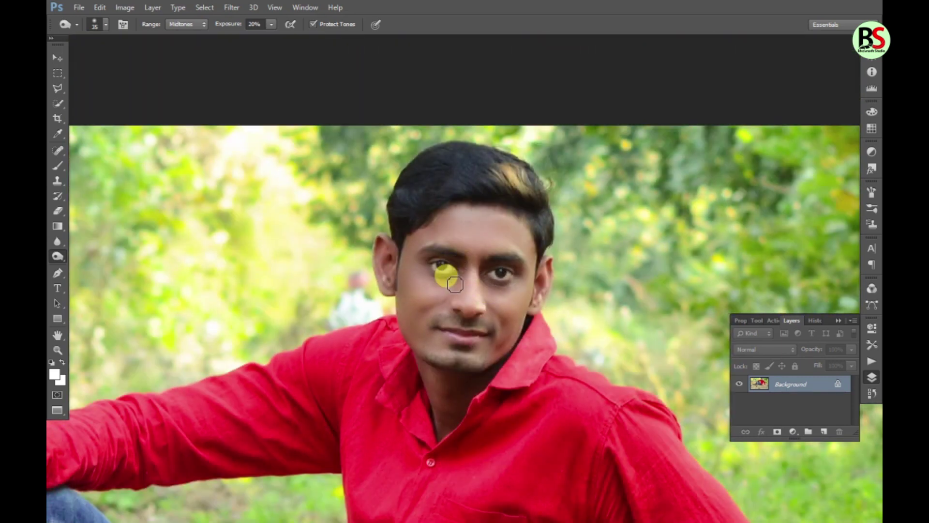
pyautogui.scroll(2, 429, 264)
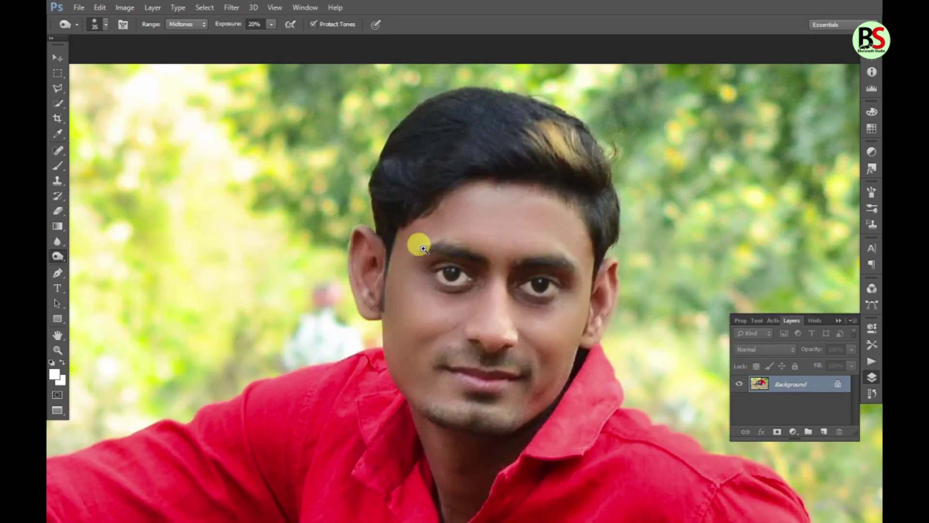
pyautogui.scroll(2, 423, 248)
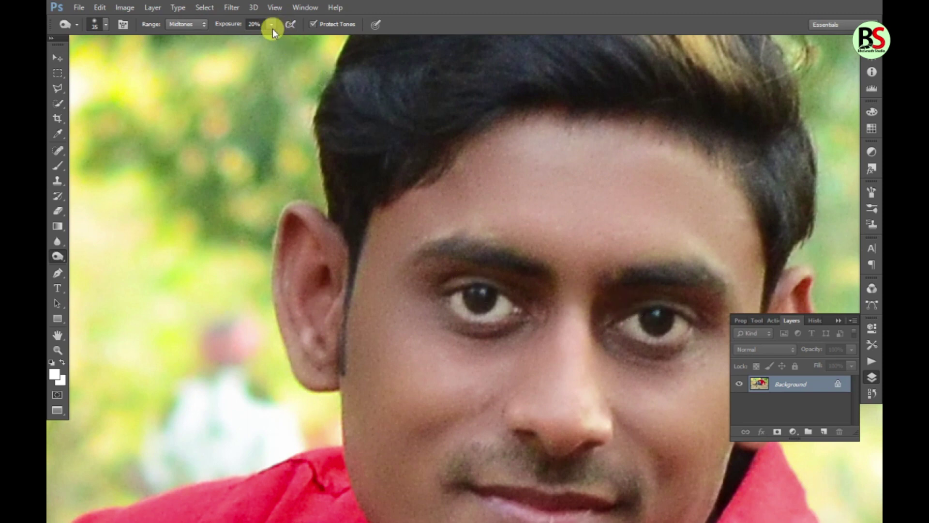
pyautogui.press('[')
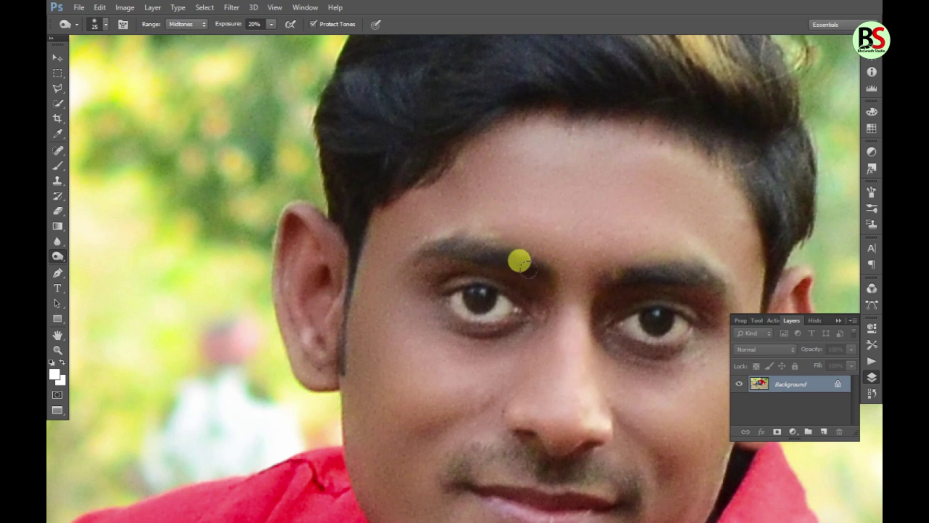
pyautogui.moveTo(528, 263)
pyautogui.mouseDown()
pyautogui.moveTo(473, 242)
pyautogui.moveTo(423, 238)
pyautogui.moveTo(500, 253)
pyautogui.mouseUp()
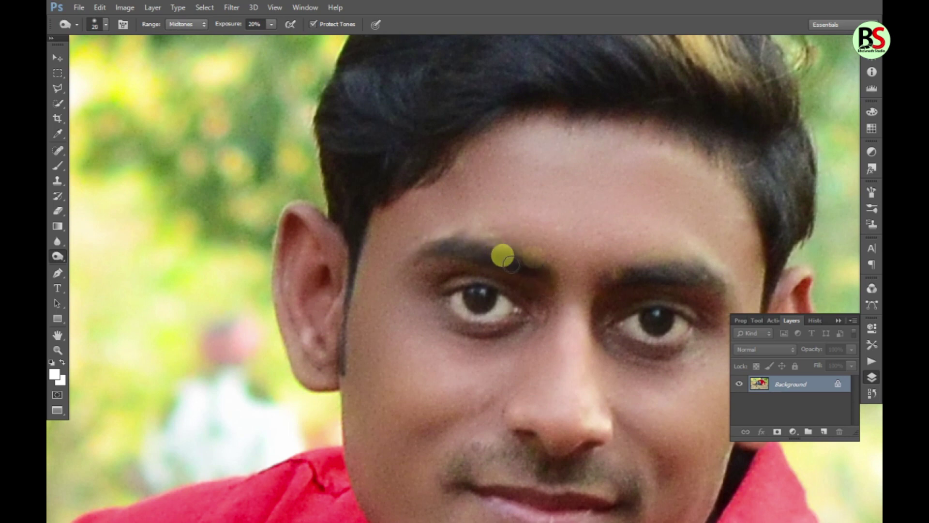
pyautogui.moveTo(624, 279)
pyautogui.mouseDown()
pyautogui.moveTo(715, 276)
pyautogui.moveTo(633, 276)
pyautogui.moveTo(609, 291)
pyautogui.mouseUp()
pyautogui.hotkey('ctrl', '-')
pyautogui.hotkey('ctrl', '-')
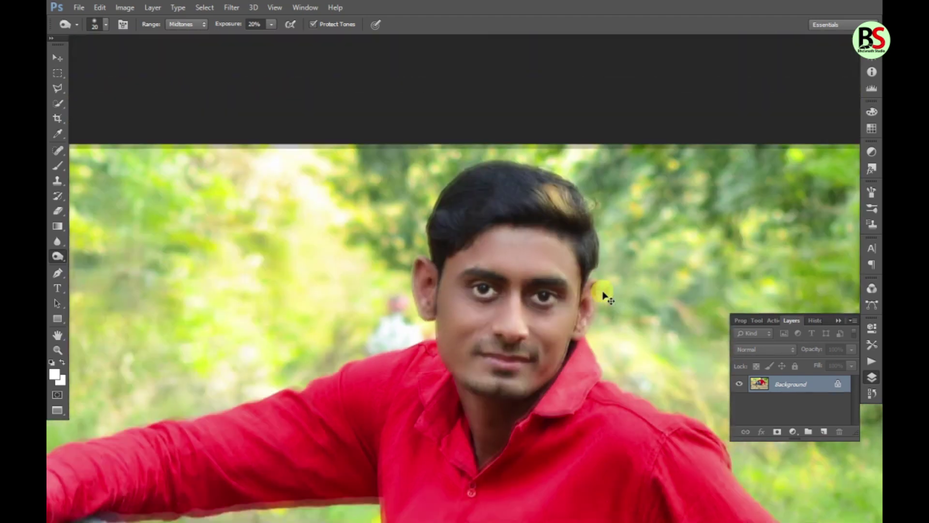
pyautogui.hotkey('ctrl', '-')
pyautogui.hotkey('ctrl', '-')
# Choose the Magnetic Lasso and zoom in on the man's hand, knee and legs for tracing.
pyautogui.click(57, 58)
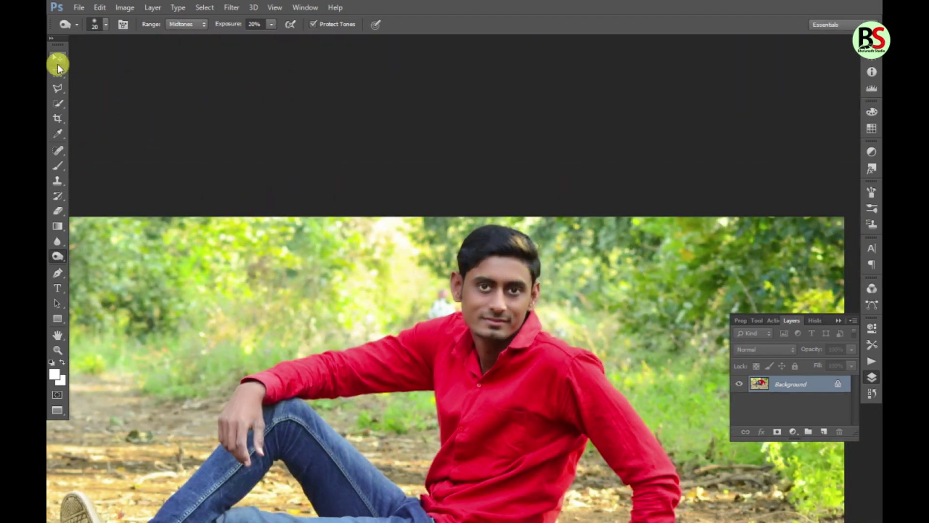
pyautogui.hotkey('ctrl', '0')
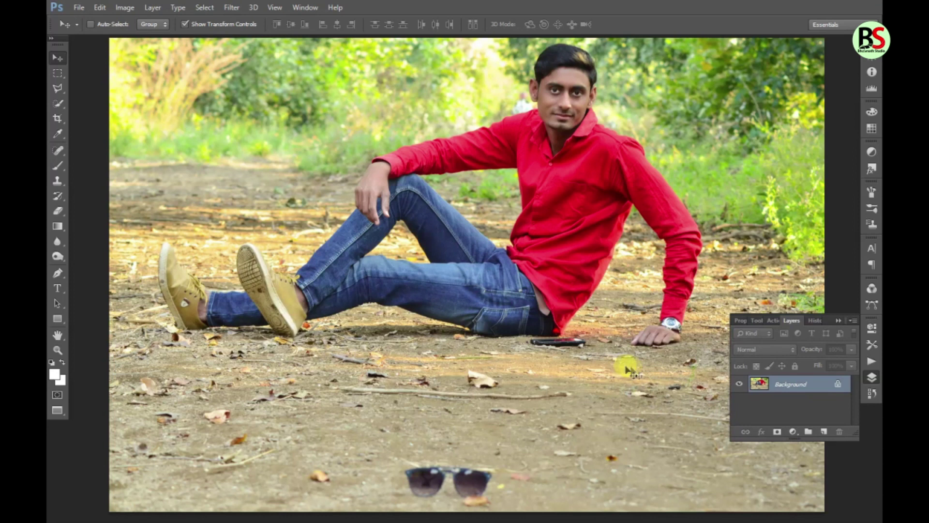
pyautogui.click(60, 93)
pyautogui.moveTo(57, 91); pyautogui.dragTo(111, 109)
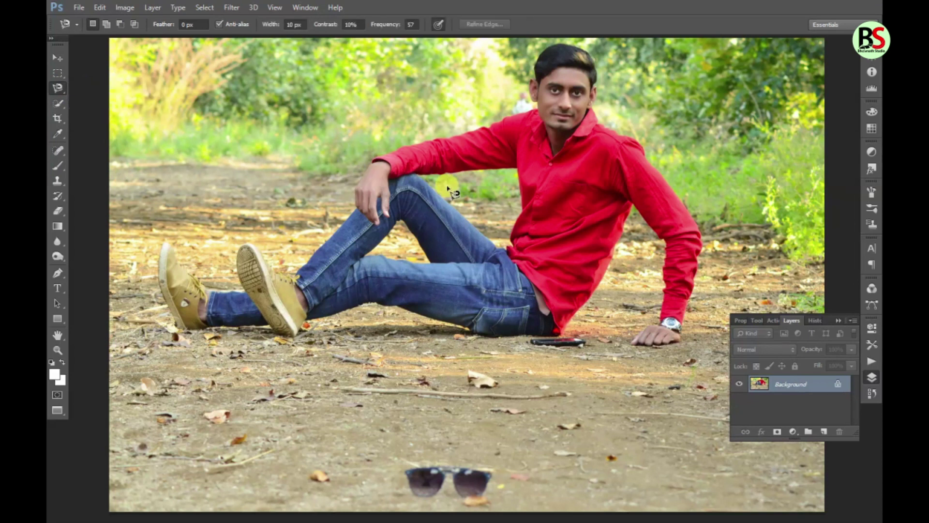
pyautogui.moveTo(304, 180)
pyautogui.mouseDown()
pyautogui.moveTo(387, 257)
pyautogui.moveTo(307, 32)
pyautogui.mouseUp()
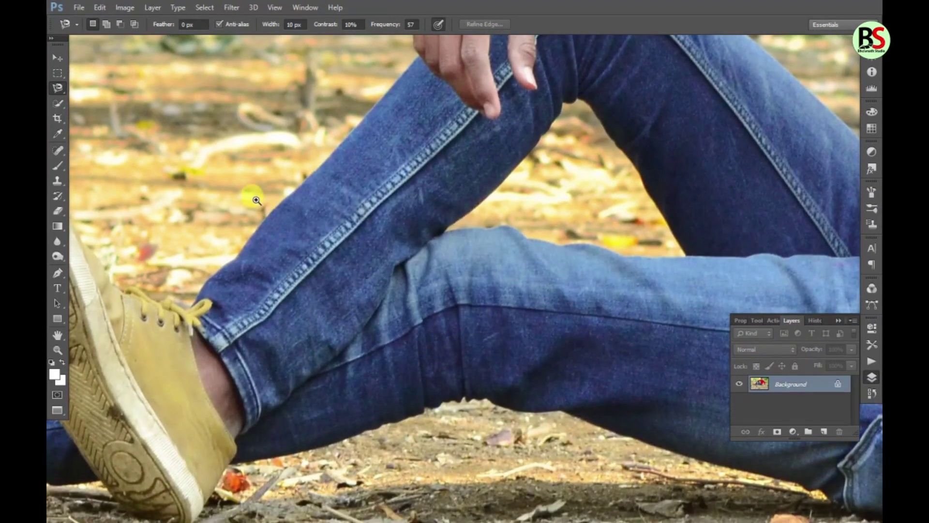
pyautogui.moveTo(240, 216); pyautogui.dragTo(251, 247)
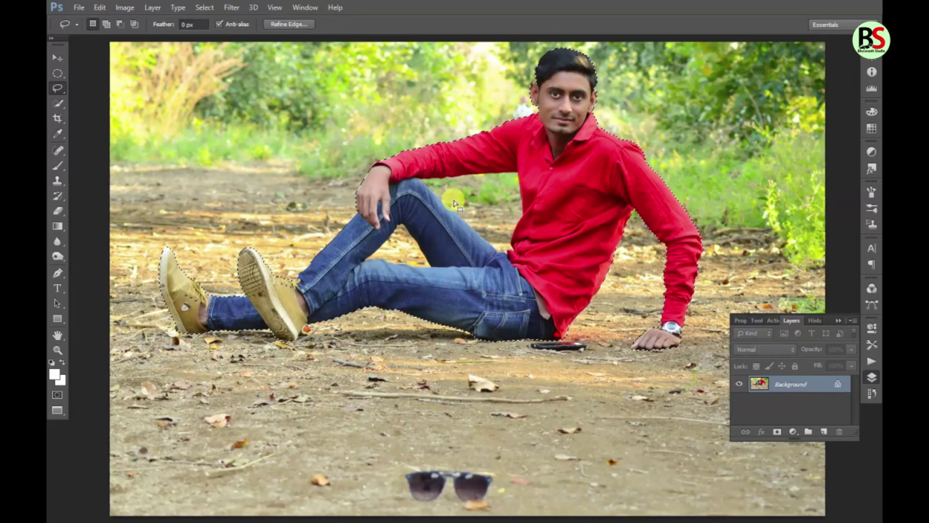
pyautogui.scroll(1, 486, 160)
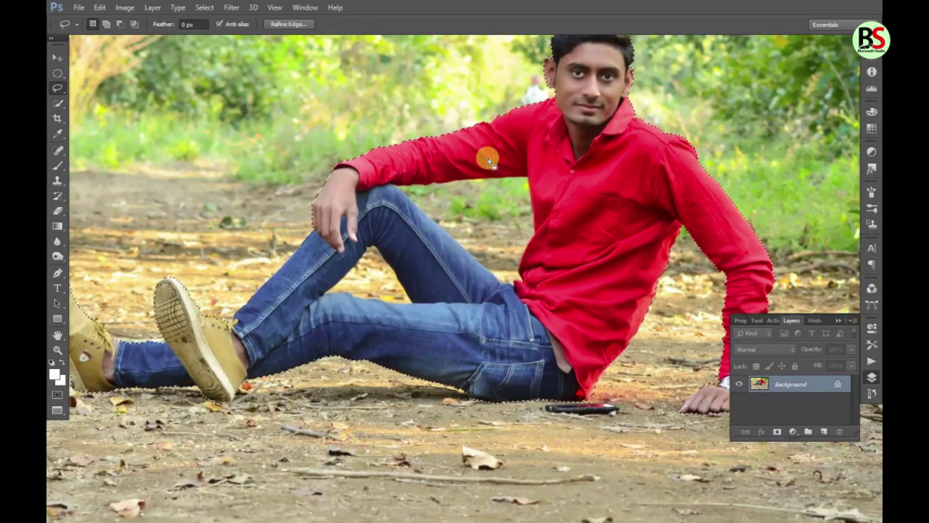
# Feather the man's selection by 2 px.
pyautogui.rightClick(604, 182)
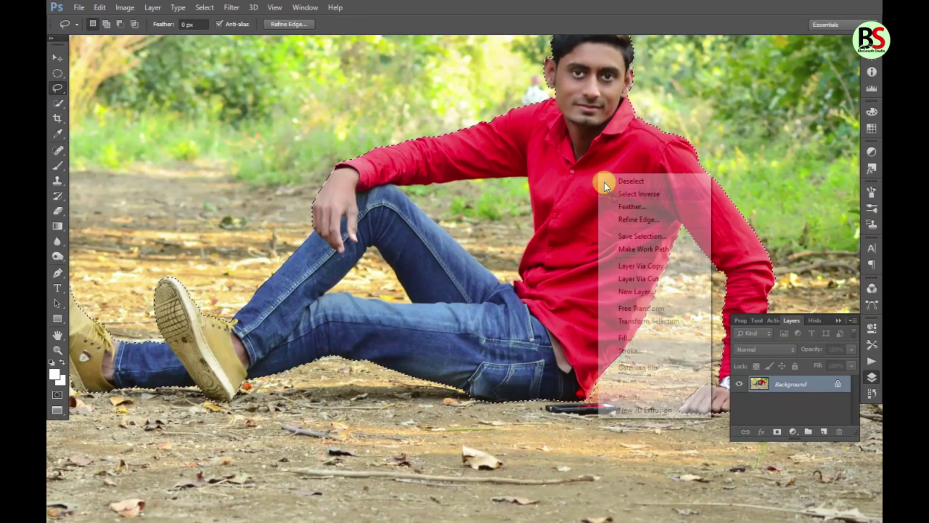
pyautogui.click(617, 205)
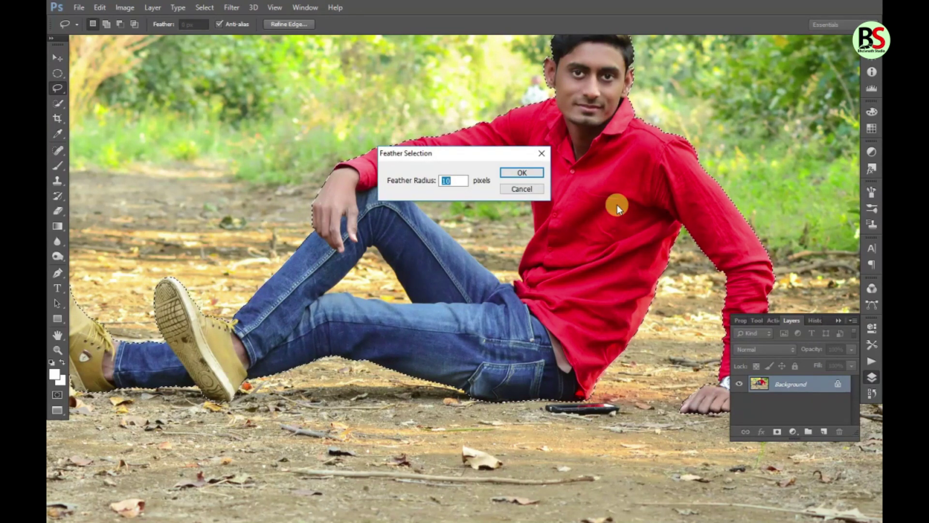
pyautogui.write('2')
pyautogui.press('Return')
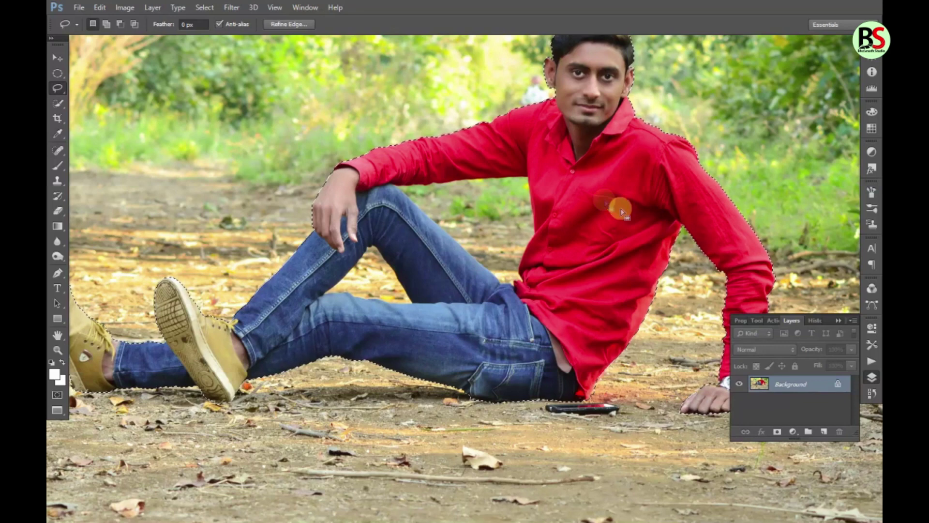
# Contract the selection edge so it hugs the man's head and ear.
pyautogui.click(591, 104)
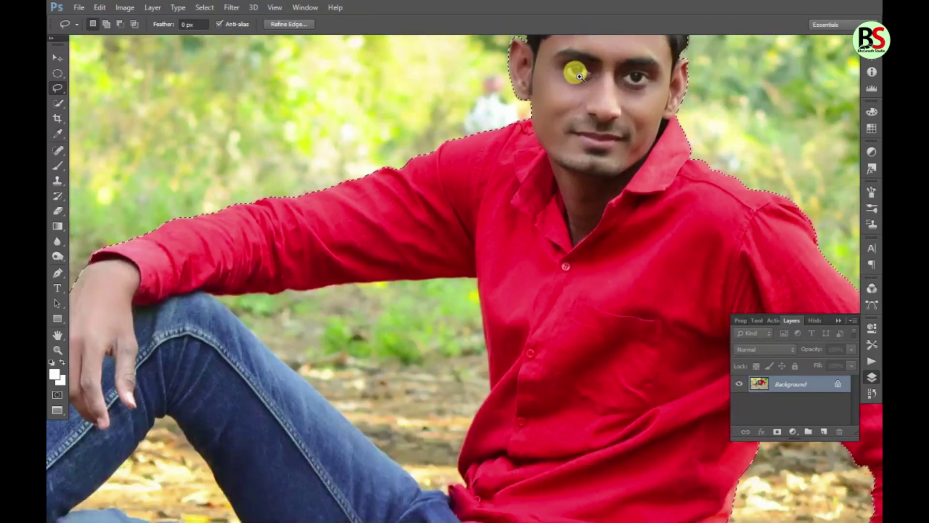
pyautogui.moveTo(579, 76); pyautogui.dragTo(484, 160)
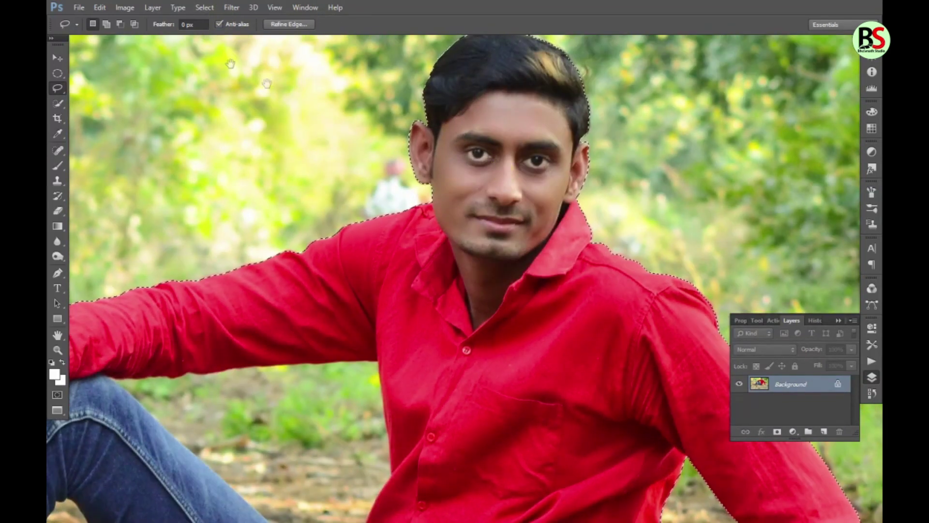
pyautogui.click(198, 9)
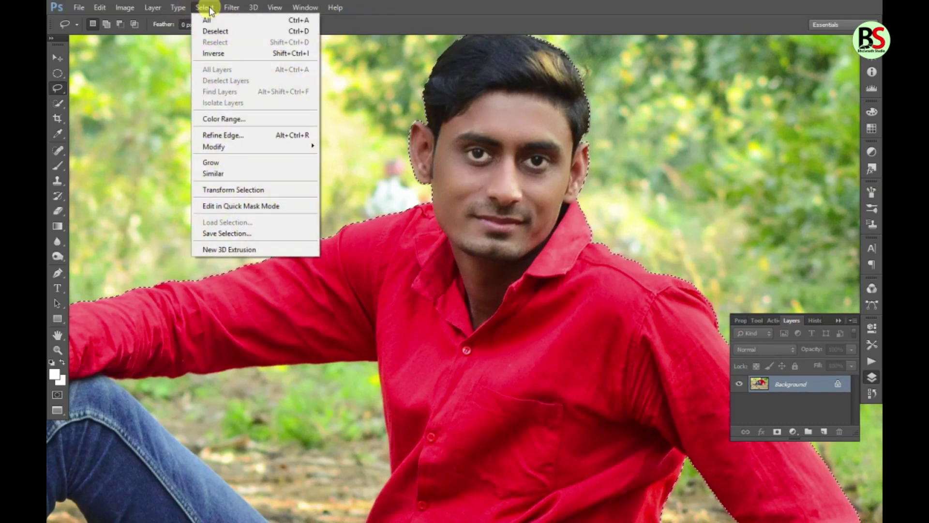
pyautogui.moveTo(215, 146)
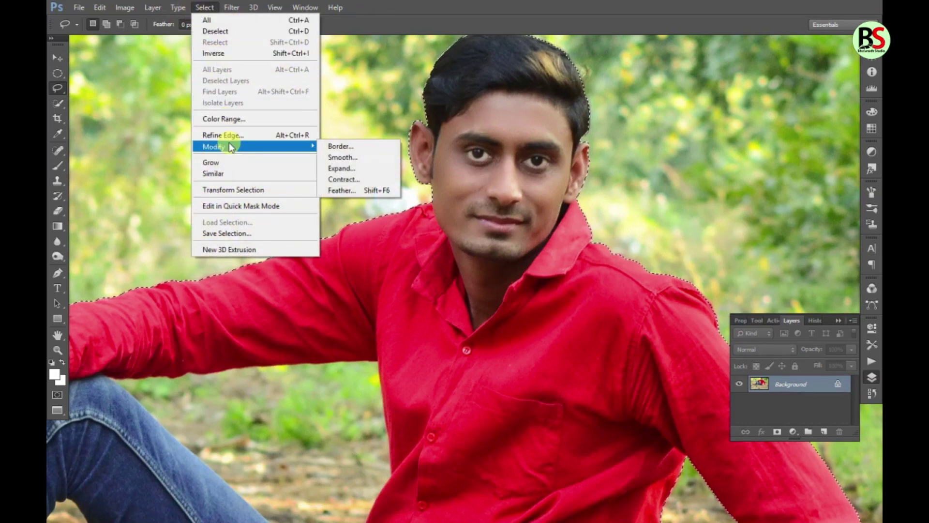
pyautogui.click(340, 179)
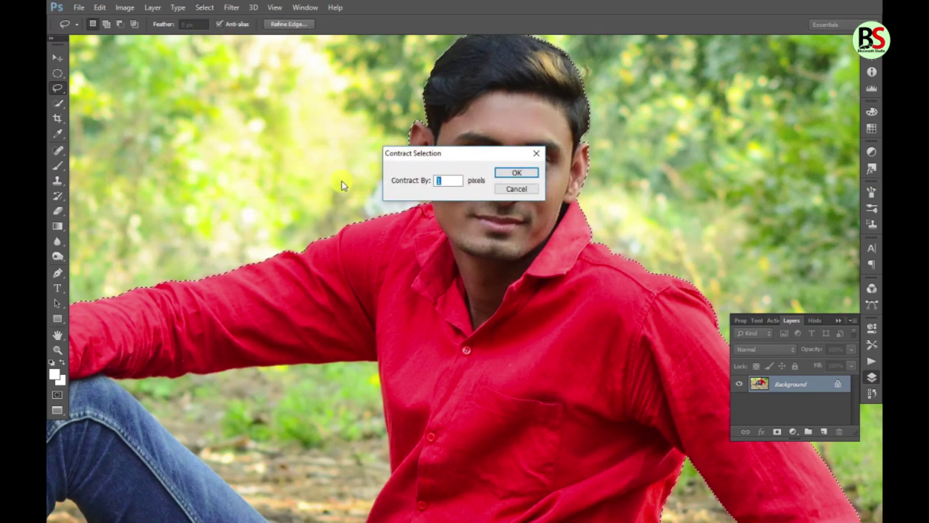
pyautogui.press('Return')
# Pan down to check the selection around the lower shirt, jeans and ground.
pyautogui.scroll(-1, 450, 167)
pyautogui.scroll(3, 450, 172)
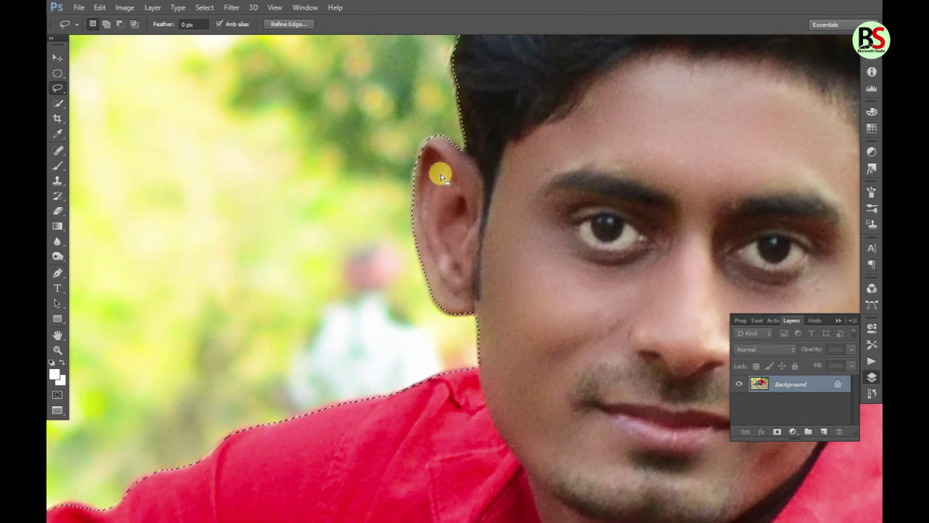
pyautogui.scroll(-2, 440, 176)
pyautogui.scroll(-1, 440, 176)
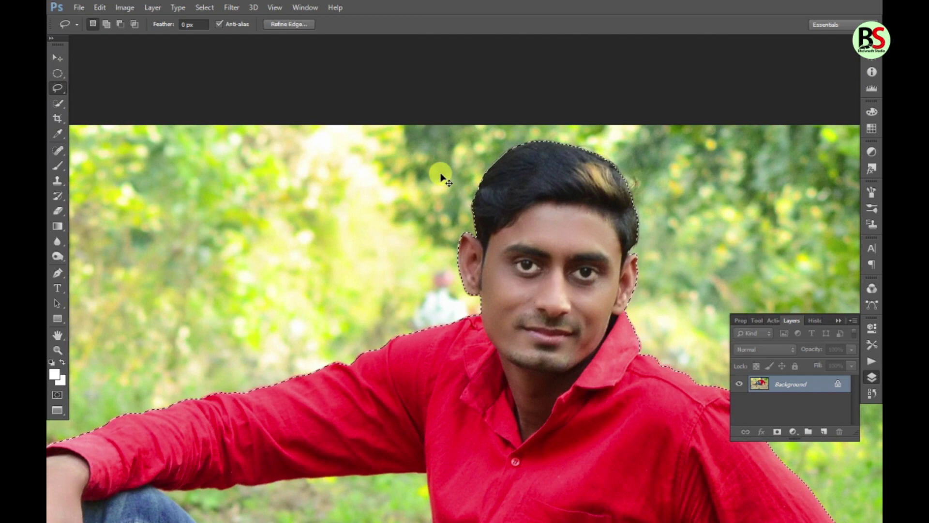
pyautogui.scroll(-2, 442, 176)
pyautogui.moveTo(566, 348); pyautogui.dragTo(436, 131)
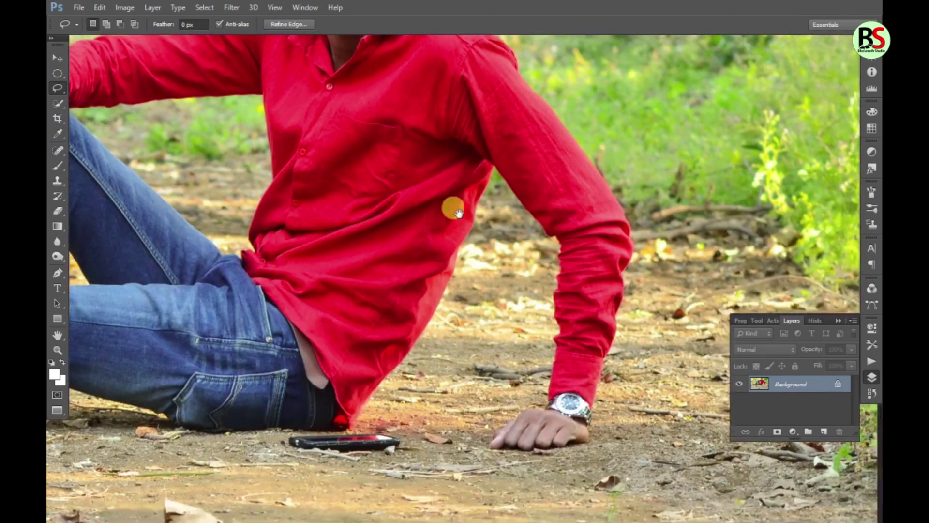
pyautogui.scroll(-1, 460, 223)
pyautogui.scroll(-2, 461, 228)
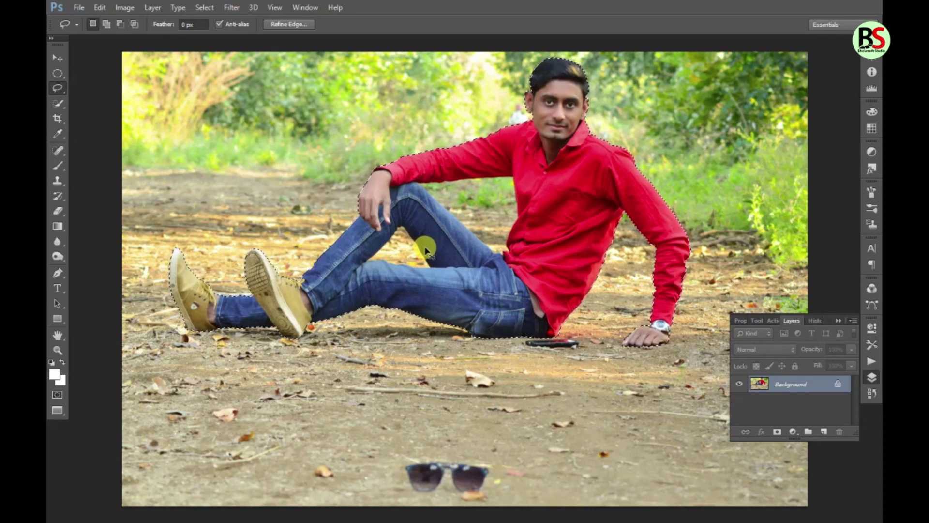
# Copy the selected man onto a new layer and hide the Background photo.
pyautogui.hotkey('ctrl', 'j')
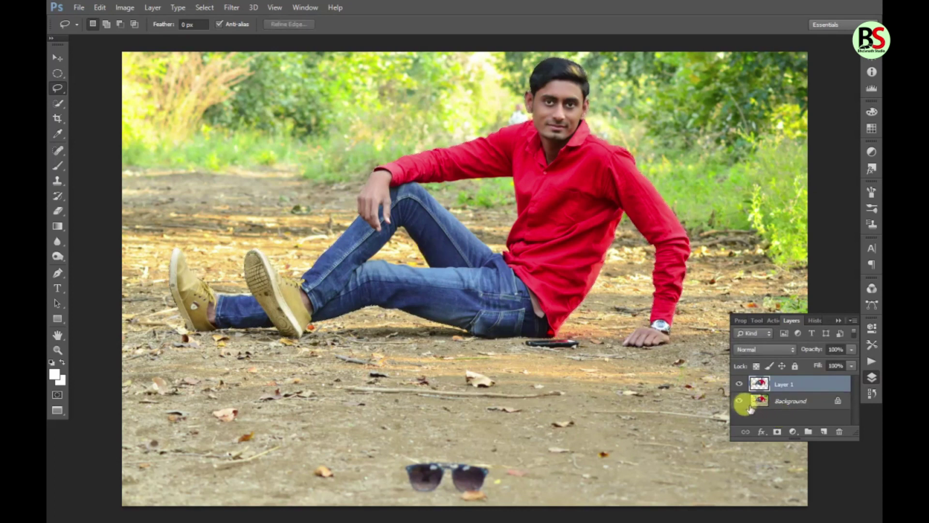
pyautogui.click(740, 402)
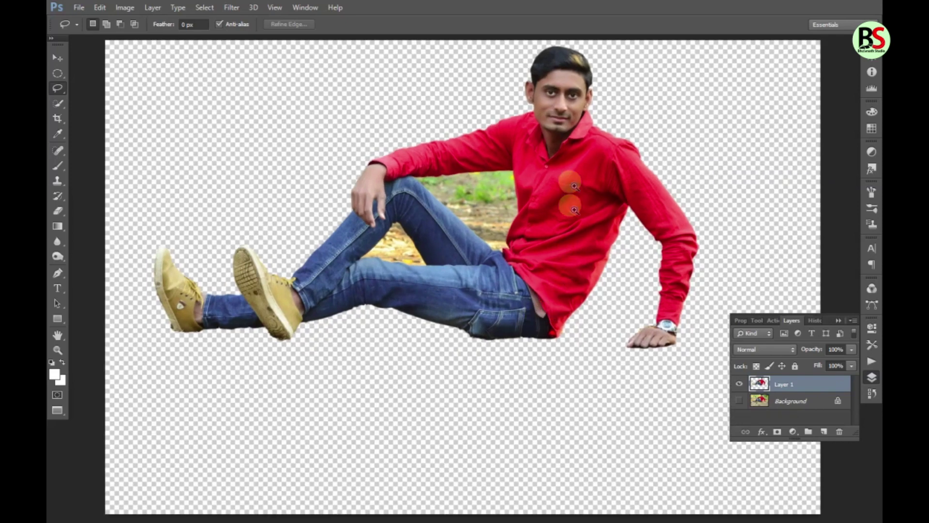
pyautogui.moveTo(556, 49); pyautogui.dragTo(624, 148)
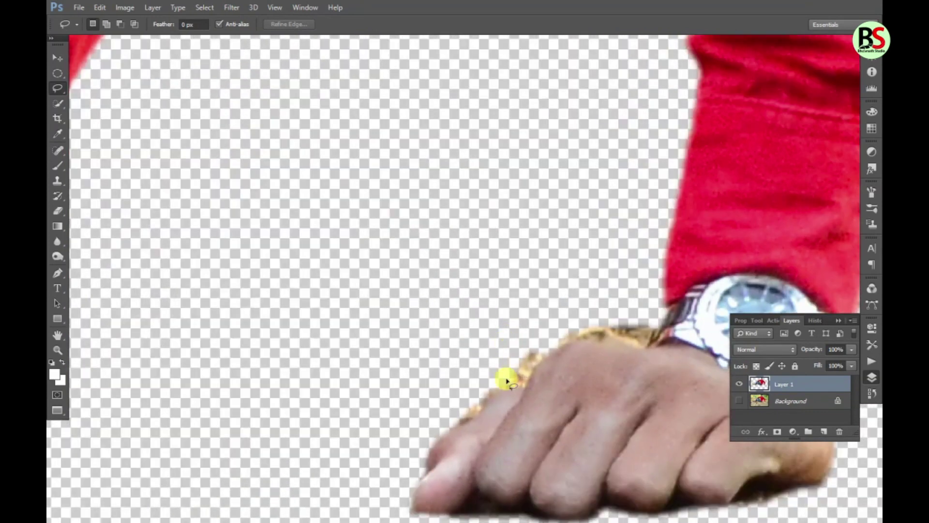
# Clear a stray selection near the hand and set the lasso feather to 2 px.
pyautogui.moveTo(492, 391); pyautogui.dragTo(486, 393)
pyautogui.click(440, 404)
pyautogui.click(187, 24)
pyautogui.write('2')
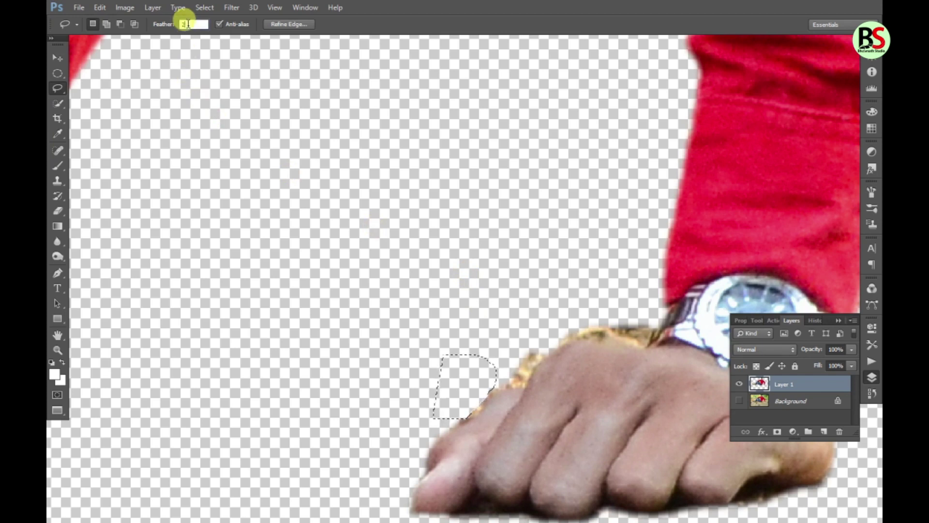
pyautogui.click(438, 422)
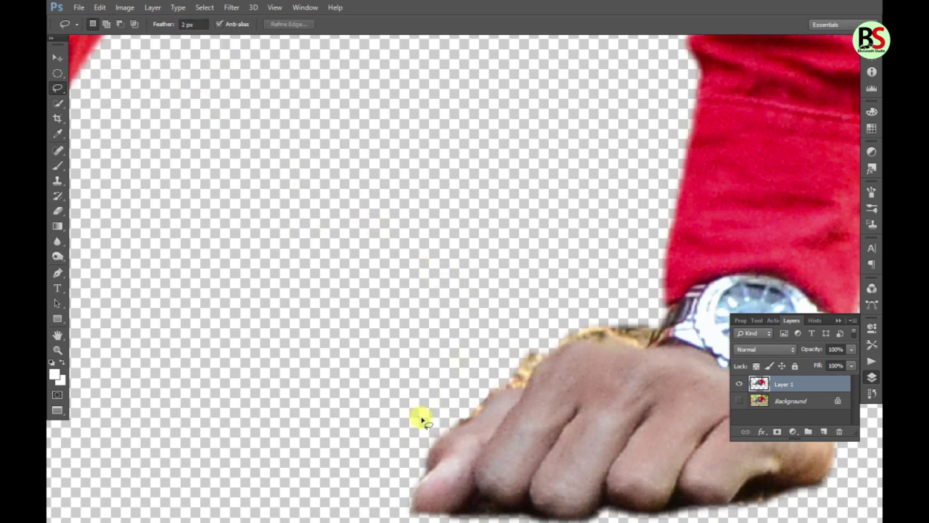
# Select and delete the dark ground fringe under the shoe heel.
pyautogui.scroll(-1, 399, 247)
pyautogui.scroll(-1, 400, 243)
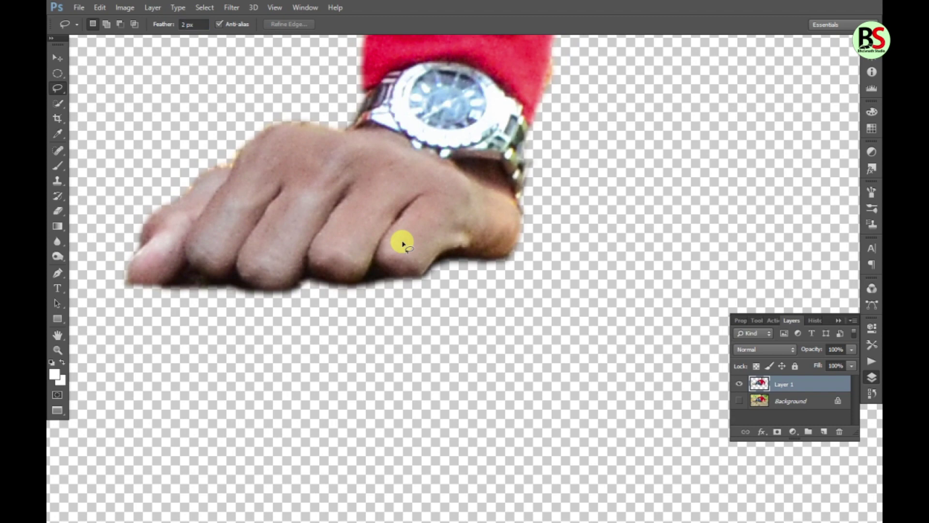
pyautogui.scroll(-1, 370, 226)
pyautogui.scroll(-1, 370, 225)
pyautogui.scroll(-1, 369, 224)
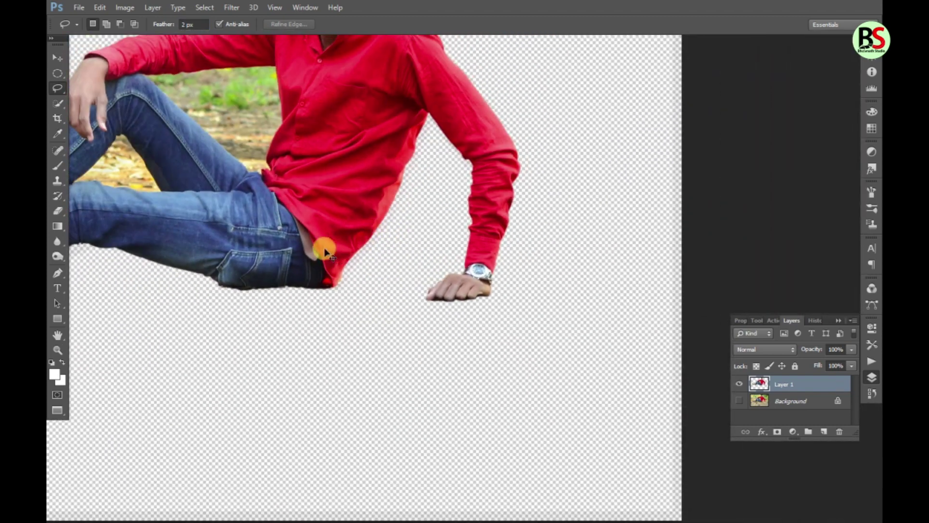
pyautogui.scroll(-1, 321, 248)
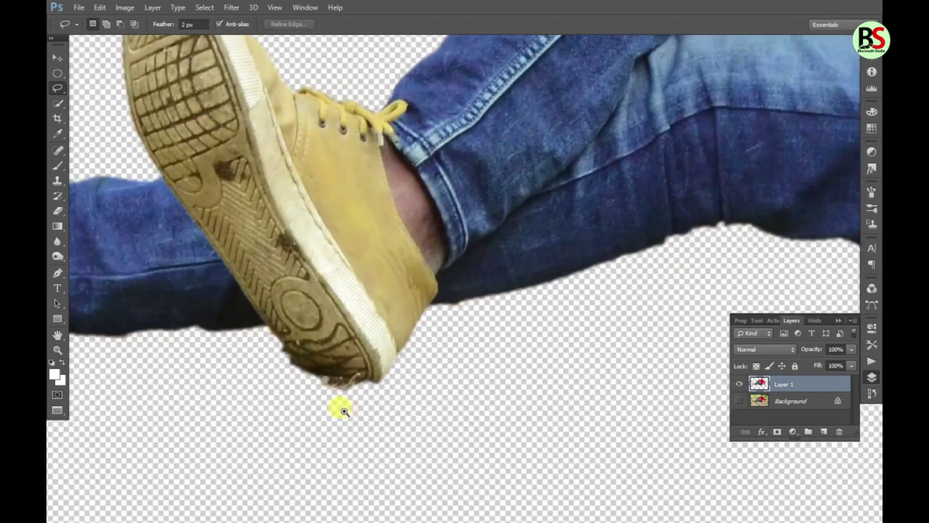
pyautogui.moveTo(288, 350)
pyautogui.mouseDown()
pyautogui.moveTo(311, 378)
pyautogui.moveTo(267, 347)
pyautogui.mouseUp()
pyautogui.moveTo(309, 373)
pyautogui.mouseDown()
pyautogui.moveTo(364, 385)
pyautogui.moveTo(411, 377)
pyautogui.mouseUp()
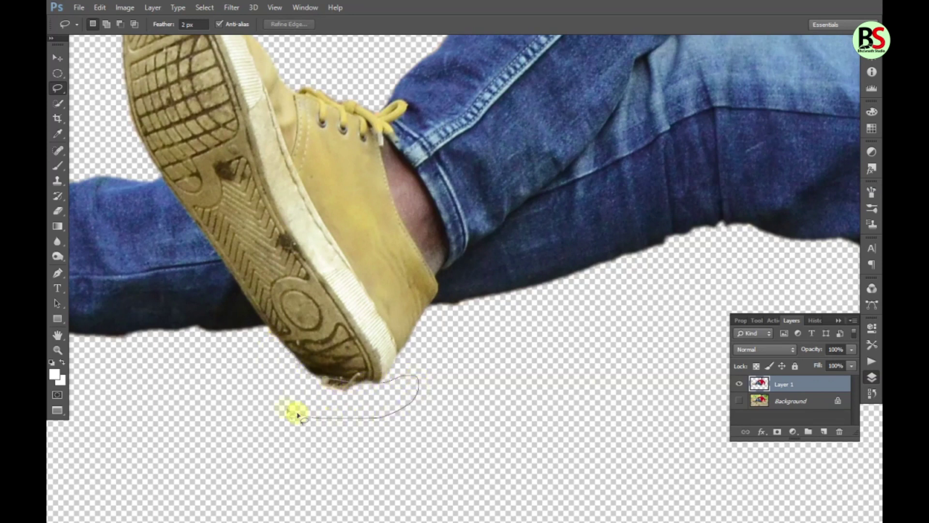
pyautogui.moveTo(312, 382); pyautogui.dragTo(309, 380)
pyautogui.press('Delete')
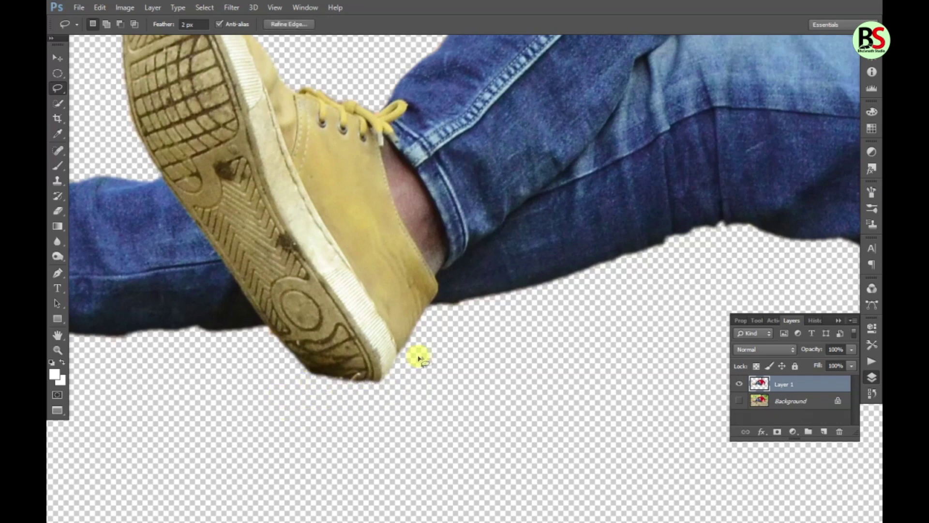
pyautogui.hotkey('ctrl', 'd')
pyautogui.press('Return')
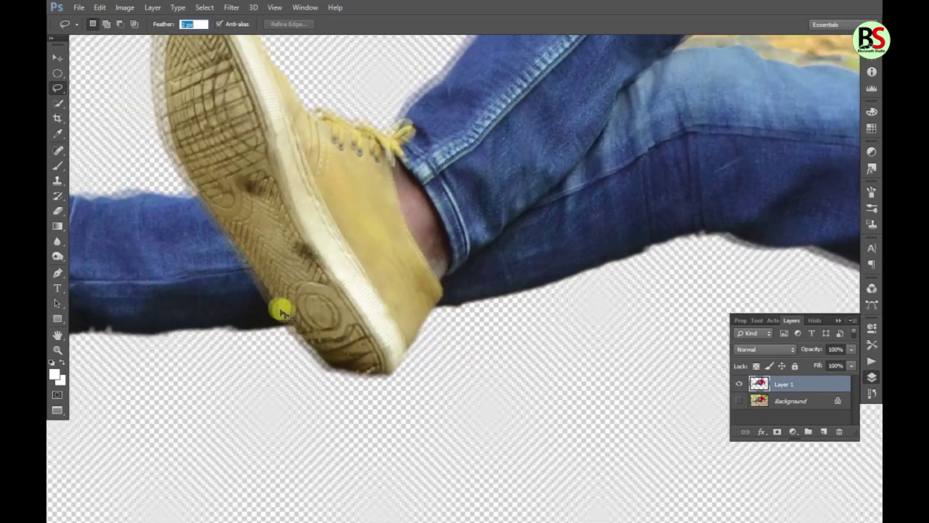
# Remove the leftover bit at the heel tip.
pyautogui.scroll(-3, 278, 306)
pyautogui.scroll(2, 178, 296)
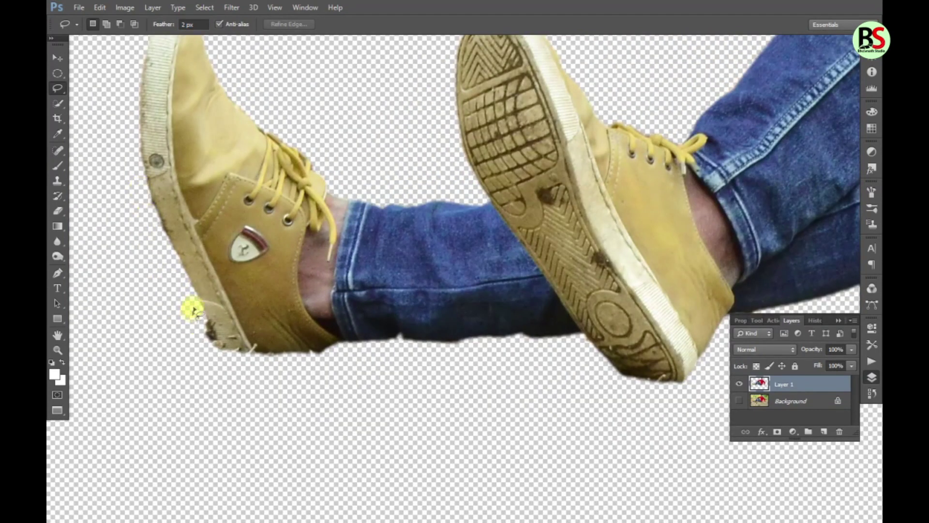
pyautogui.moveTo(195, 301); pyautogui.dragTo(195, 302)
pyautogui.press('Return')
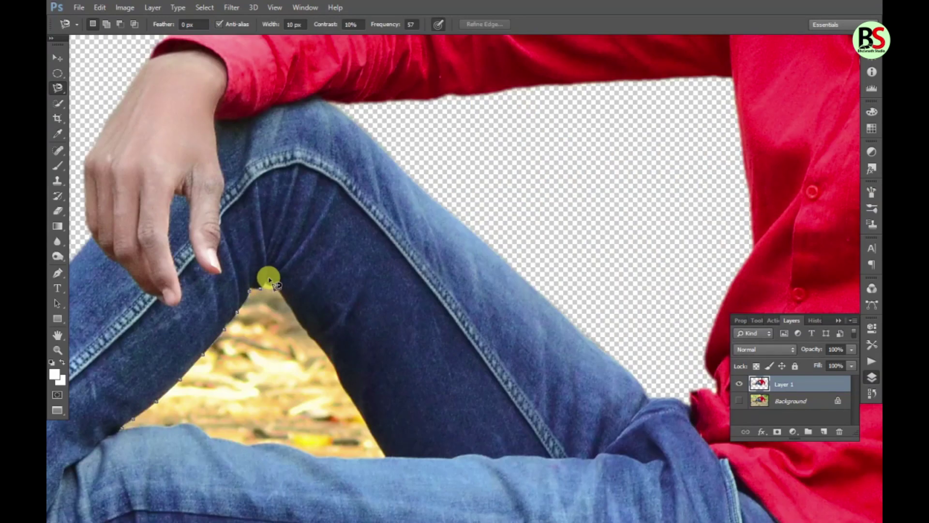
# Lasso, feather and delete the ground patch in the gap beneath the raised leg.
pyautogui.moveTo(267, 283)
pyautogui.mouseDown()
pyautogui.moveTo(315, 335)
pyautogui.moveTo(389, 462)
pyautogui.moveTo(133, 427)
pyautogui.mouseUp()
pyautogui.click(124, 431)
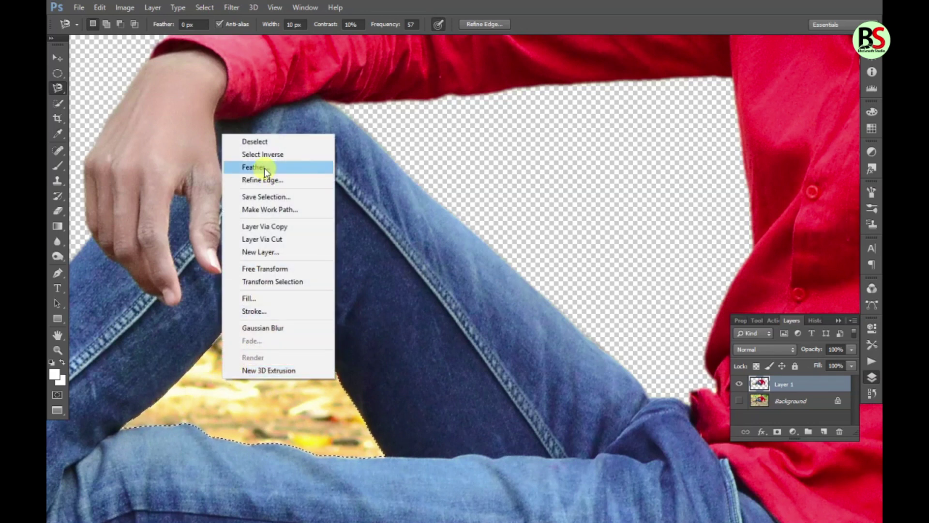
pyautogui.click(262, 168)
pyautogui.press('Return')
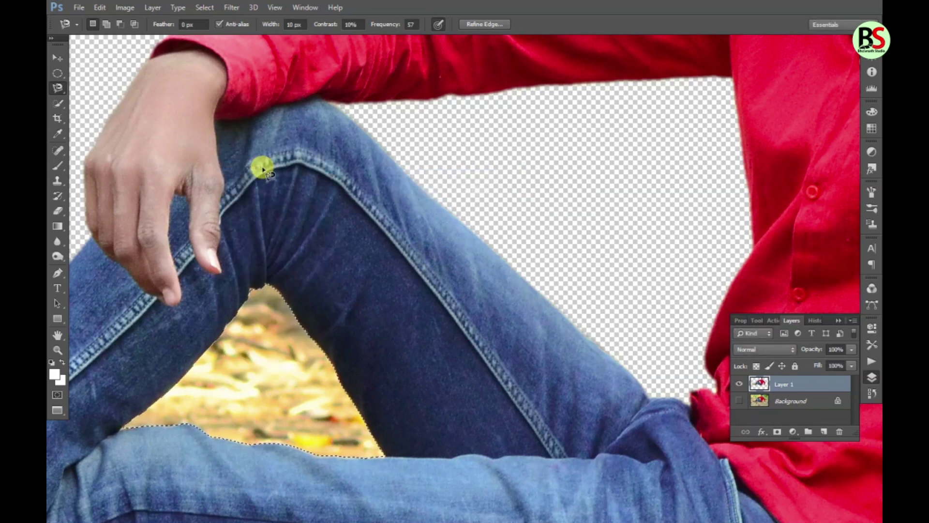
pyautogui.press('Delete')
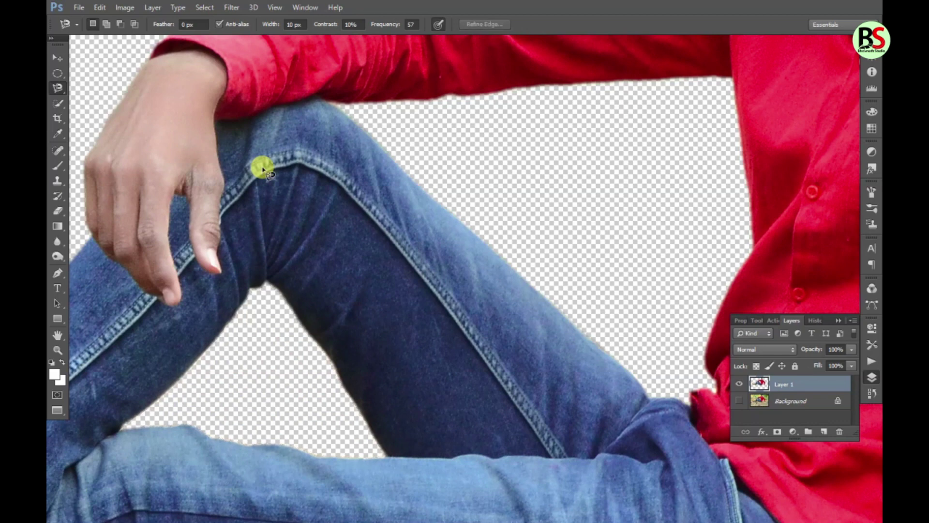
# Fit the image in the window, pick the Move tool and switch screen mode.
pyautogui.hotkey('ctrl', '0')
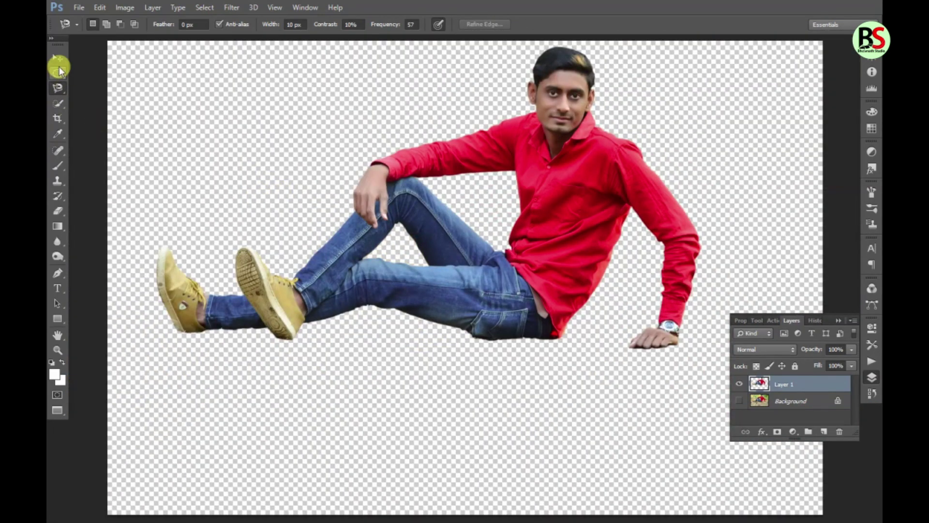
pyautogui.click(59, 62)
pyautogui.hotkey('ctrl', '-')
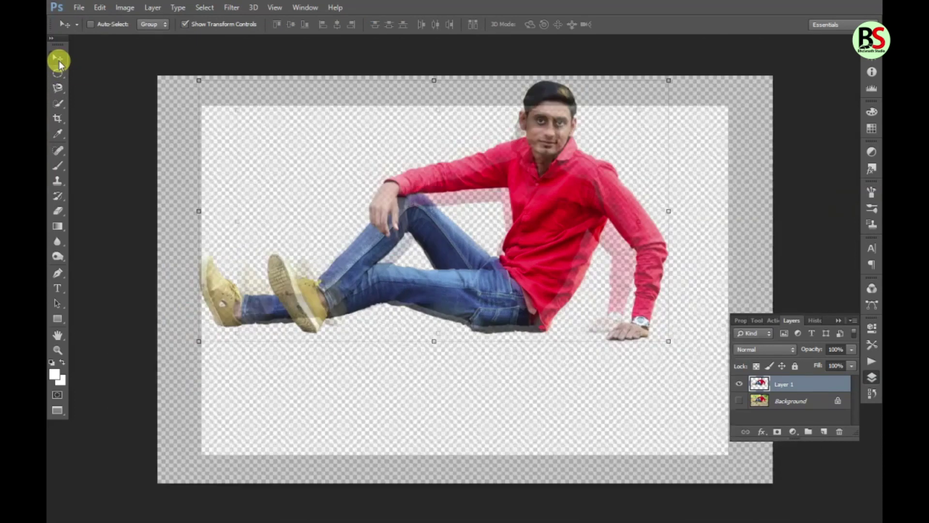
pyautogui.press('f')
pyautogui.press('f')
pyautogui.press('f')
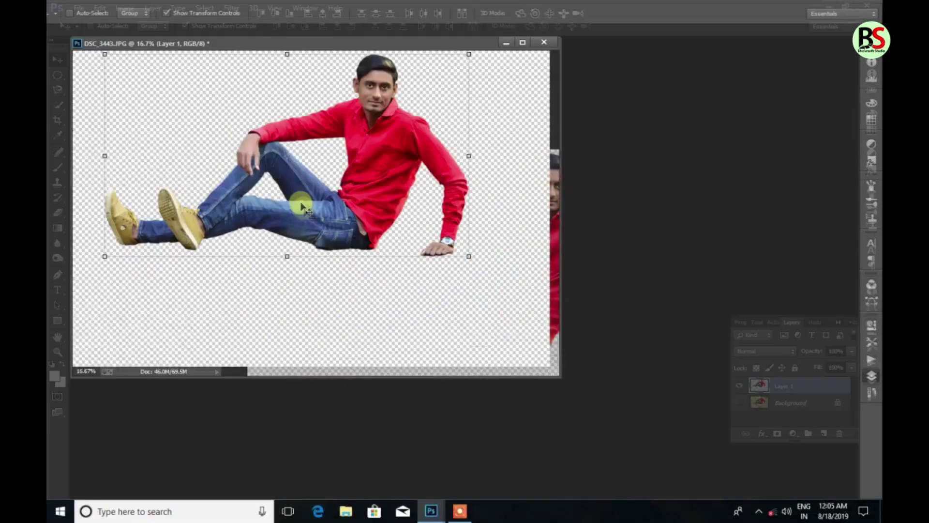
# Open the kiran image and place its window right of the cut-out man document.
pyautogui.hotkey('ctrl', 'o')
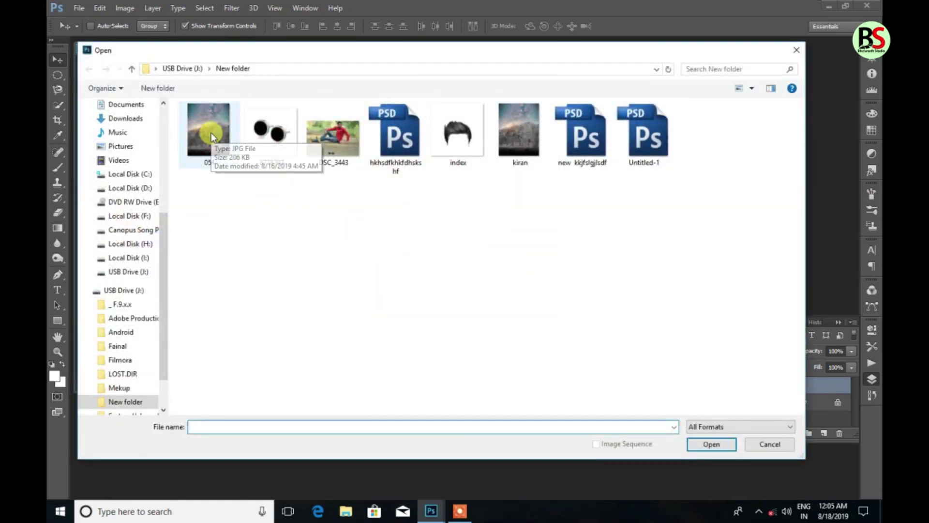
pyautogui.click(527, 122)
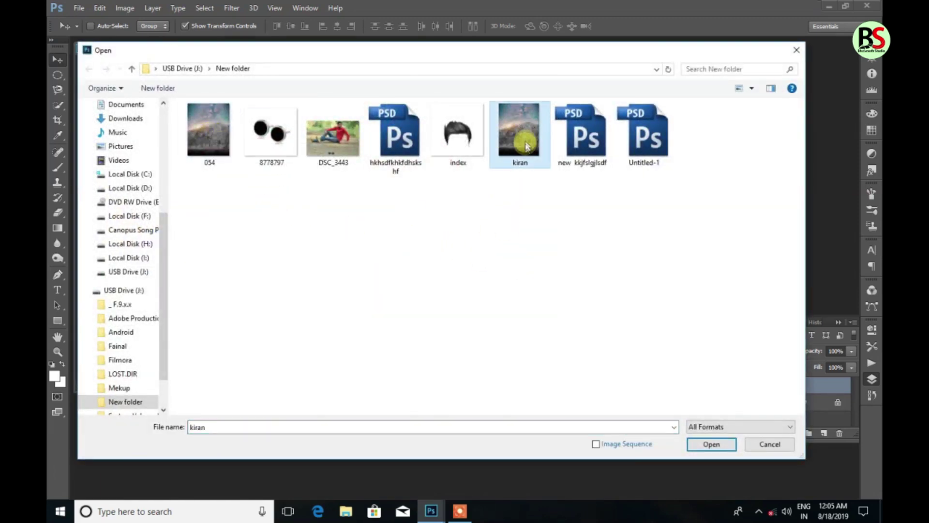
pyautogui.doubleClick(523, 132)
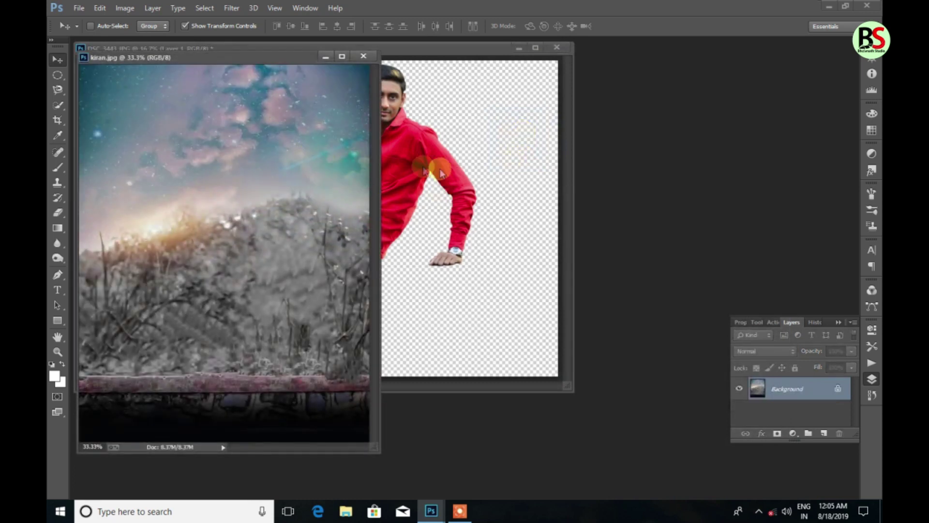
pyautogui.moveTo(232, 58); pyautogui.dragTo(590, 51)
pyautogui.click(314, 264)
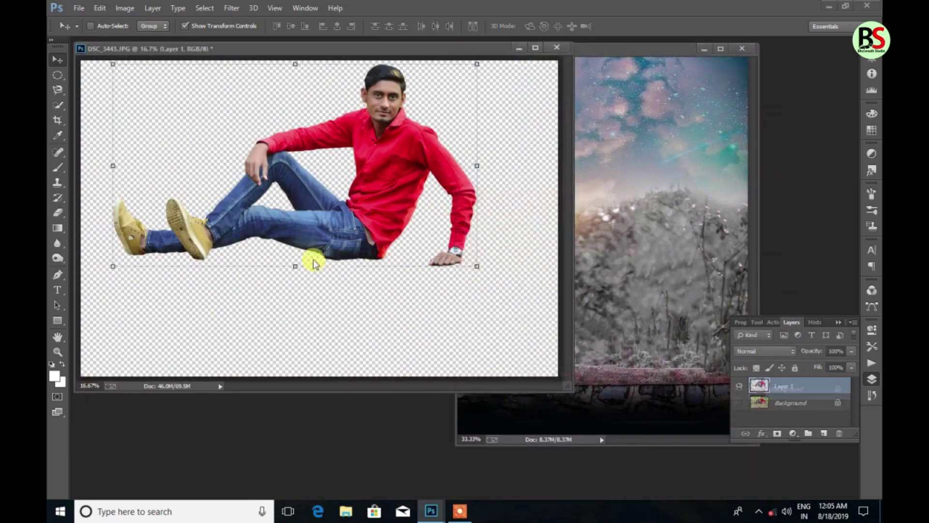
# Drag the man into Untitled-1 and scale him to about 93% on the wall ledge.
pyautogui.moveTo(686, 177); pyautogui.dragTo(252, 243)
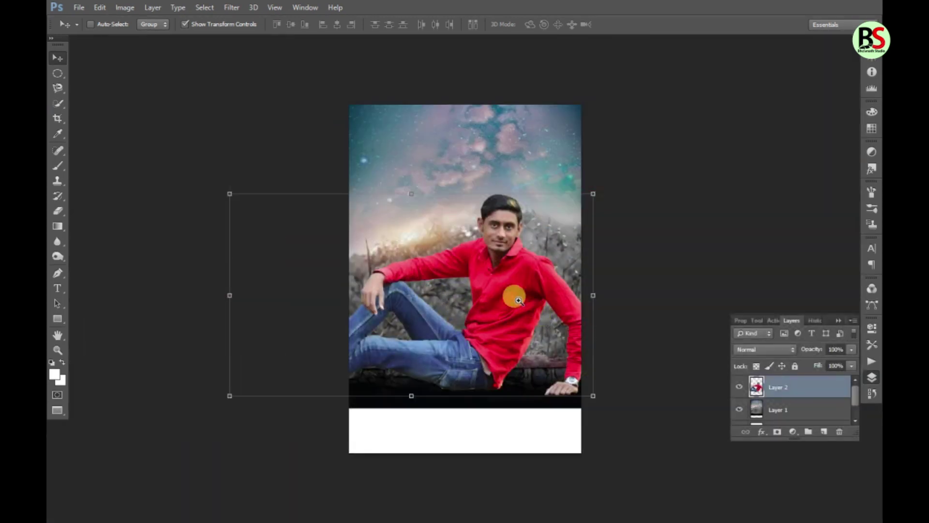
pyautogui.hotkey('ctrl', '+')
pyautogui.moveTo(547, 288)
pyautogui.mouseDown()
pyautogui.moveTo(567, 298)
pyautogui.moveTo(576, 282)
pyautogui.mouseUp()
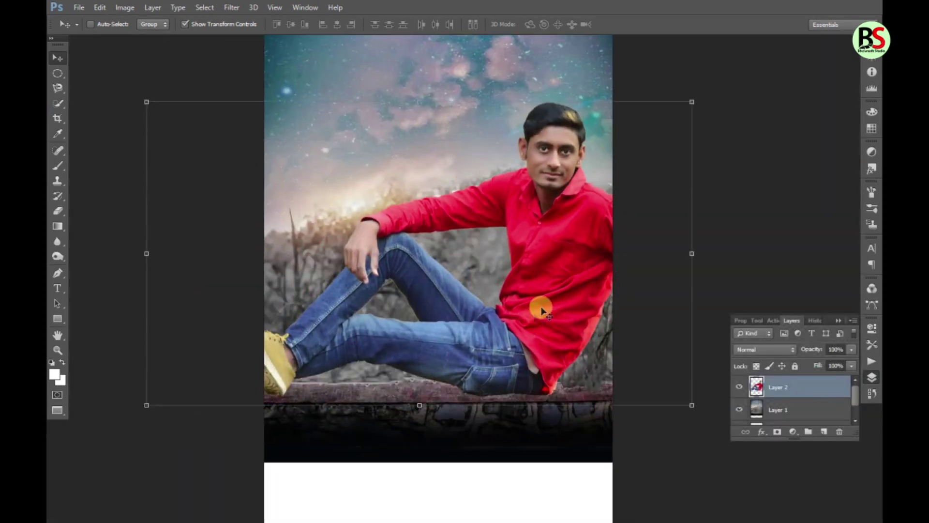
pyautogui.moveTo(693, 404); pyautogui.dragTo(594, 378)
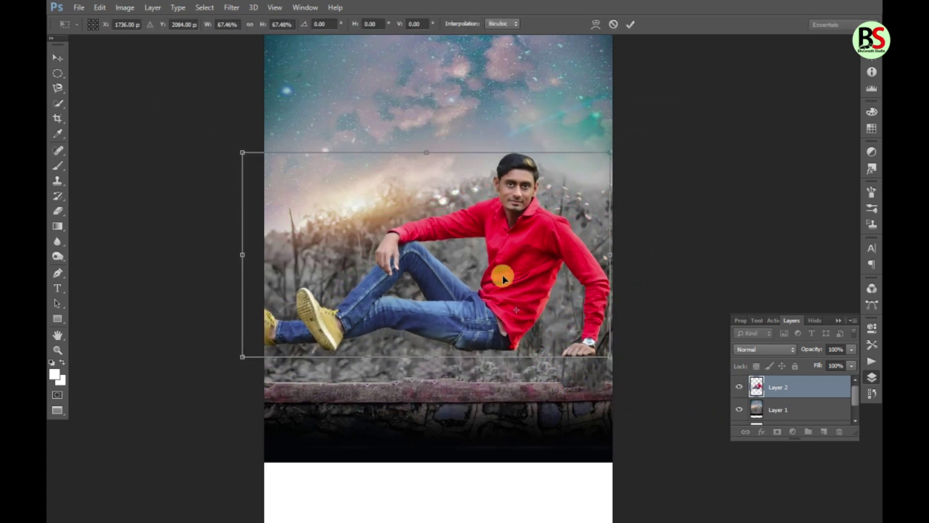
pyautogui.press('Return')
pyautogui.moveTo(498, 262); pyautogui.dragTo(505, 293)
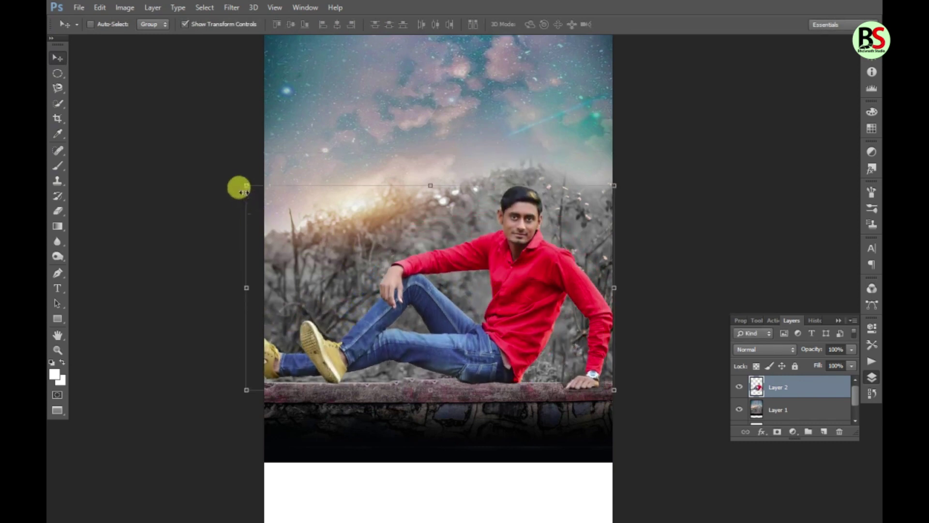
pyautogui.moveTo(247, 185); pyautogui.dragTo(271, 199)
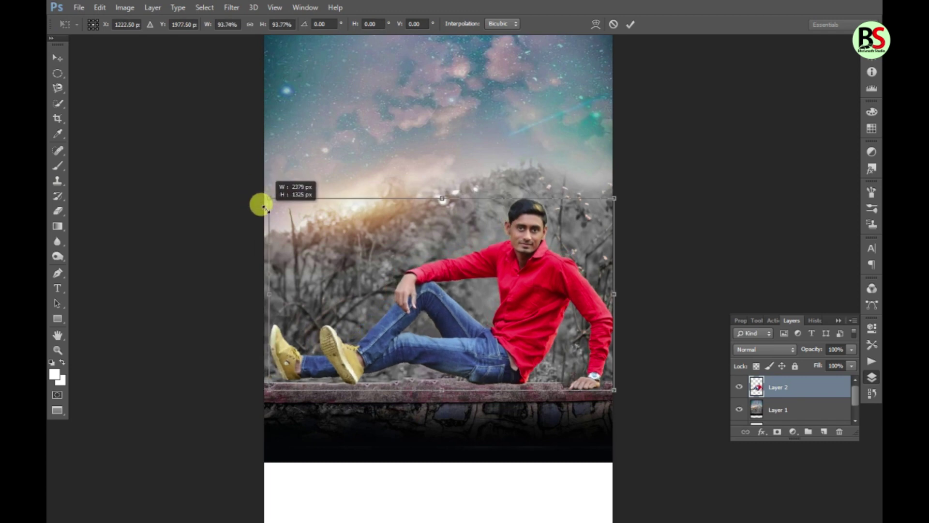
pyautogui.press('Return')
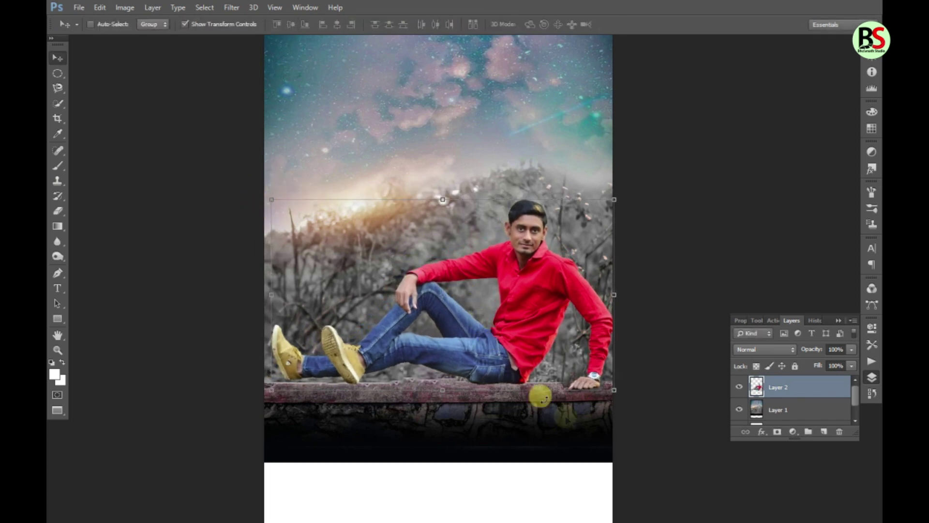
# Rotate the man about -1° so he sits level on the ledge.
pyautogui.click(651, 433)
pyautogui.moveTo(653, 433); pyautogui.dragTo(652, 428)
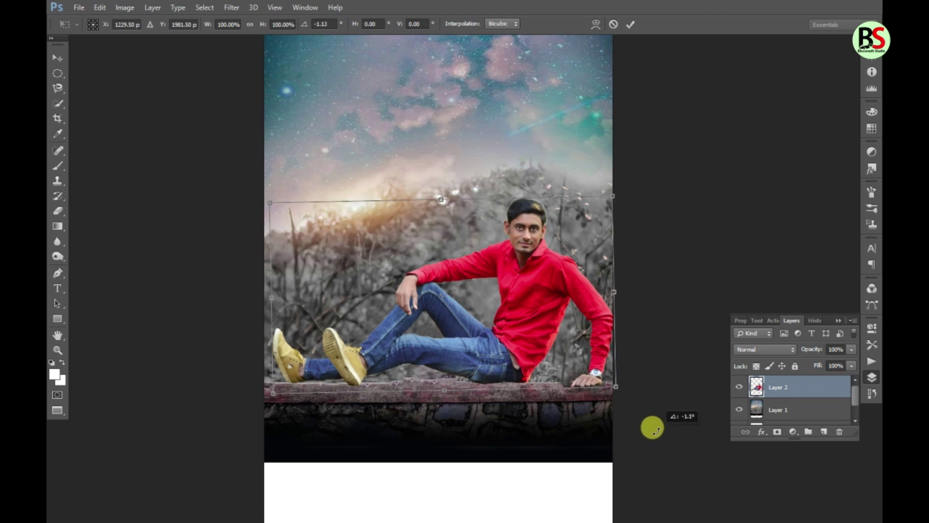
pyautogui.press('Return')
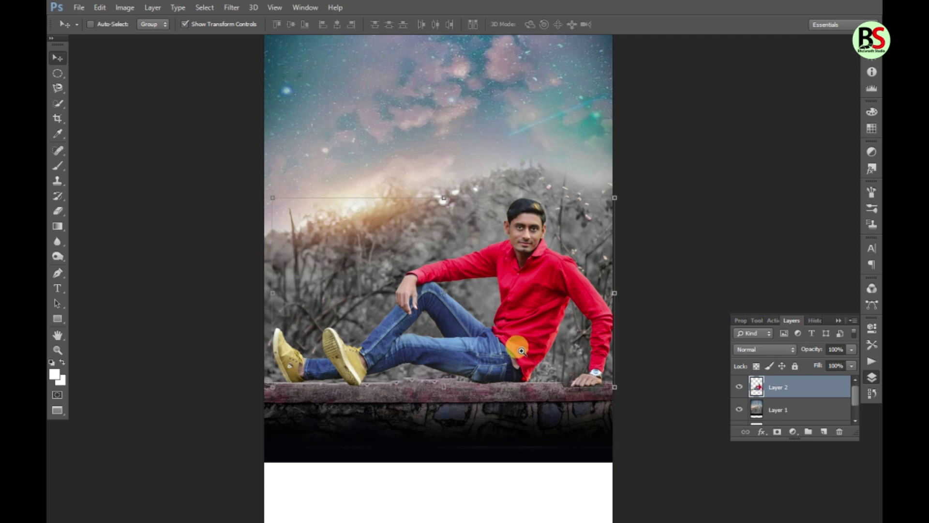
pyautogui.scroll(1, 521, 353)
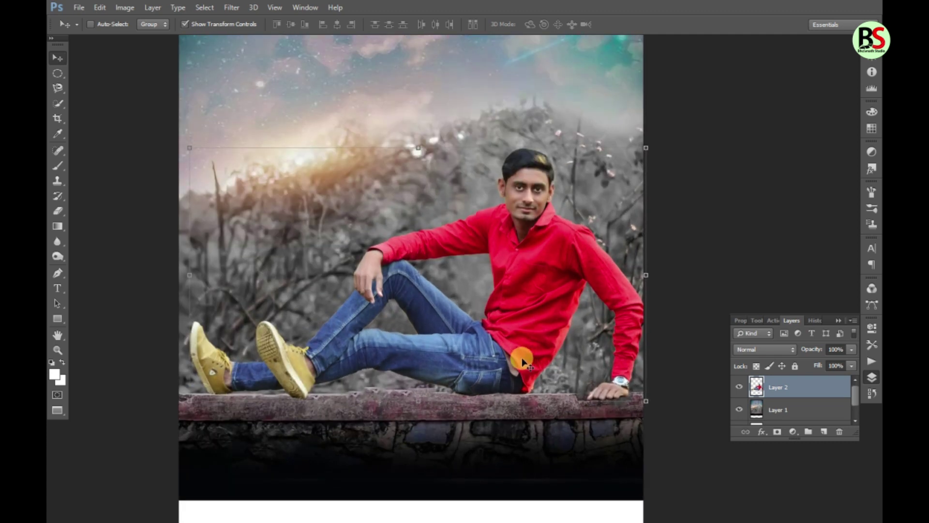
pyautogui.scroll(-1, 544, 369)
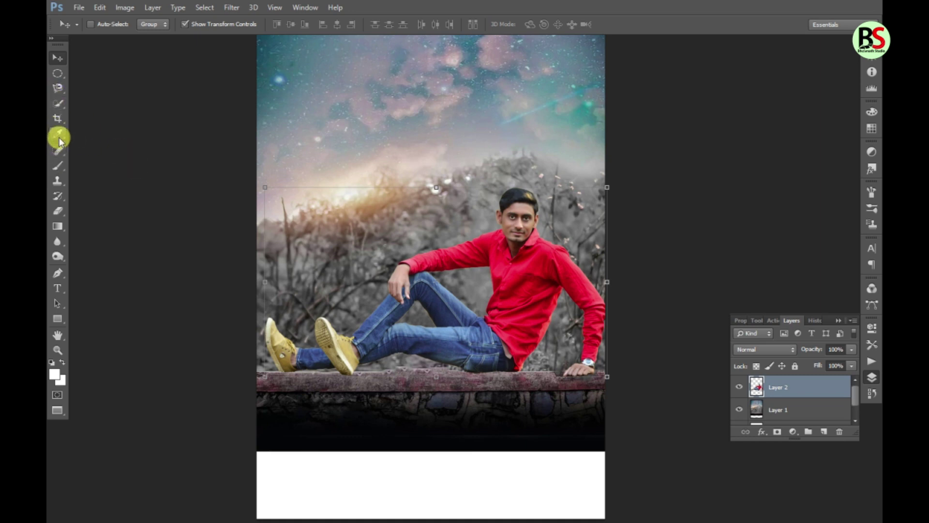
# Softly erase the man's layer along the wall ledge with a size-250 eraser at 21% opacity.
pyautogui.press('e')
pyautogui.press(']')
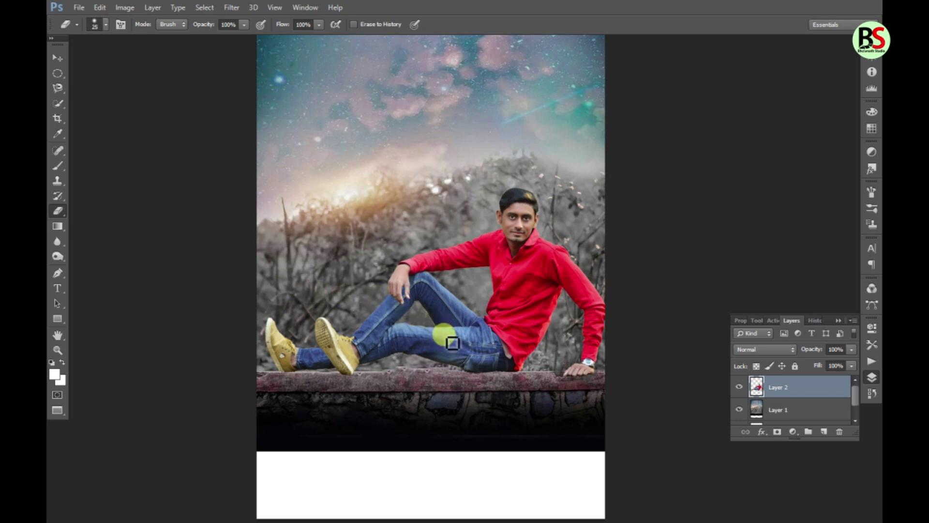
pyautogui.press(']')
pyautogui.press(']')
pyautogui.press(']')
pyautogui.click(244, 24)
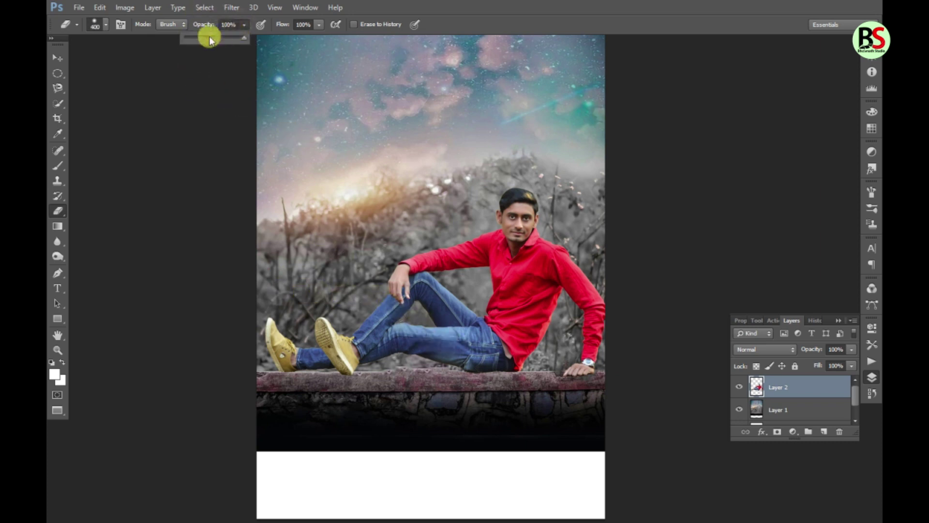
pyautogui.press('[')
pyautogui.press('[')
pyautogui.moveTo(448, 424)
pyautogui.mouseDown()
pyautogui.moveTo(439, 370)
pyautogui.moveTo(508, 369)
pyautogui.moveTo(454, 375)
pyautogui.mouseUp()
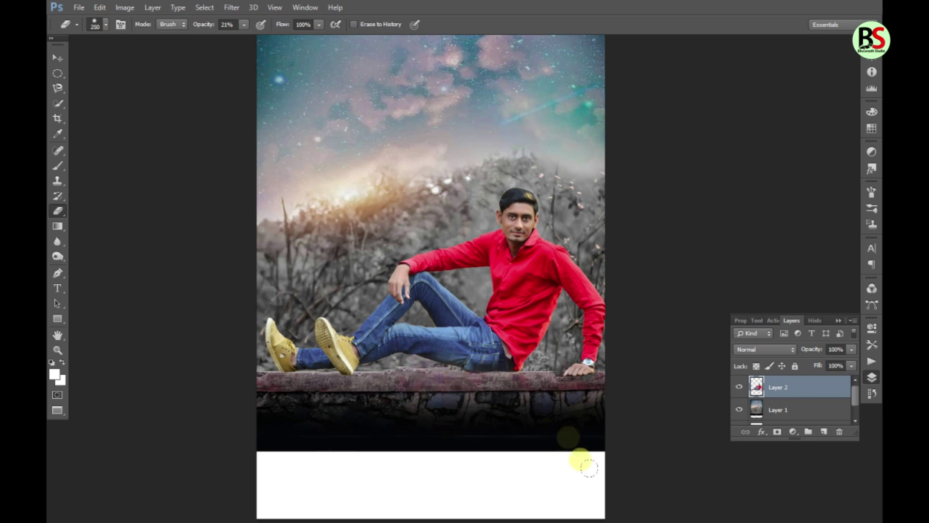
pyautogui.moveTo(334, 374); pyautogui.dragTo(268, 370)
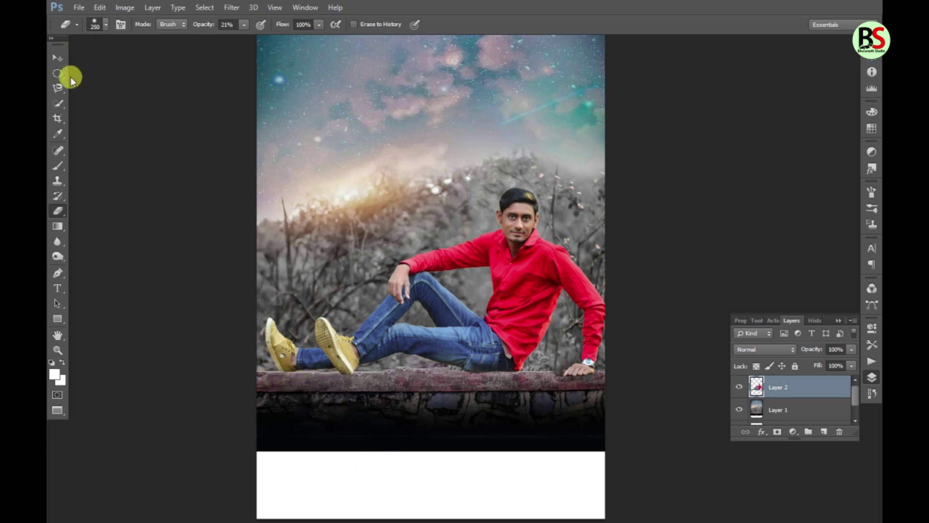
pyautogui.click(63, 62)
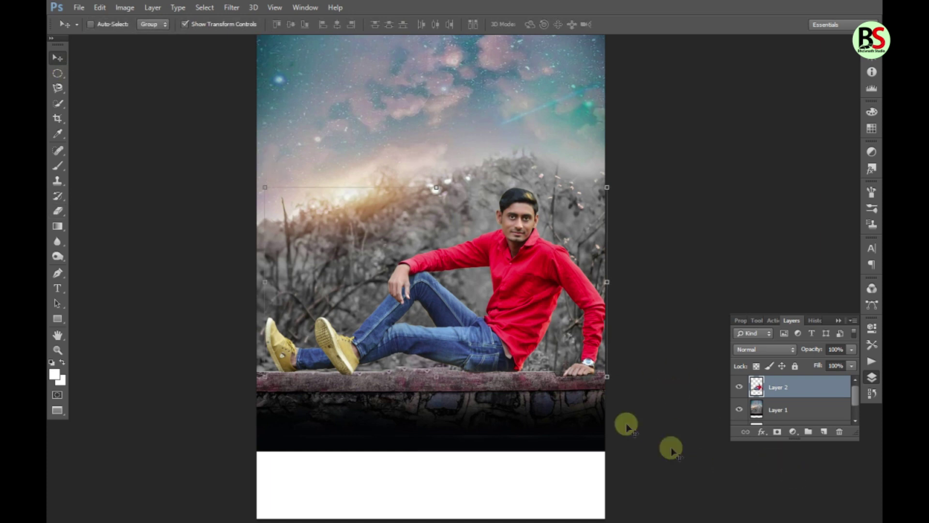
# Add a new empty layer and set the foreground colour to black (000000).
pyautogui.keyDown('ctrl'); pyautogui.click(532, 375); pyautogui.keyUp('ctrl')
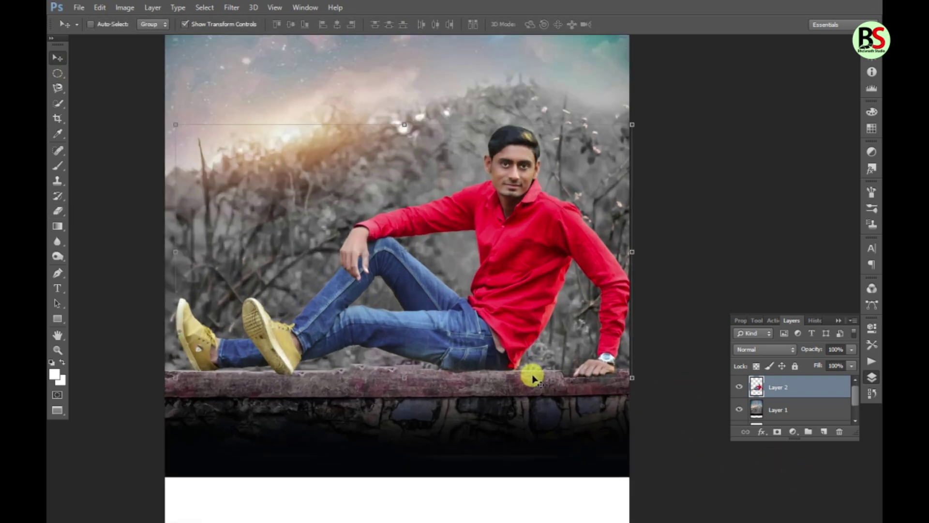
pyautogui.click(824, 432)
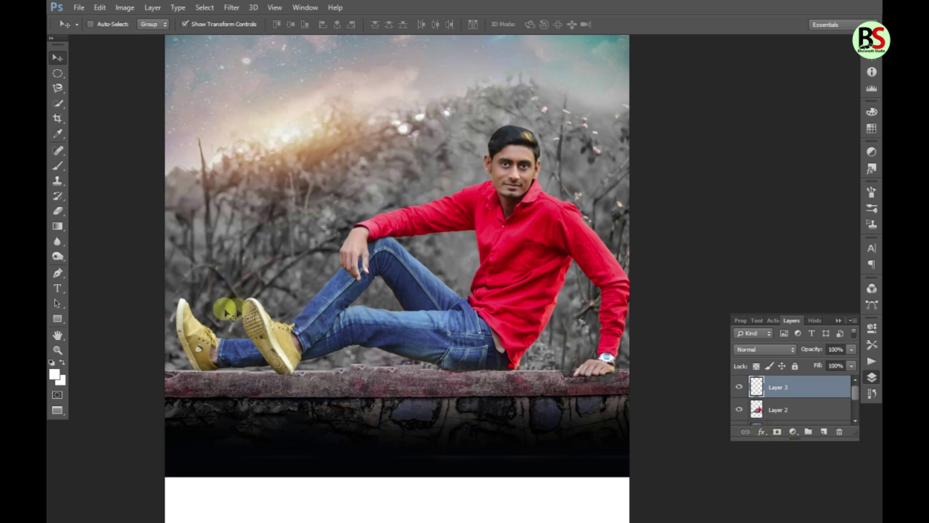
pyautogui.click(57, 373)
pyautogui.write('000000')
pyautogui.press('Return')
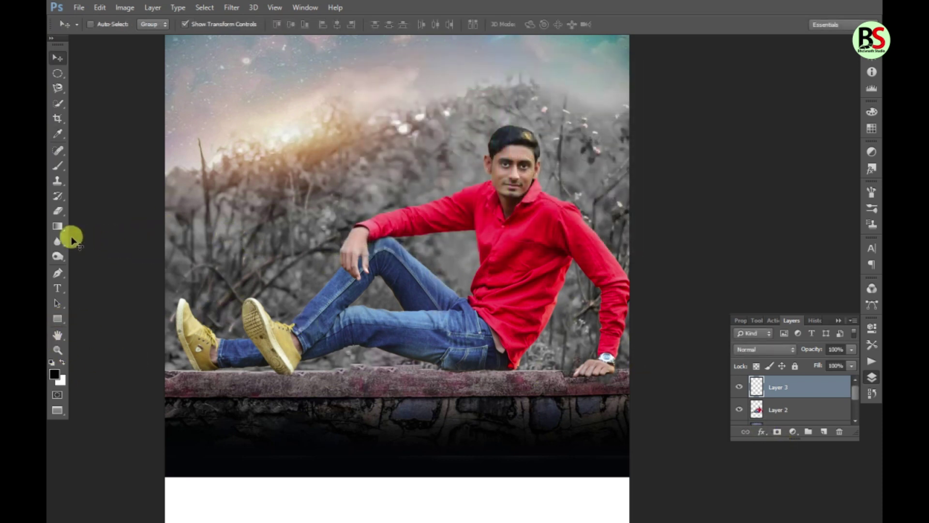
# Paint a wide black stroke with a size-175 brush along the ledge under the legs.
pyautogui.click(58, 172)
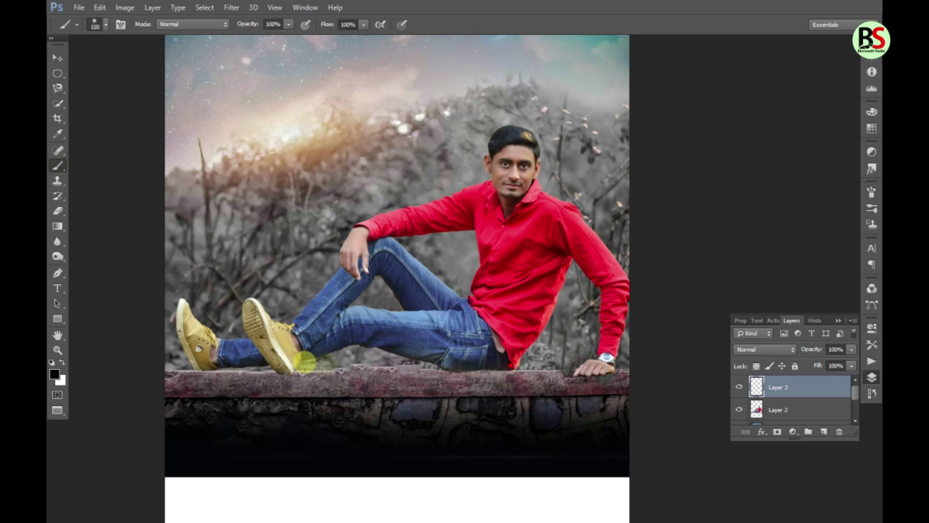
pyautogui.press(']')
pyautogui.press(']')
pyautogui.press(']')
pyautogui.moveTo(179, 357)
pyautogui.mouseDown()
pyautogui.moveTo(597, 361)
pyautogui.moveTo(570, 369)
pyautogui.moveTo(555, 361)
pyautogui.mouseUp()
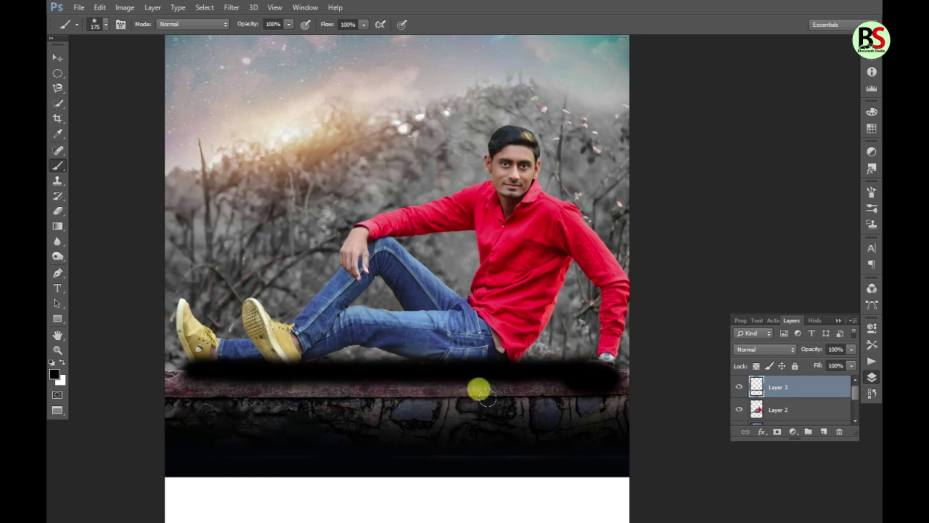
# Apply a Gaussian Blur with radius 44.2 to the black shadow layer.
pyautogui.press('v')
pyautogui.click(232, 8)
pyautogui.moveTo(238, 147)
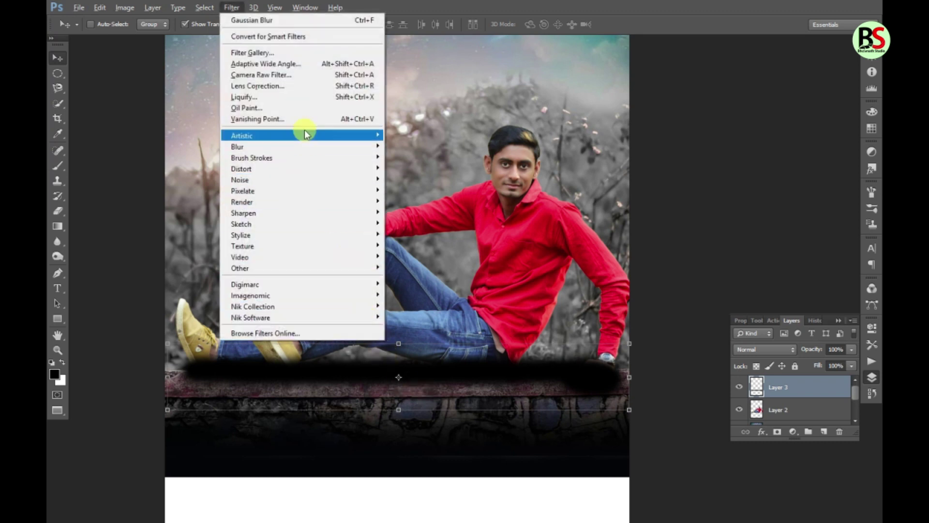
pyautogui.click(431, 228)
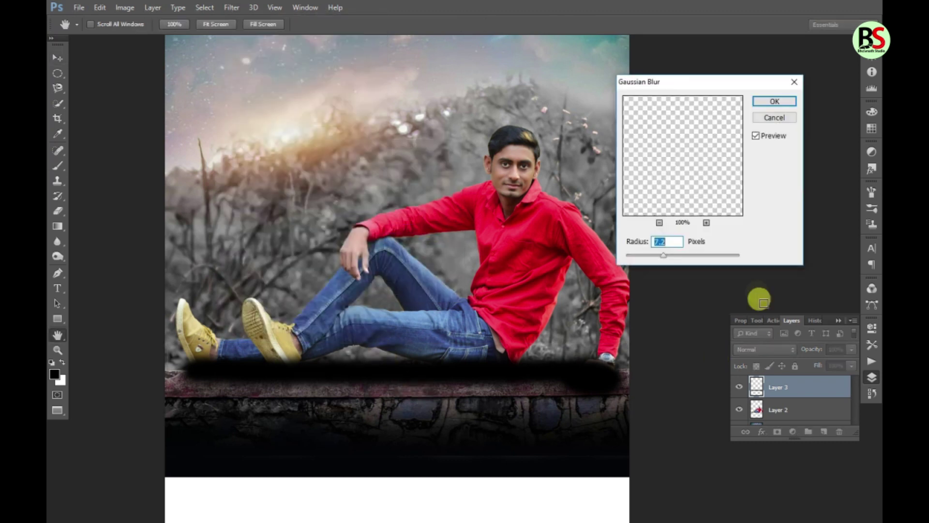
pyautogui.moveTo(683, 260)
pyautogui.mouseDown()
pyautogui.moveTo(670, 261)
pyautogui.moveTo(679, 259)
pyautogui.mouseUp()
pyautogui.press('Return')
# Move the shadow layer below the man's layer and set its opacity to about 65%.
pyautogui.press('v')
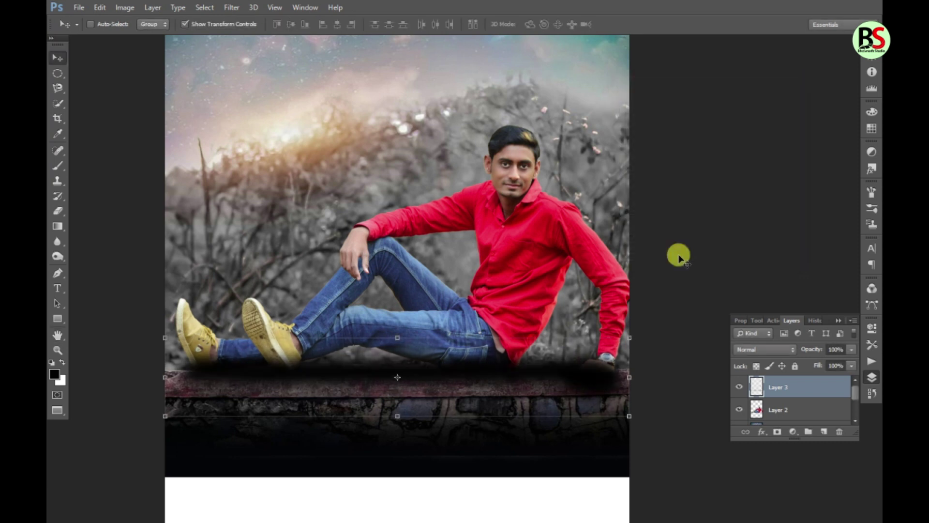
pyautogui.hotkey('ctrl', '[')
pyautogui.click(850, 349)
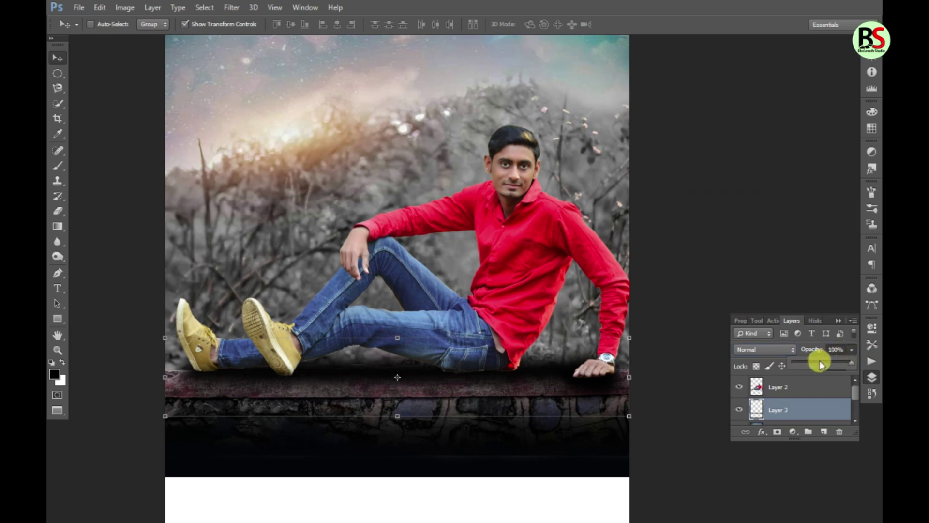
pyautogui.moveTo(818, 361); pyautogui.dragTo(816, 361)
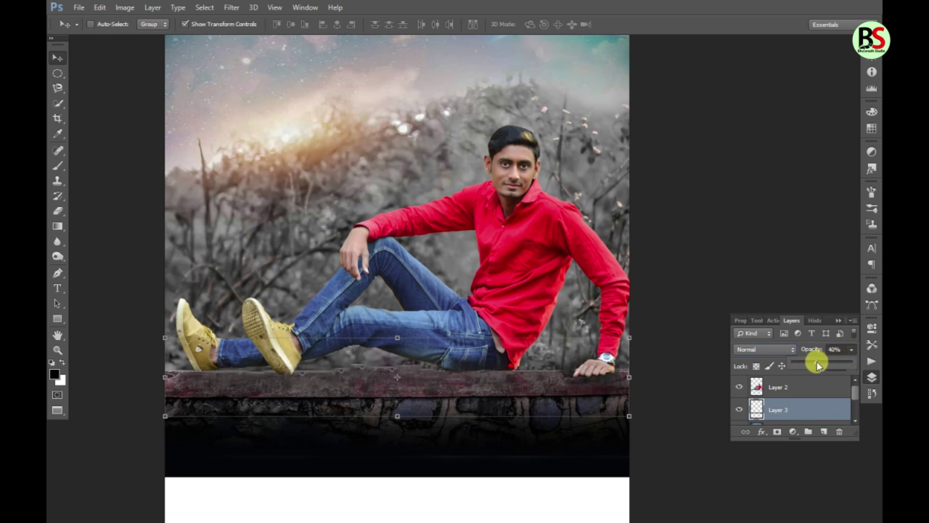
pyautogui.moveTo(818, 362); pyautogui.dragTo(823, 361)
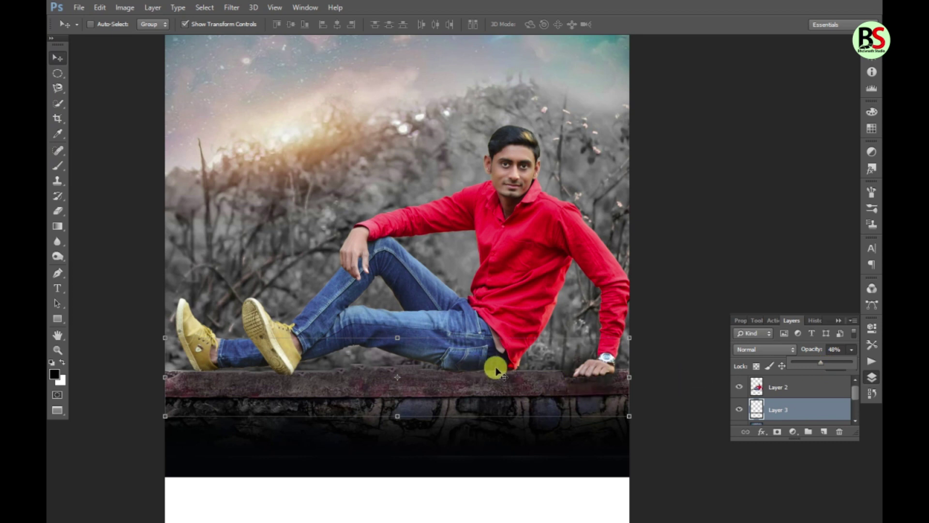
pyautogui.moveTo(827, 362); pyautogui.dragTo(829, 362)
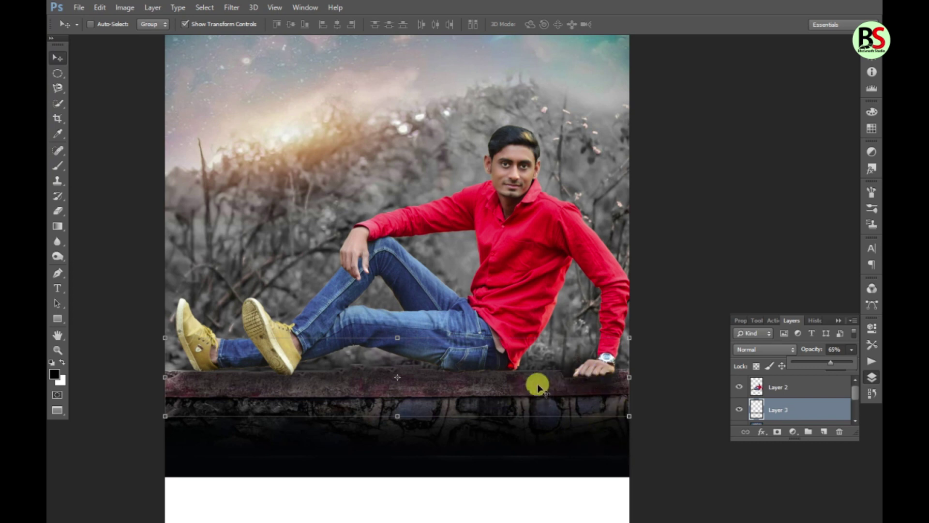
pyautogui.click(538, 383)
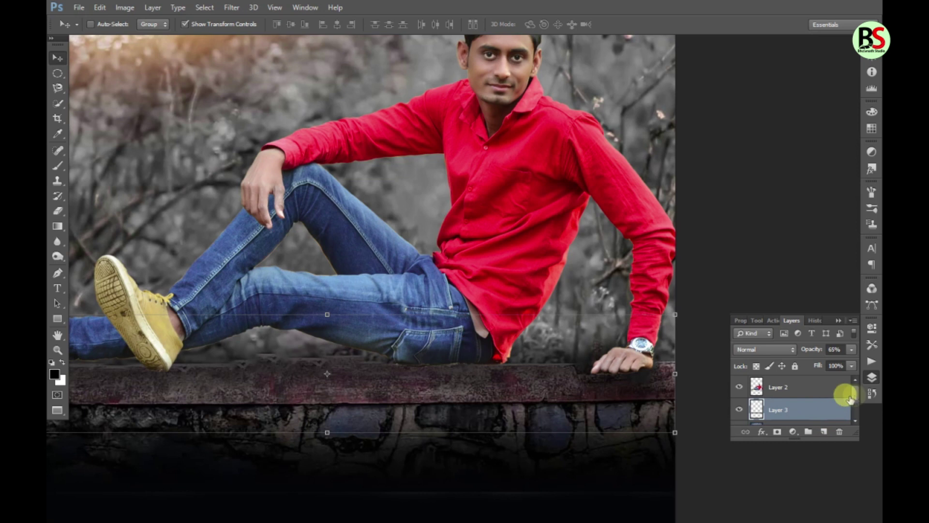
# On the man's layer, lightly erase along the wall edge beside his hand with a smaller eraser.
pyautogui.scroll(-1, 854, 399)
pyautogui.click(821, 404)
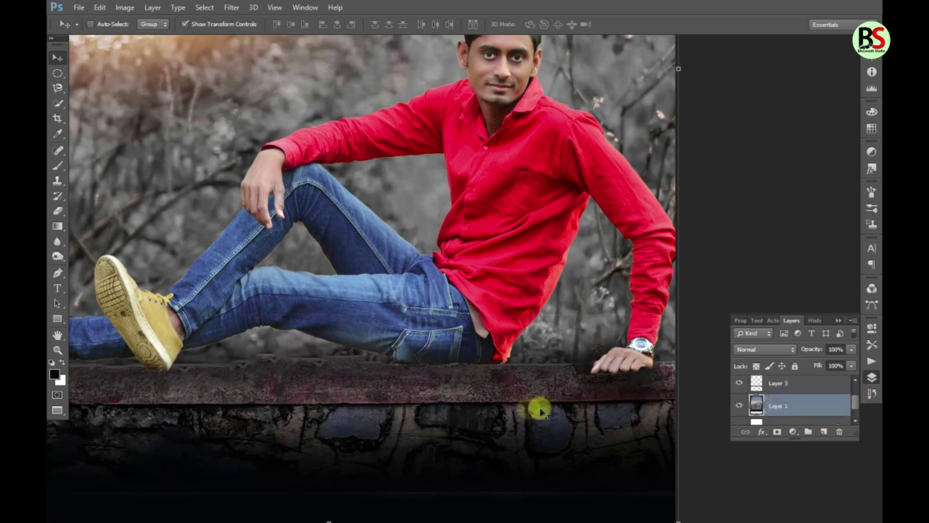
pyautogui.press('s')
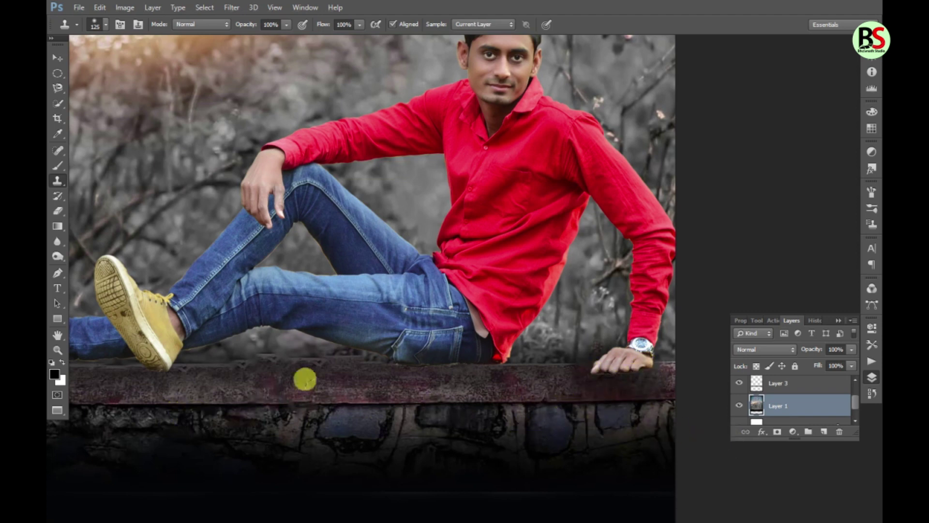
pyautogui.press('e')
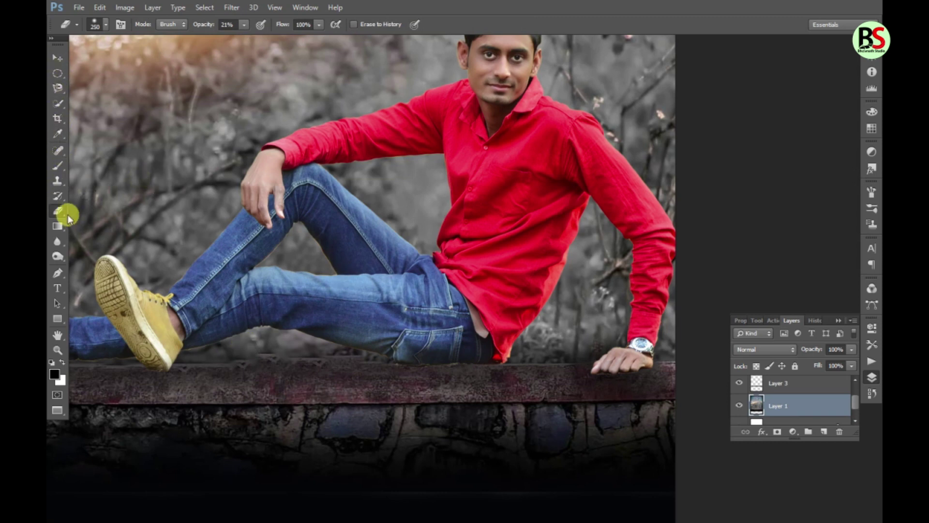
pyautogui.scroll(-1, 854, 407)
pyautogui.scroll(2, 855, 400)
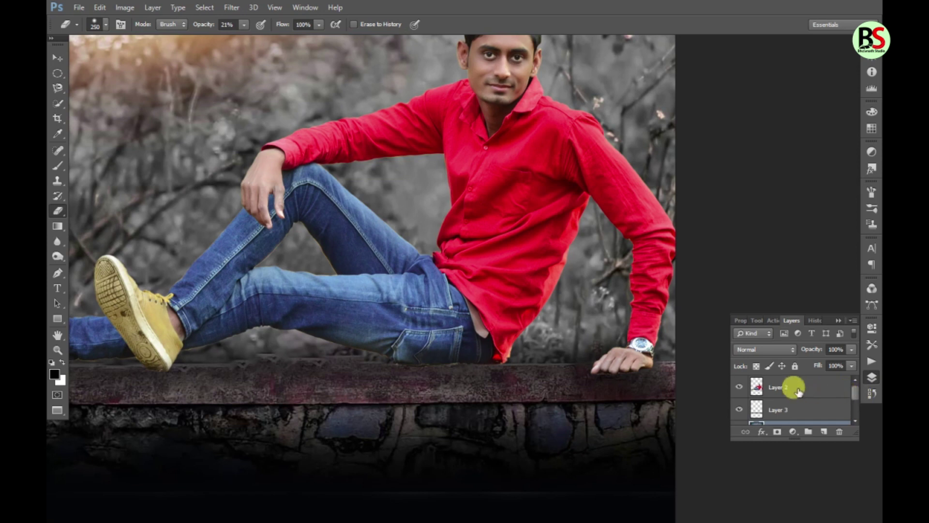
pyautogui.click(798, 391)
pyautogui.press('[')
pyautogui.press('[')
pyautogui.press('[')
pyautogui.press('[')
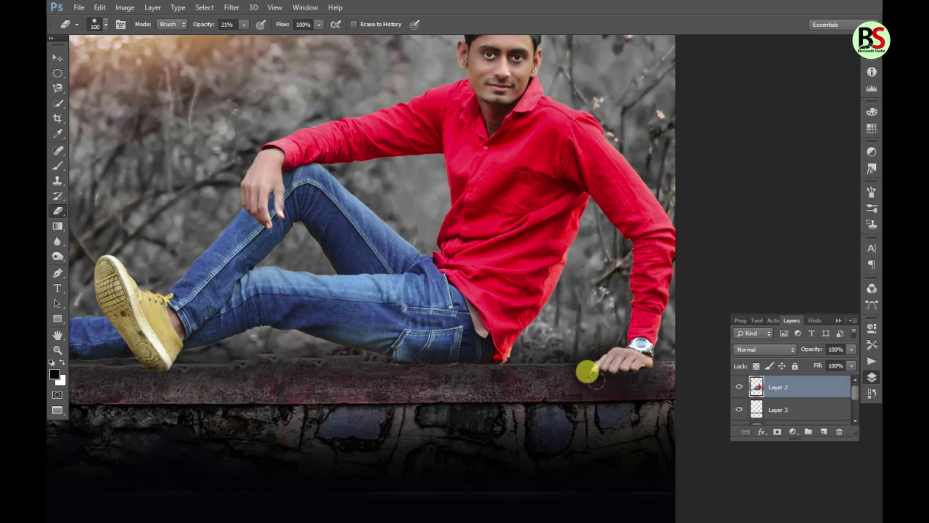
pyautogui.moveTo(587, 371)
pyautogui.mouseDown()
pyautogui.moveTo(638, 362)
pyautogui.moveTo(580, 376)
pyautogui.mouseUp()
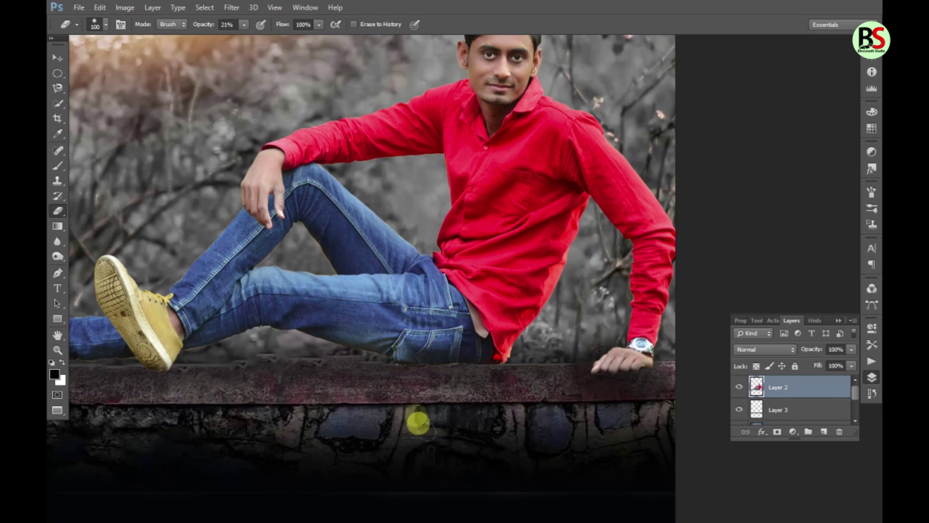
pyautogui.hotkey('ctrl', '-')
pyautogui.hotkey('ctrl', '-')
pyautogui.press('v')
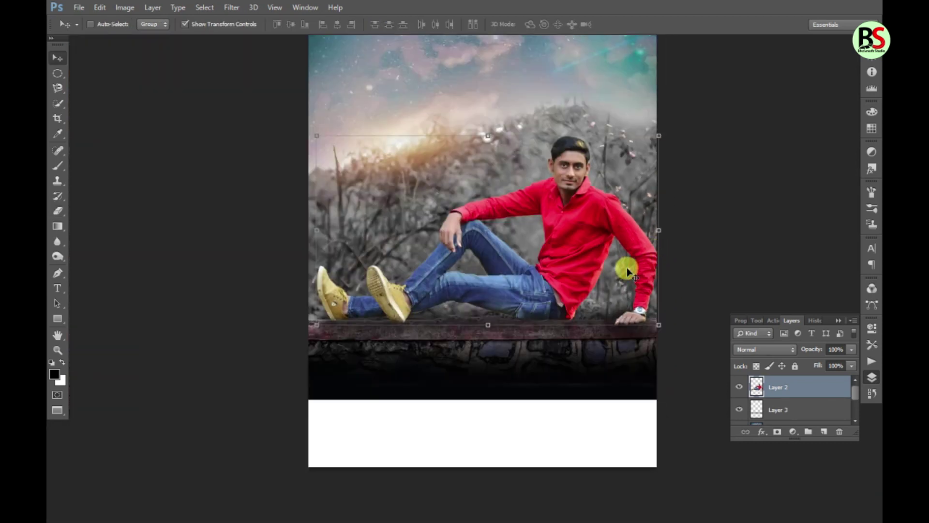
# Compare the wall overlay layer on and off, then lower its opacity to about 46%.
pyautogui.click(738, 411)
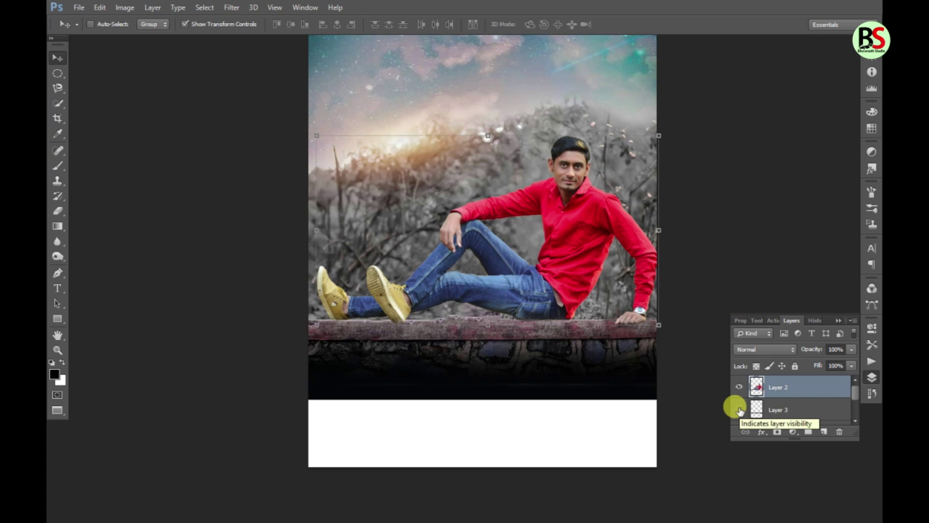
pyautogui.click(739, 410)
pyautogui.click(739, 410)
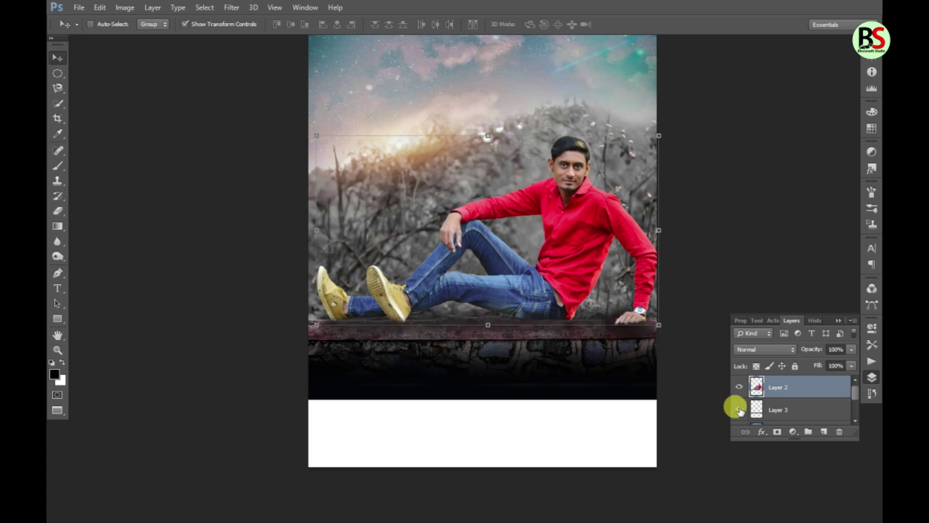
pyautogui.click(791, 409)
pyautogui.moveTo(822, 364); pyautogui.dragTo(820, 364)
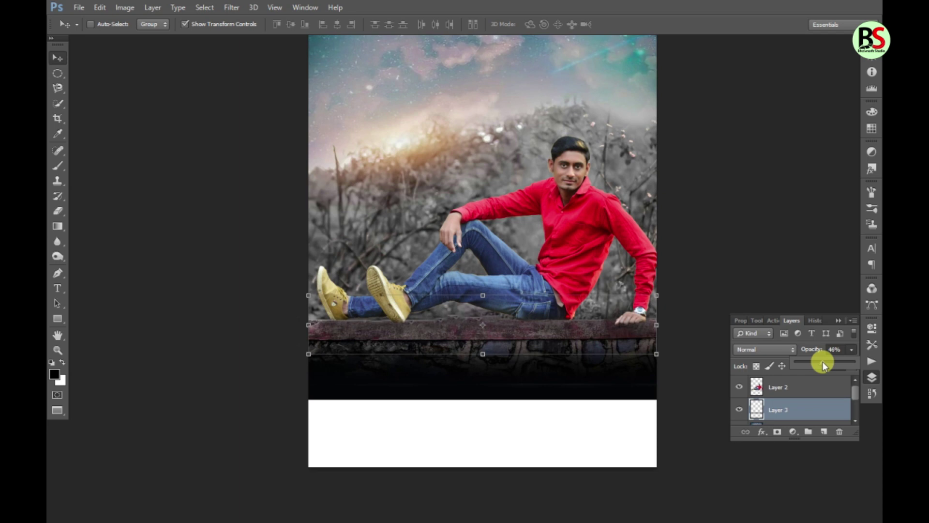
# Select the man's cut-out Layer 2 from the canvas layer list and bring up the Open dialog.
pyautogui.hotkey('ctrl', '-')
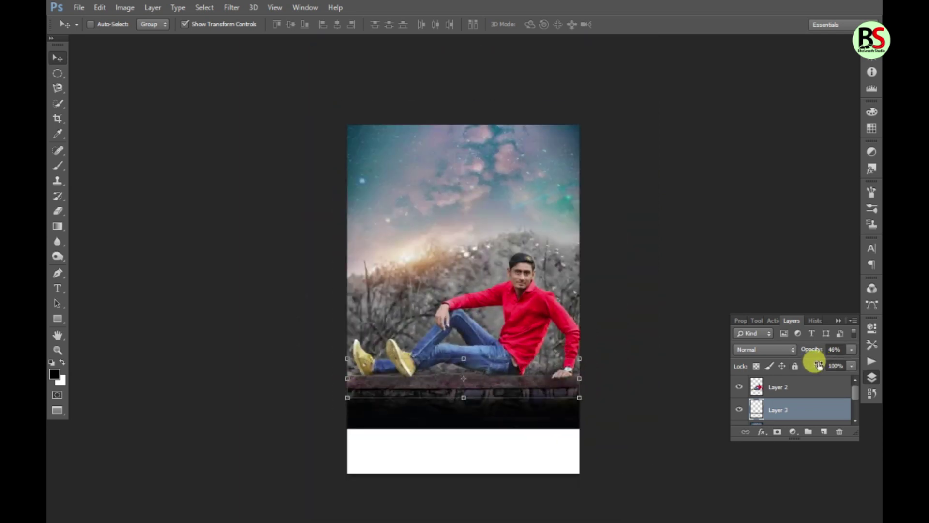
pyautogui.click(509, 279)
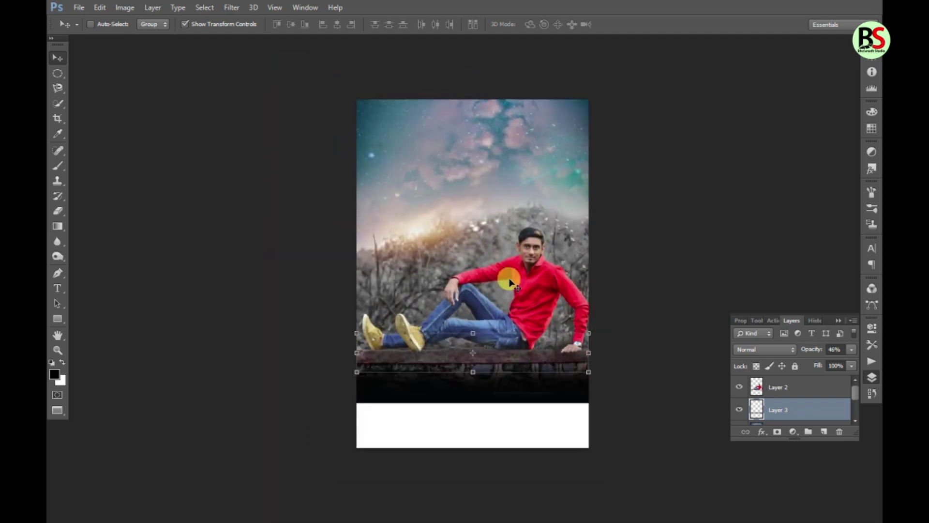
pyautogui.rightClick(556, 277)
pyautogui.click(588, 283)
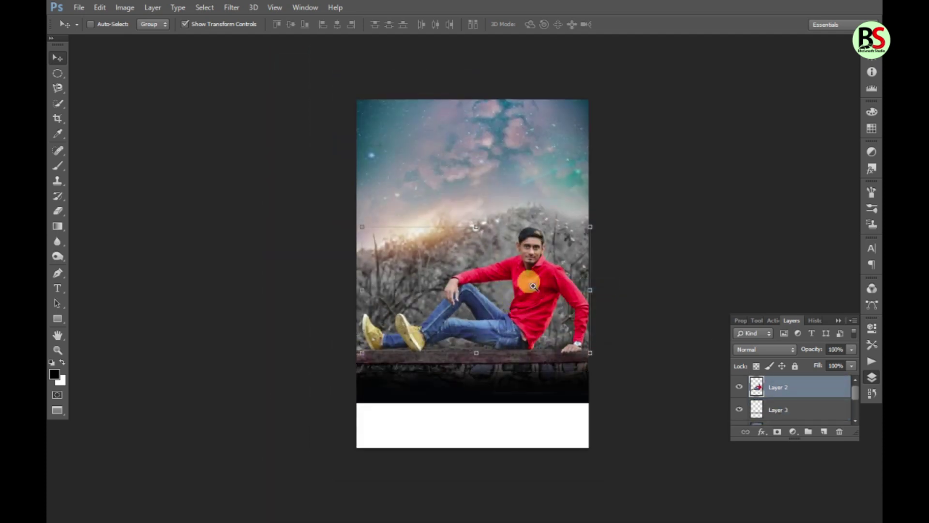
pyautogui.click(533, 286)
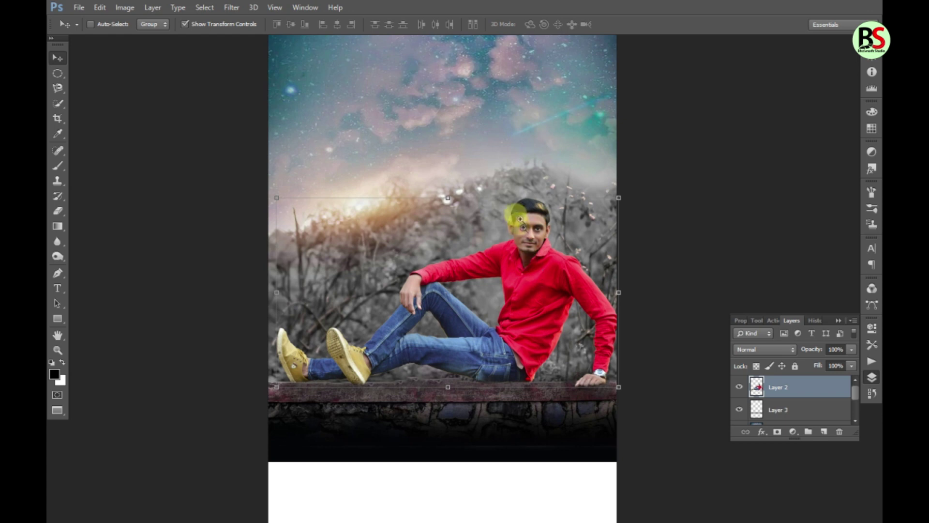
pyautogui.scroll(1, 525, 223)
pyautogui.scroll(-1, 568, 277)
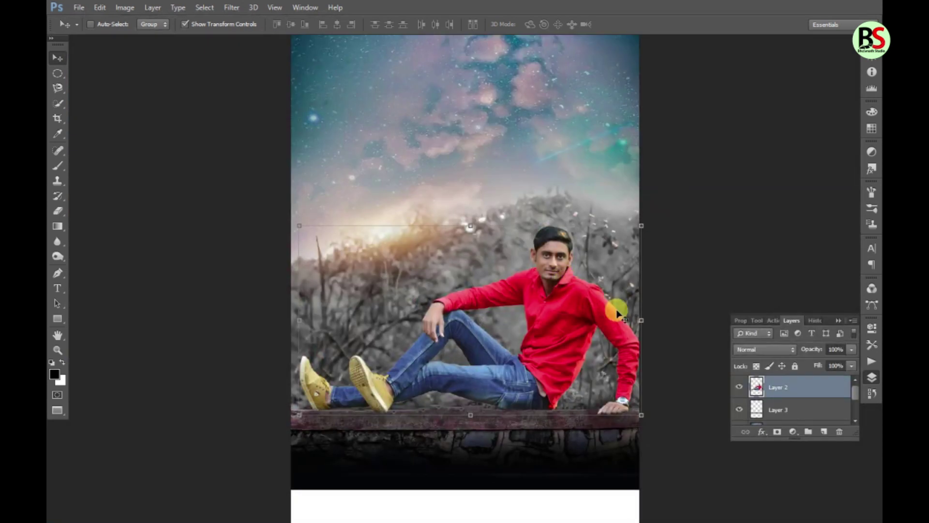
pyautogui.hotkey('ctrl', 'o')
# Open the hair image 'index' and zoom in on the hair.
pyautogui.click(432, 94)
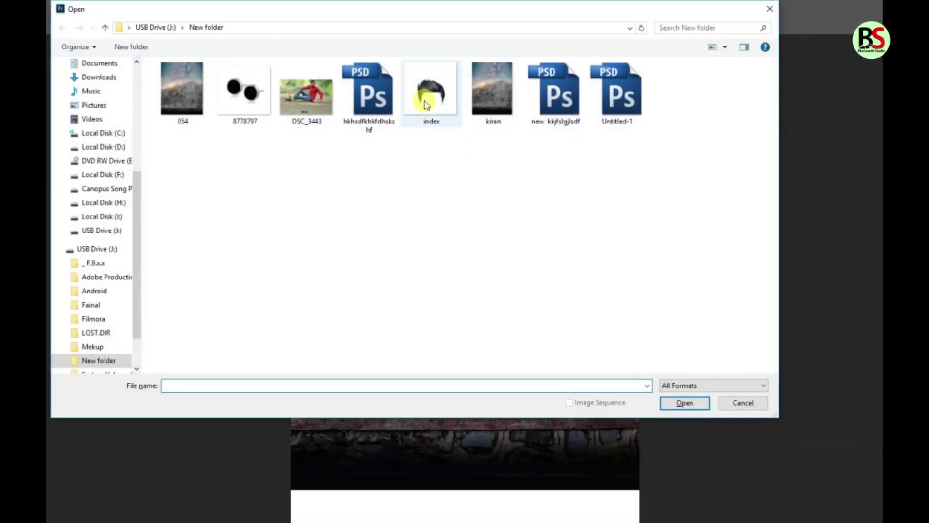
pyautogui.doubleClick(428, 99)
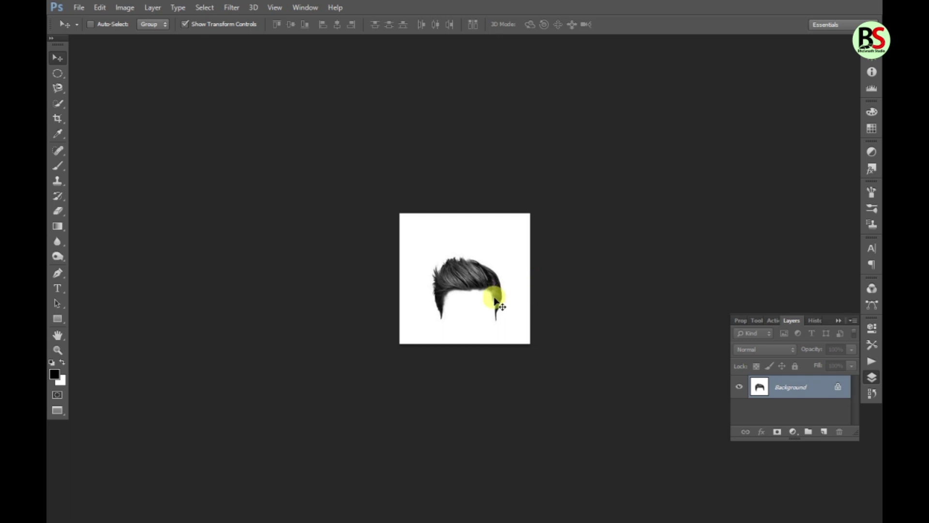
pyautogui.keyDown('ctrl'); pyautogui.click(448, 268); pyautogui.keyUp('ctrl')
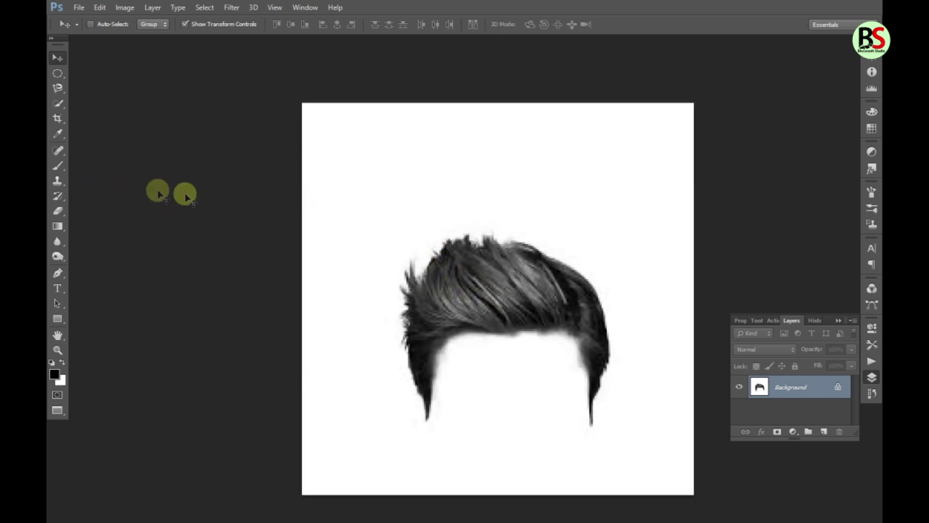
# Quick-select the hair, contract the selection by 1 px and copy it to its own layer.
pyautogui.click(59, 151)
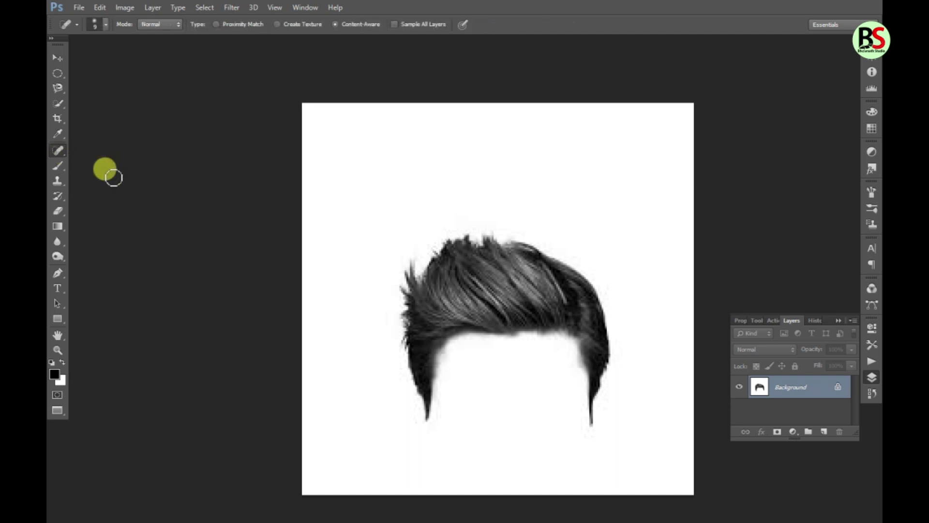
pyautogui.click(59, 104)
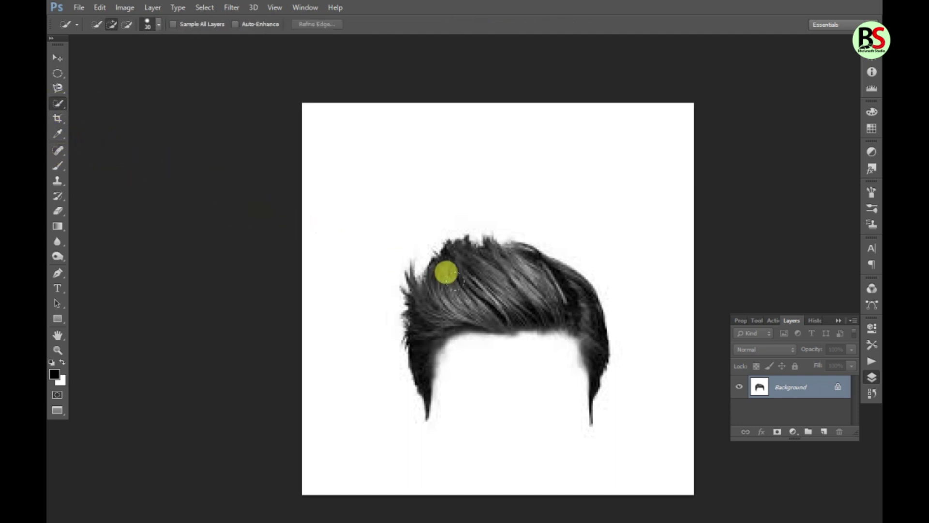
pyautogui.moveTo(423, 287)
pyautogui.mouseDown()
pyautogui.moveTo(444, 269)
pyautogui.moveTo(492, 257)
pyautogui.moveTo(530, 274)
pyautogui.moveTo(471, 259)
pyautogui.moveTo(428, 290)
pyautogui.mouseUp()
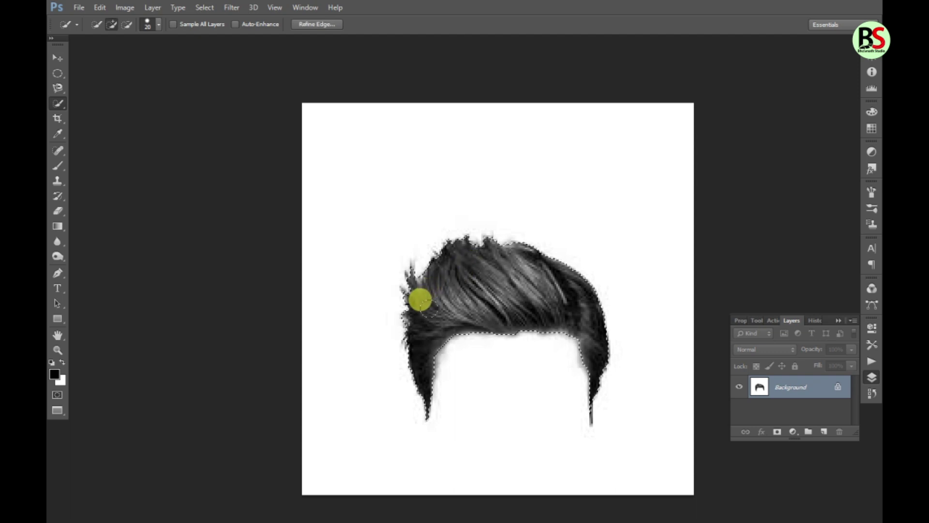
pyautogui.moveTo(217, 147)
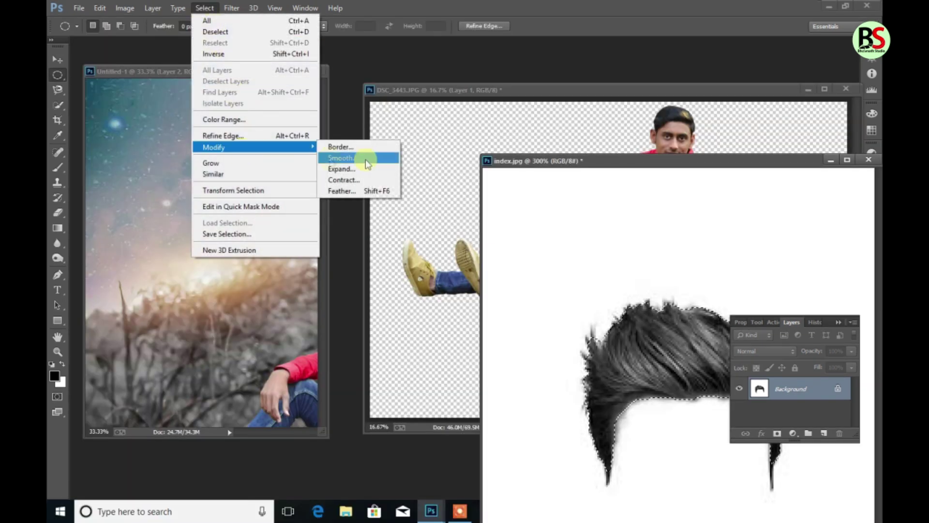
pyautogui.click(369, 183)
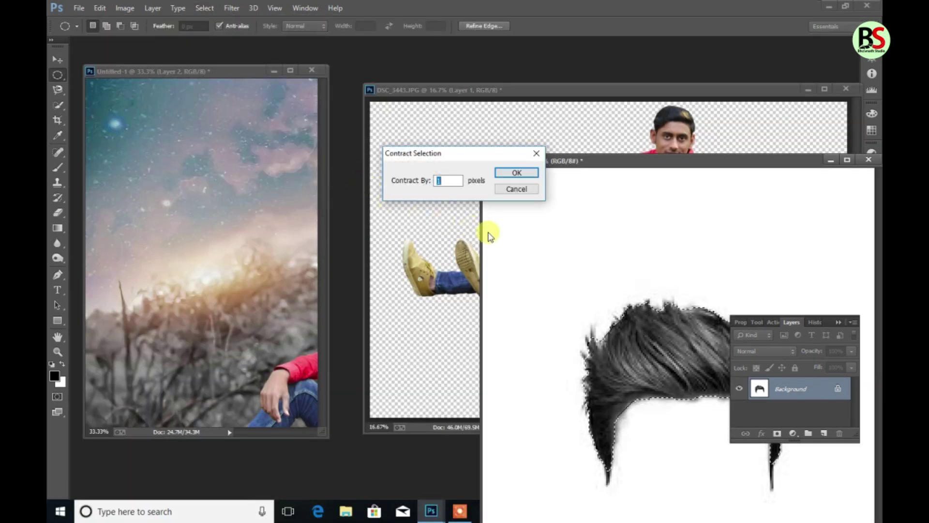
pyautogui.press('Return')
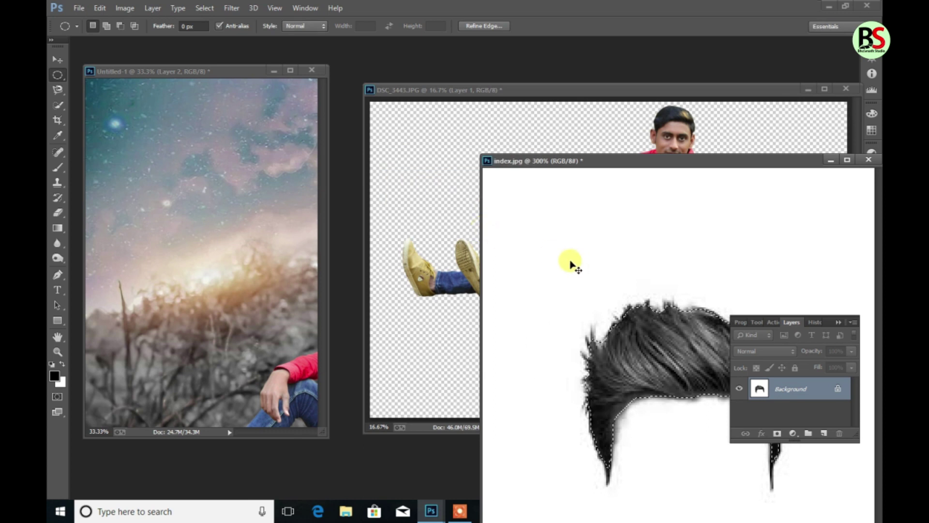
pyautogui.hotkey('ctrl', 'j')
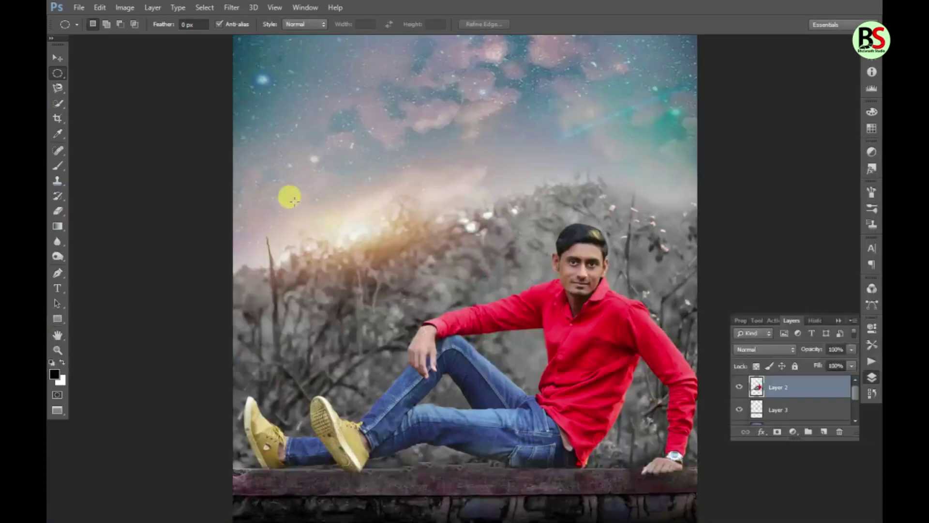
# Drag the hair into the composite and enlarge it to cover the man's head.
pyautogui.hotkey('ctrl', '+')
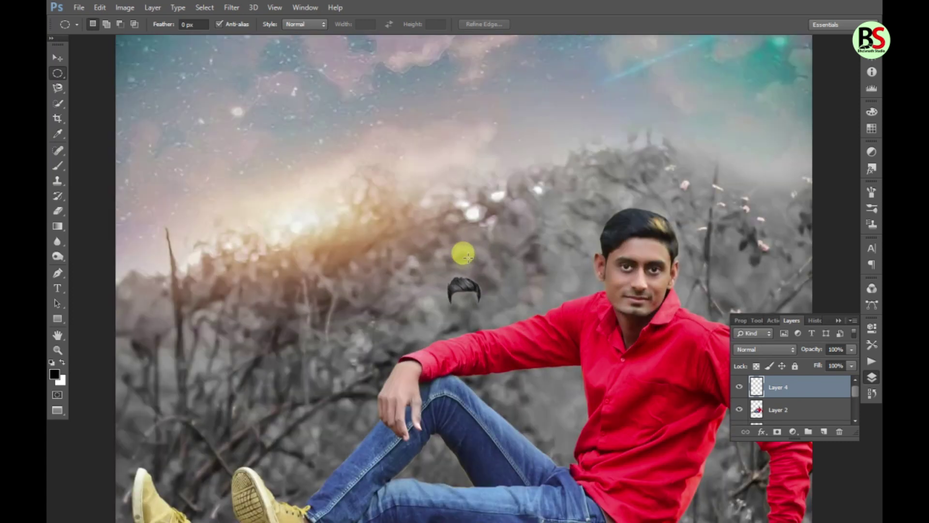
pyautogui.press('v')
pyautogui.moveTo(466, 286); pyautogui.dragTo(643, 221)
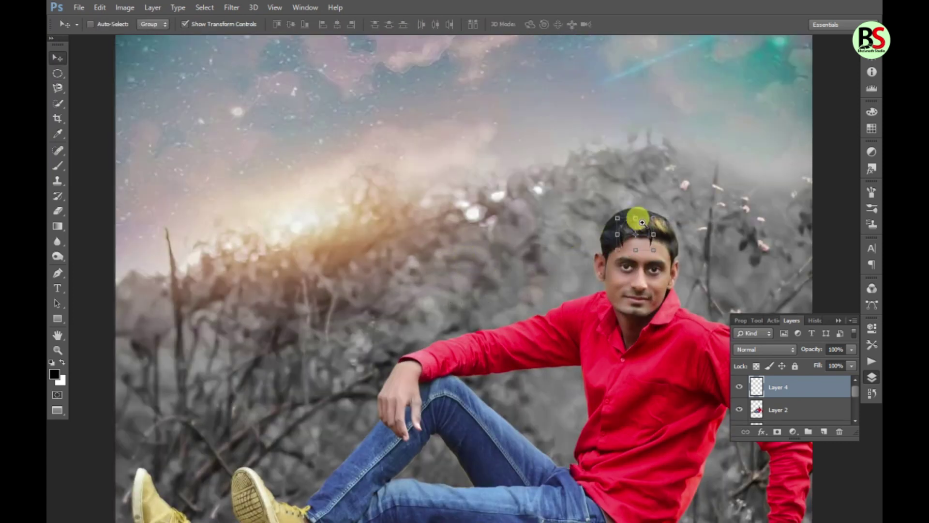
pyautogui.scroll(1, 643, 223)
pyautogui.moveTo(675, 280)
pyautogui.mouseDown()
pyautogui.moveTo(521, 231)
pyautogui.moveTo(518, 245)
pyautogui.moveTo(561, 272)
pyautogui.mouseUp()
pyautogui.moveTo(475, 195); pyautogui.dragTo(531, 196)
pyautogui.press('Return')
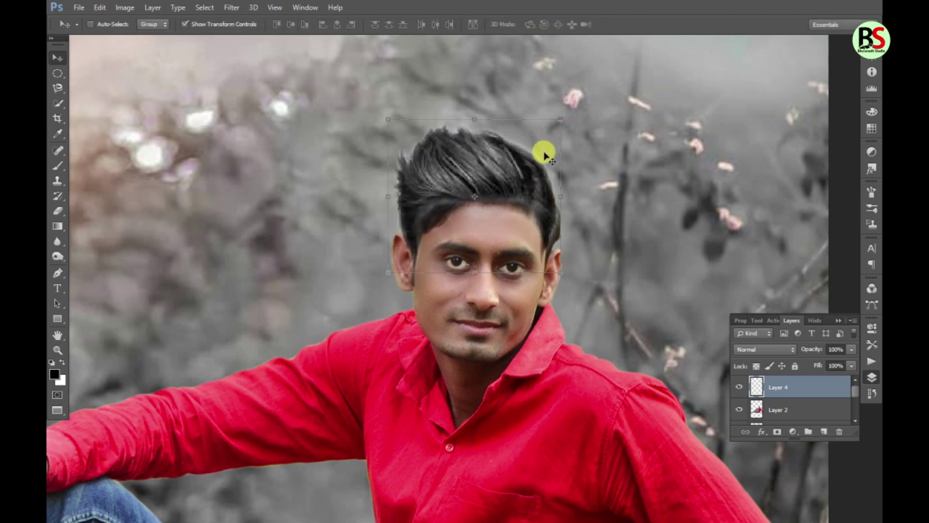
pyautogui.moveTo(523, 159); pyautogui.dragTo(529, 160)
# Tilt the hair clockwise, reposition it and enlarge it slightly to fit the hairline.
pyautogui.hotkey('ctrl', 't')
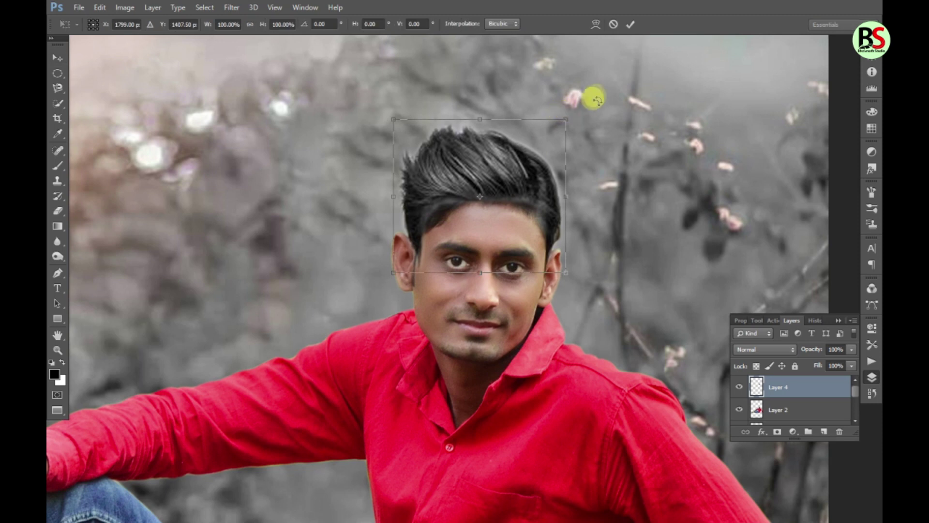
pyautogui.moveTo(591, 95); pyautogui.dragTo(609, 108)
pyautogui.press('Return')
pyautogui.moveTo(560, 197); pyautogui.dragTo(537, 199)
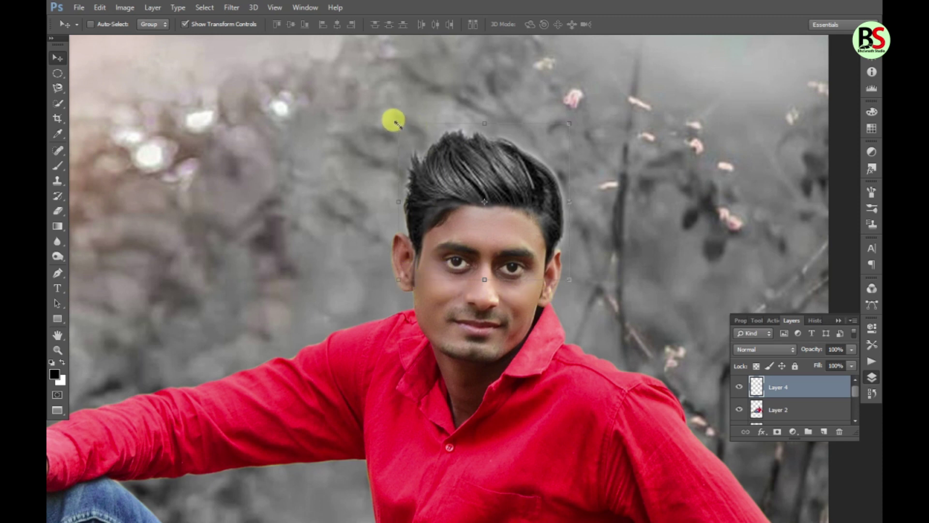
pyautogui.hotkey('ctrl', 't')
pyautogui.moveTo(395, 120); pyautogui.dragTo(387, 118)
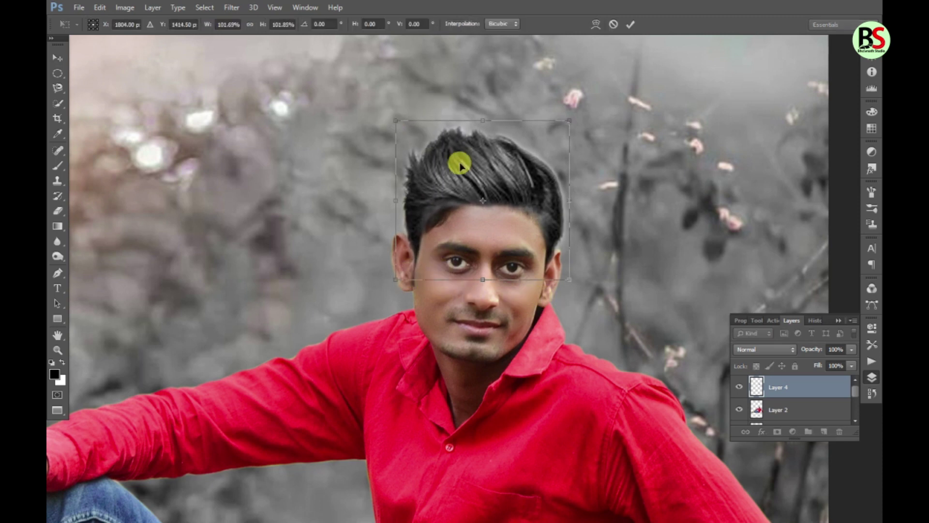
pyautogui.press('Return')
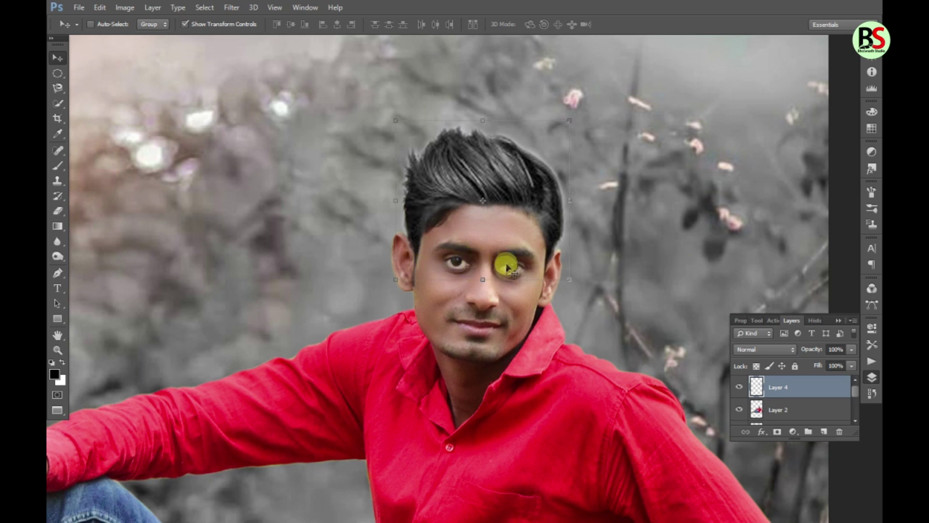
pyautogui.scroll(2, 444, 173)
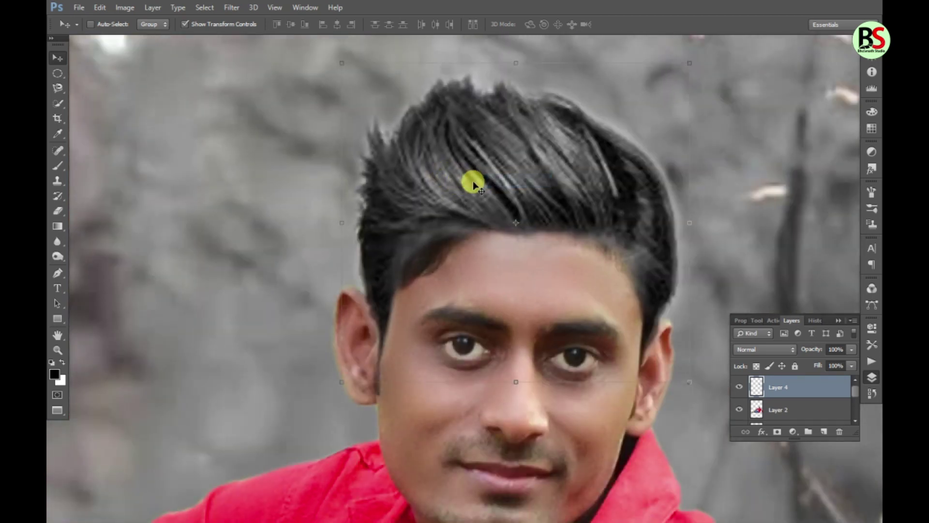
# Erase the hair's stray edges with a size-60 eraser at 21% opacity and move the hair up onto the head.
pyautogui.press('e')
pyautogui.press('[')
pyautogui.press('[')
pyautogui.press('[')
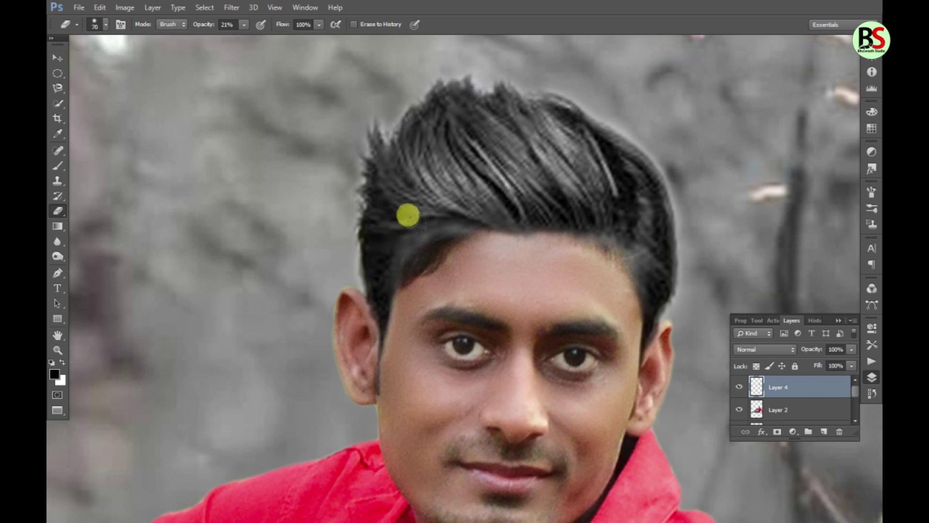
pyautogui.moveTo(397, 229)
pyautogui.mouseDown()
pyautogui.moveTo(432, 216)
pyautogui.moveTo(419, 228)
pyautogui.moveTo(480, 223)
pyautogui.moveTo(449, 223)
pyautogui.moveTo(403, 261)
pyautogui.moveTo(578, 260)
pyautogui.moveTo(572, 231)
pyautogui.moveTo(587, 296)
pyautogui.moveTo(545, 230)
pyautogui.moveTo(568, 238)
pyautogui.mouseUp()
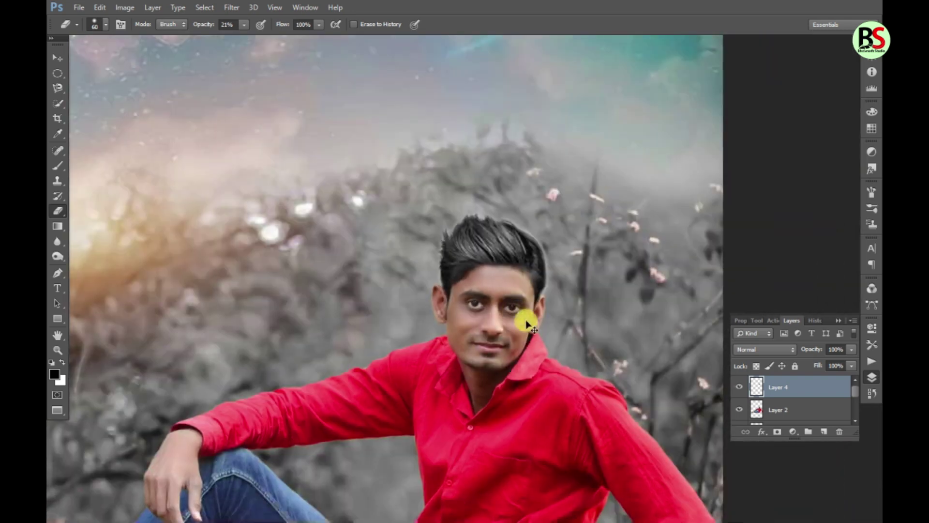
pyautogui.moveTo(526, 324); pyautogui.dragTo(490, 242)
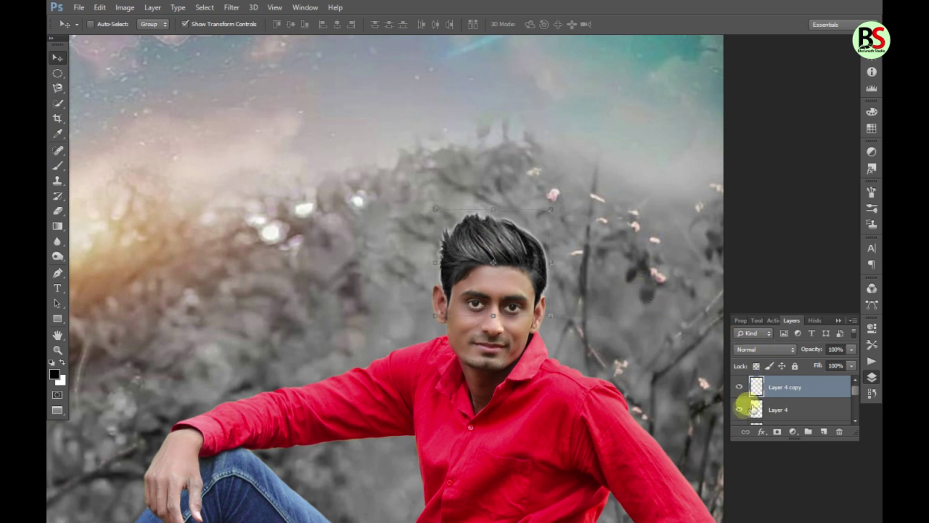
# Compare the duplicate hair layer on and off and set its blend mode to Multiply.
pyautogui.click(739, 387)
pyautogui.click(739, 409)
pyautogui.click(737, 388)
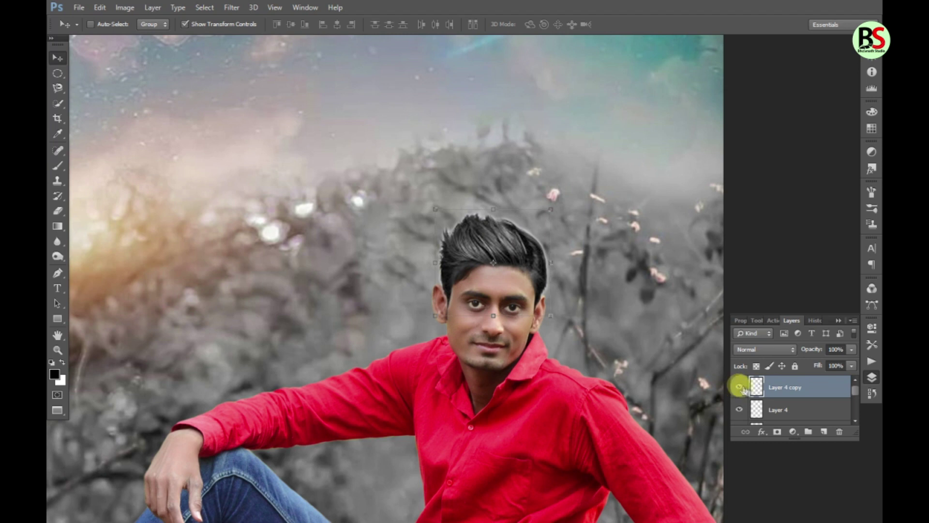
pyautogui.click(764, 348)
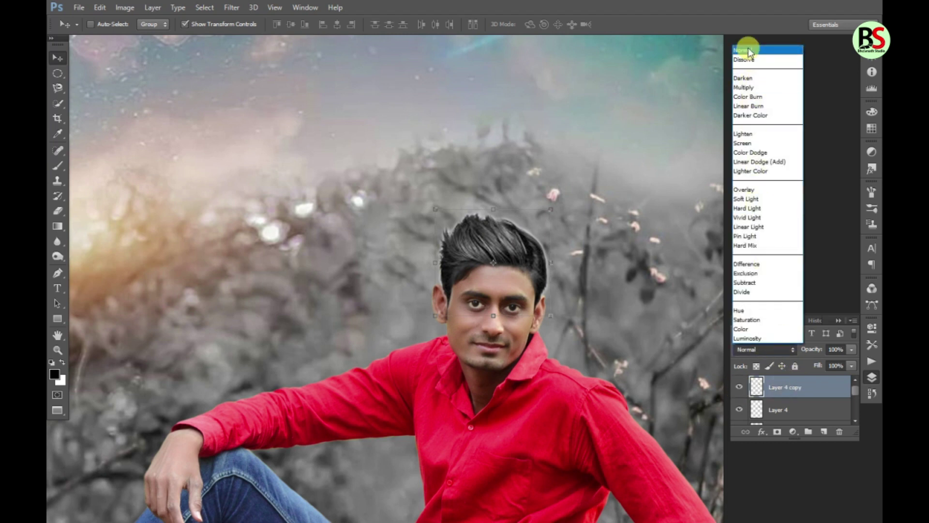
pyautogui.click(748, 51)
pyautogui.click(742, 352)
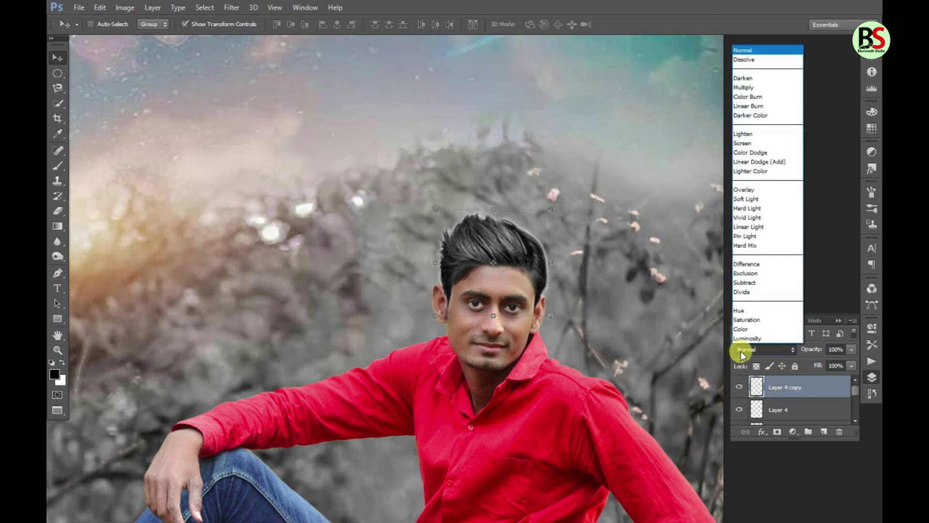
pyautogui.click(753, 50)
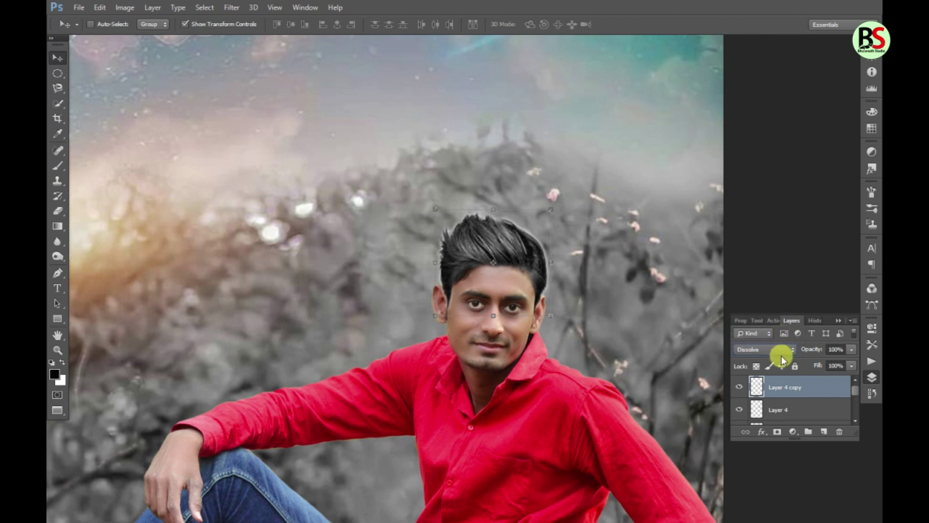
# Lower the duplicate hair layer's opacity to 62%.
pyautogui.scroll(-1, 781, 356)
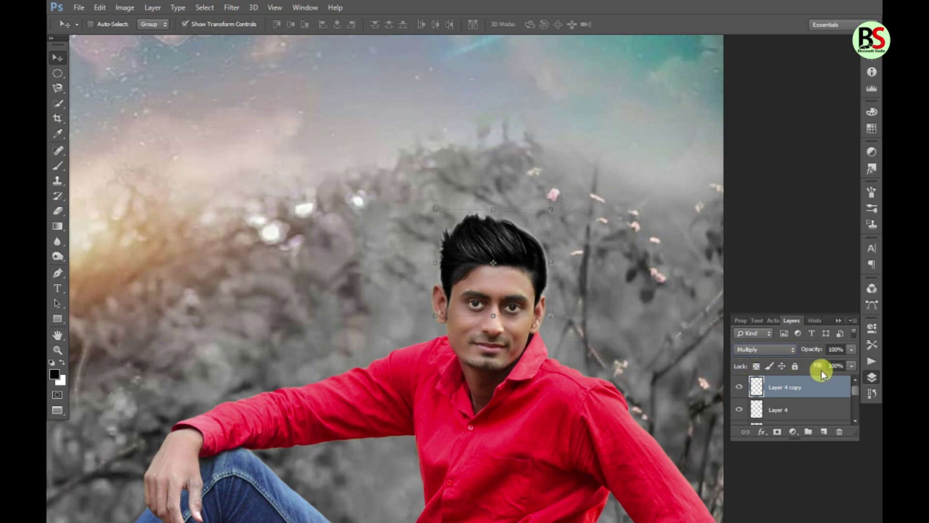
pyautogui.click(852, 350)
pyautogui.moveTo(837, 360); pyautogui.dragTo(838, 363)
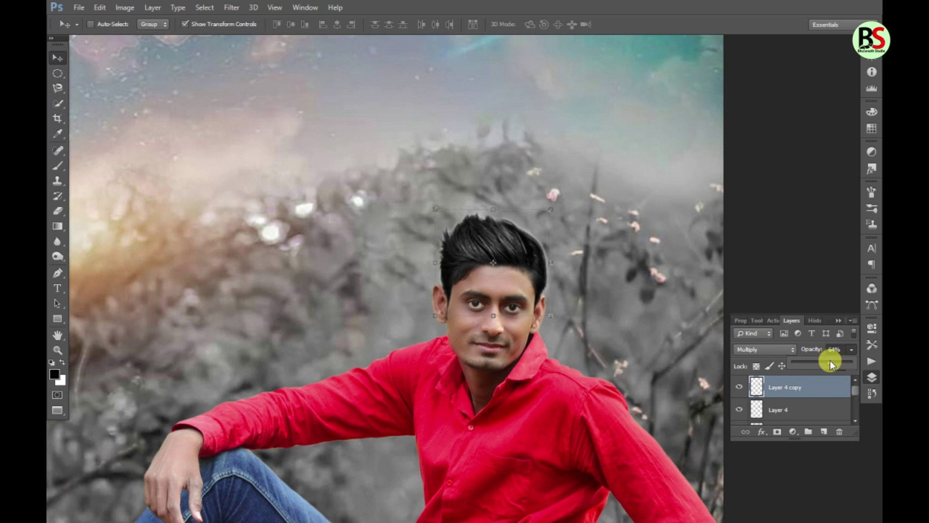
pyautogui.moveTo(831, 363); pyautogui.dragTo(829, 362)
# On Layer 2, dodge the man's left hairline with Midtones at 40% exposure.
pyautogui.click(856, 420)
pyautogui.click(771, 406)
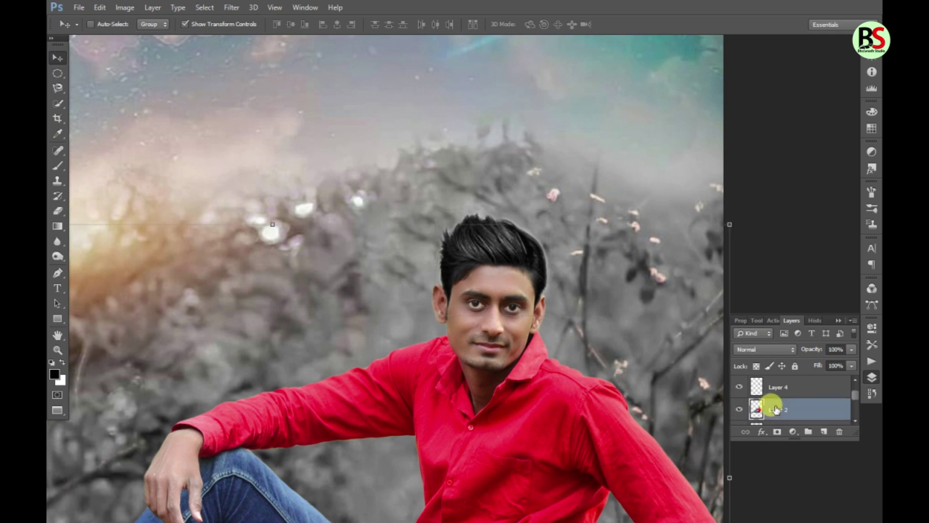
pyautogui.click(492, 255)
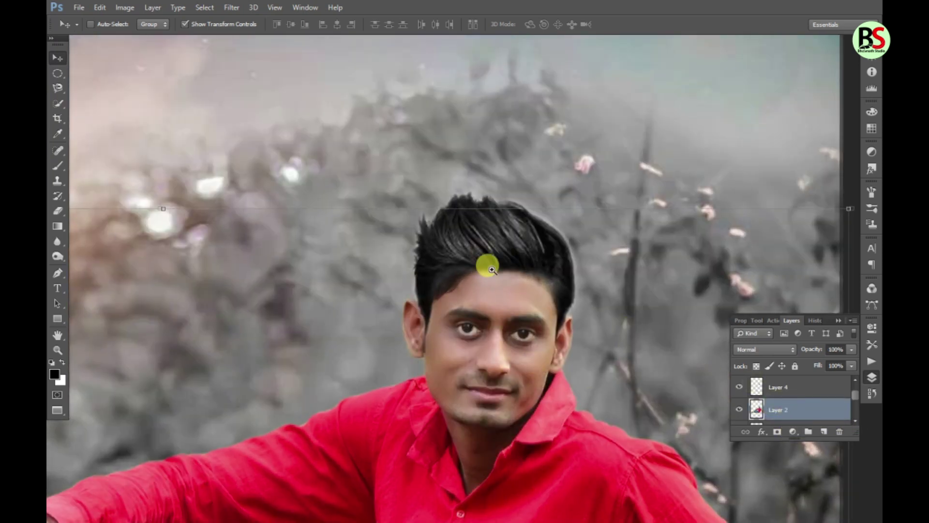
pyautogui.click(487, 265)
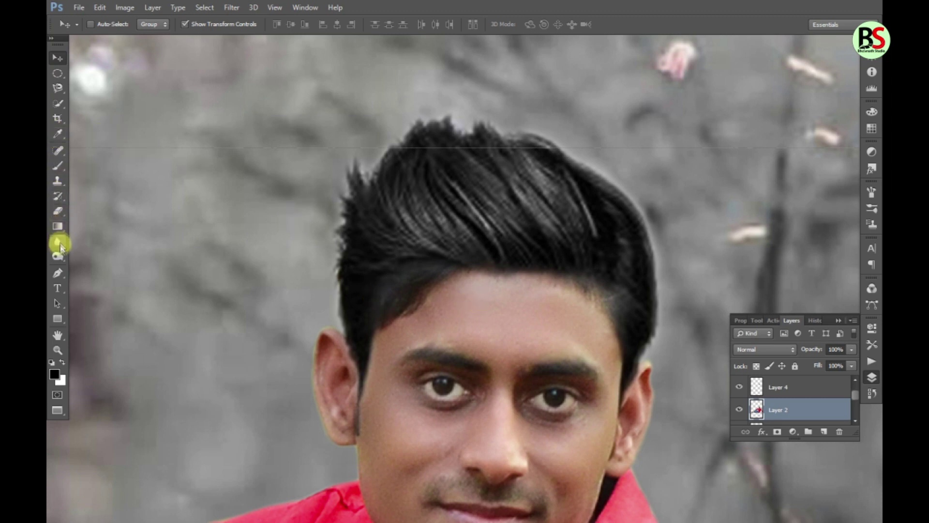
pyautogui.click(58, 256)
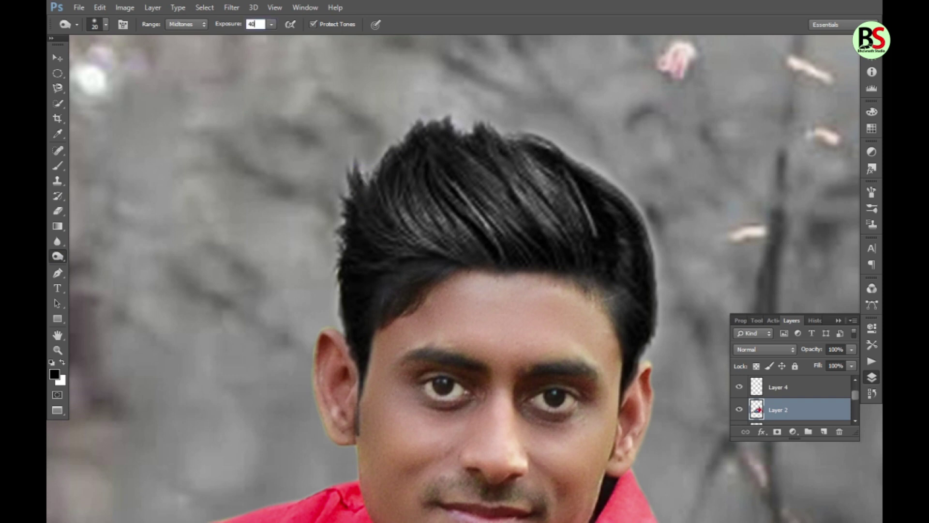
pyautogui.moveTo(364, 174)
pyautogui.mouseDown()
pyautogui.moveTo(429, 230)
pyautogui.moveTo(387, 274)
pyautogui.moveTo(393, 280)
pyautogui.moveTo(438, 242)
pyautogui.moveTo(392, 266)
pyautogui.moveTo(376, 293)
pyautogui.moveTo(393, 276)
pyautogui.moveTo(560, 266)
pyautogui.moveTo(608, 303)
pyautogui.moveTo(581, 269)
pyautogui.moveTo(595, 276)
pyautogui.moveTo(383, 276)
pyautogui.moveTo(369, 305)
pyautogui.moveTo(375, 284)
pyautogui.moveTo(363, 300)
pyautogui.mouseUp()
pyautogui.click(57, 58)
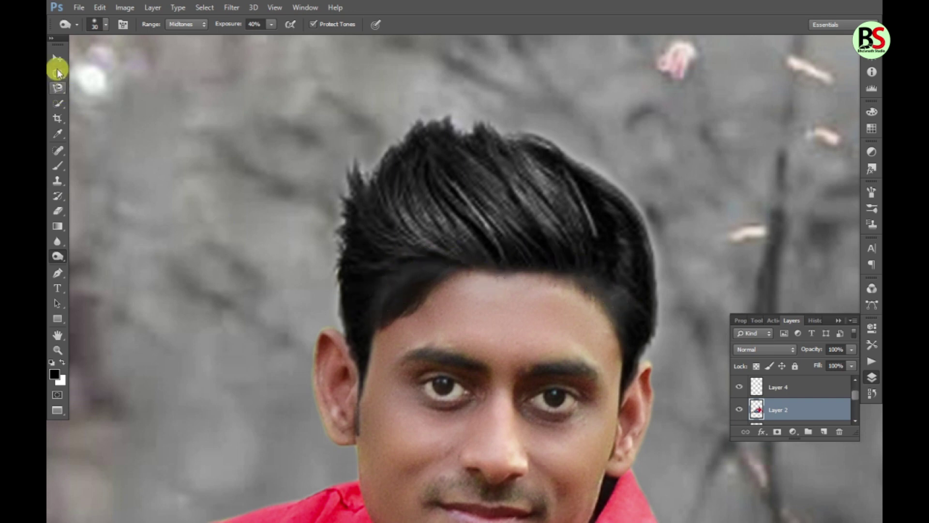
pyautogui.moveTo(260, 160)
pyautogui.mouseDown()
pyautogui.moveTo(431, 251)
pyautogui.moveTo(441, 231)
pyautogui.mouseUp()
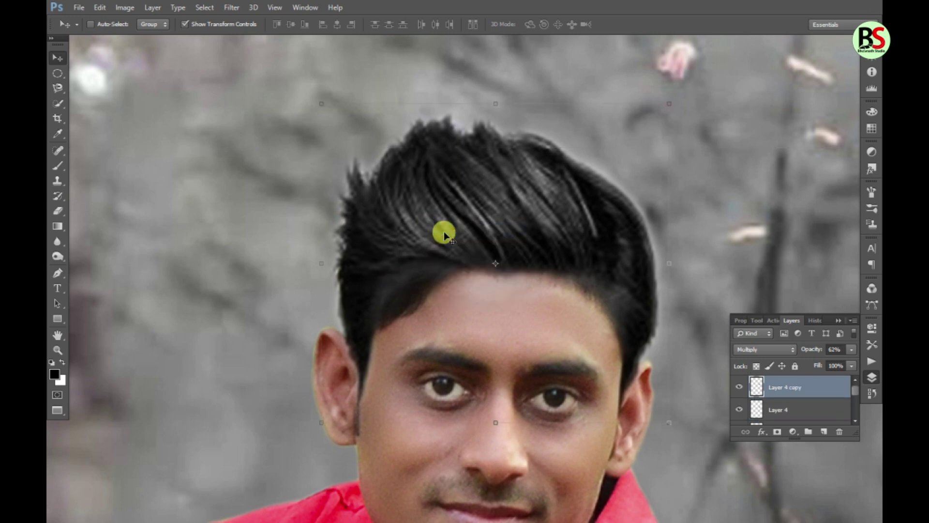
# Zoom out to review the whole photo and select the man's layer from the canvas.
pyautogui.hotkey('ctrl', '-')
pyautogui.hotkey('ctrl', '-')
pyautogui.hotkey('ctrl', '-')
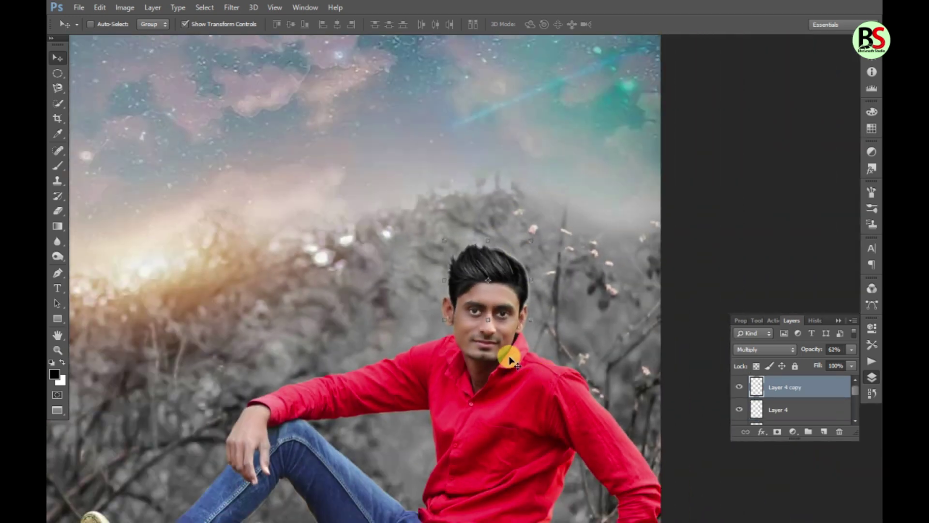
pyautogui.hotkey('ctrl', '-')
pyautogui.hotkey('ctrl', '-')
pyautogui.rightClick(489, 321)
pyautogui.click(504, 332)
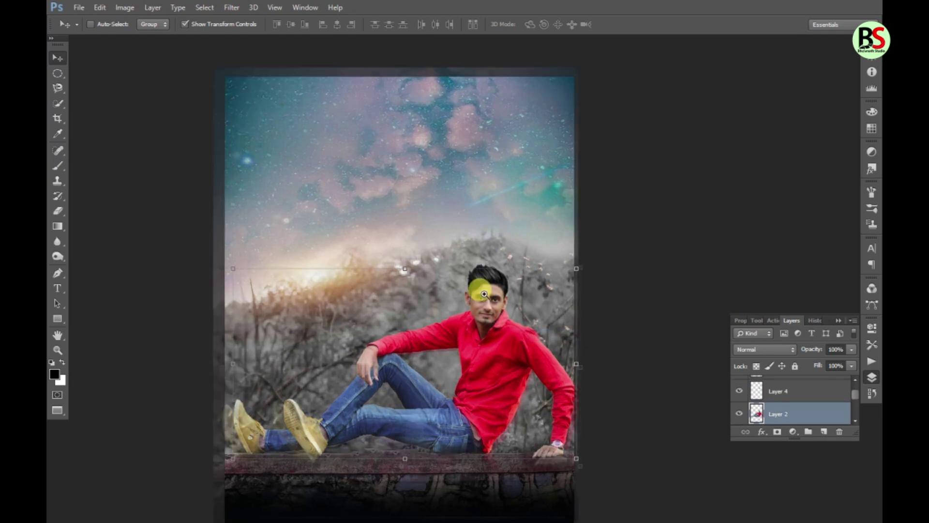
pyautogui.scroll(3, 476, 280)
# Select the duplicate hair layer, zoom in on the head, and switch to the Eraser.
pyautogui.rightClick(475, 263)
pyautogui.click(513, 273)
pyautogui.scroll(1, 469, 258)
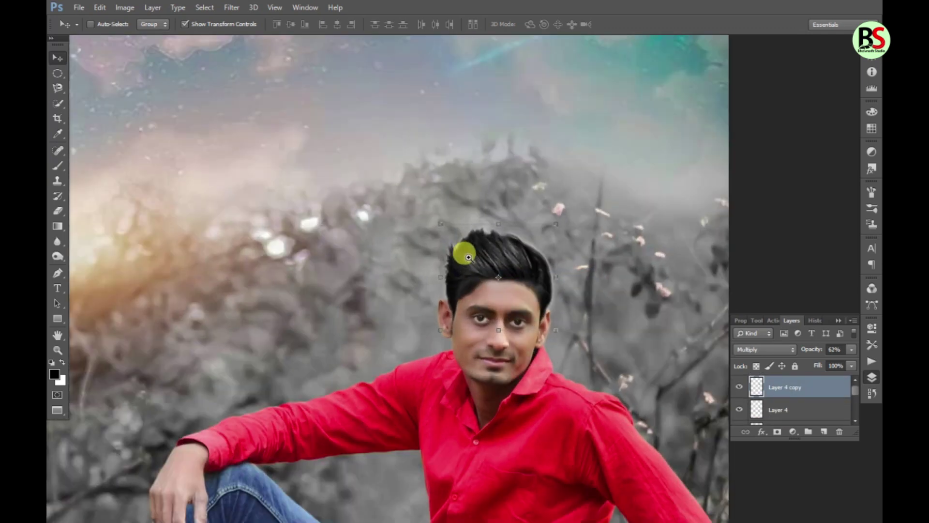
pyautogui.scroll(2, 467, 257)
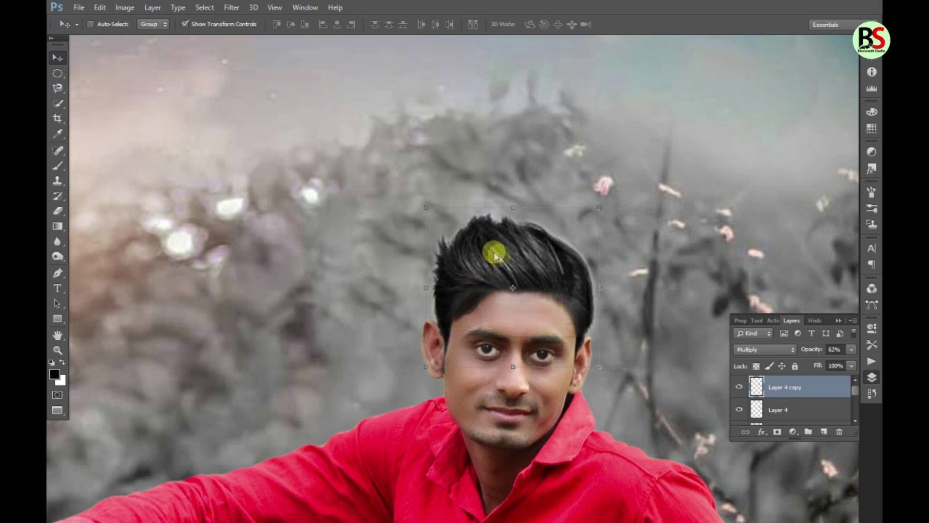
pyautogui.press('e')
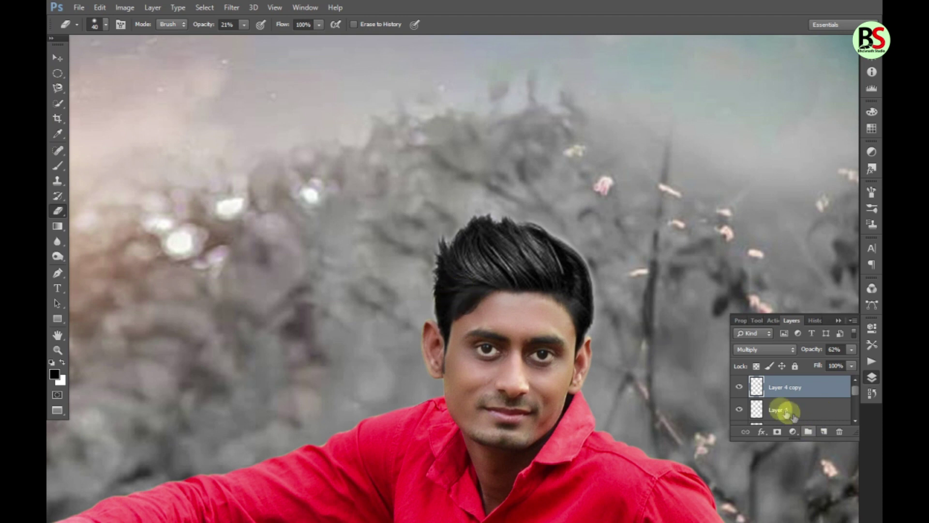
pyautogui.click(784, 409)
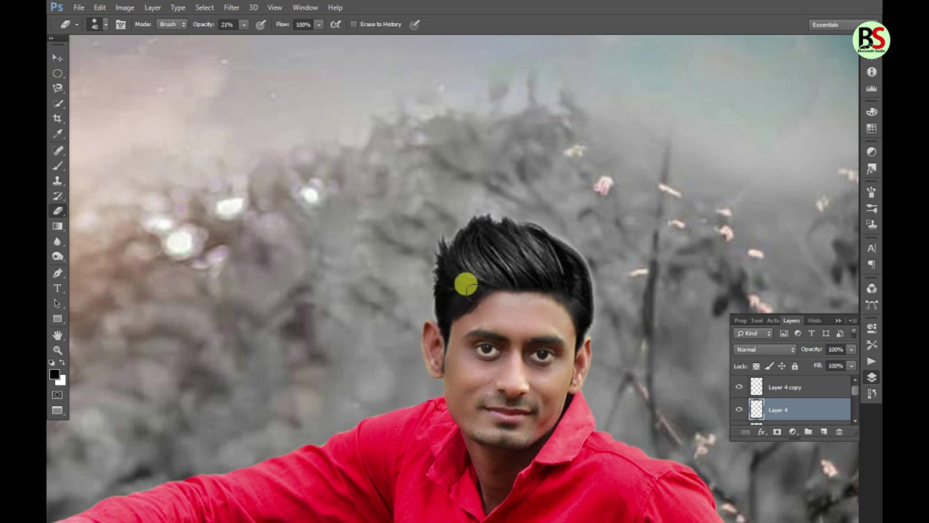
pyautogui.hotkey('ctrl', '-')
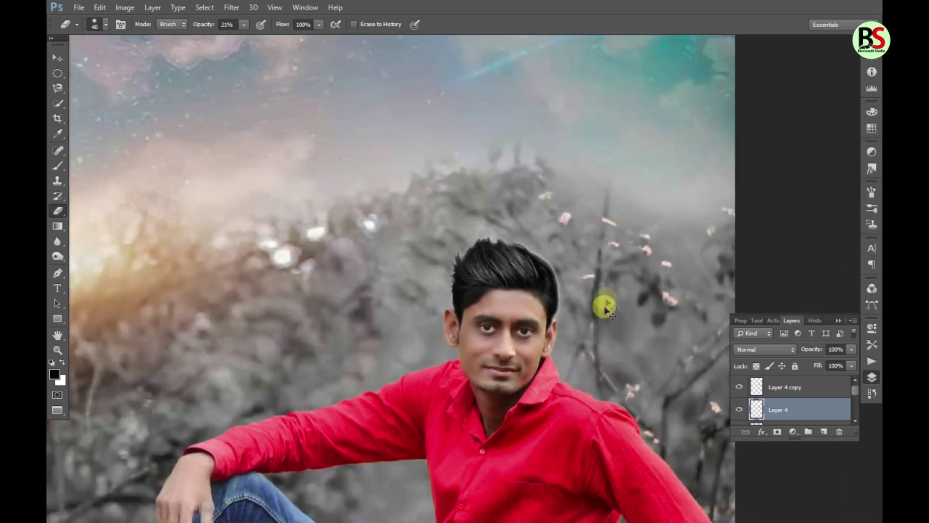
pyautogui.hotkey('ctrl', '-')
pyautogui.hotkey('ctrl', '-')
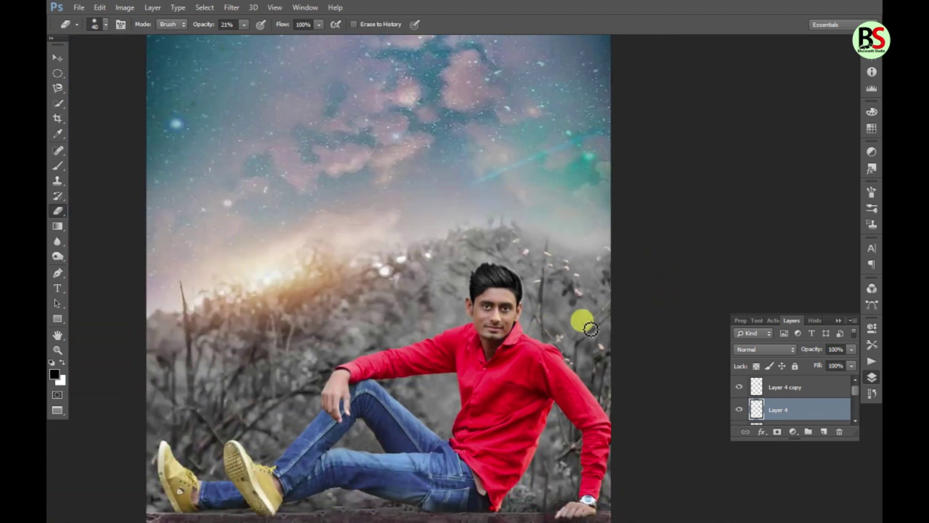
pyautogui.keyDown('ctrl'); pyautogui.keyDown('alt'); pyautogui.click(491, 291); pyautogui.keyUp('alt'); pyautogui.keyUp('ctrl')
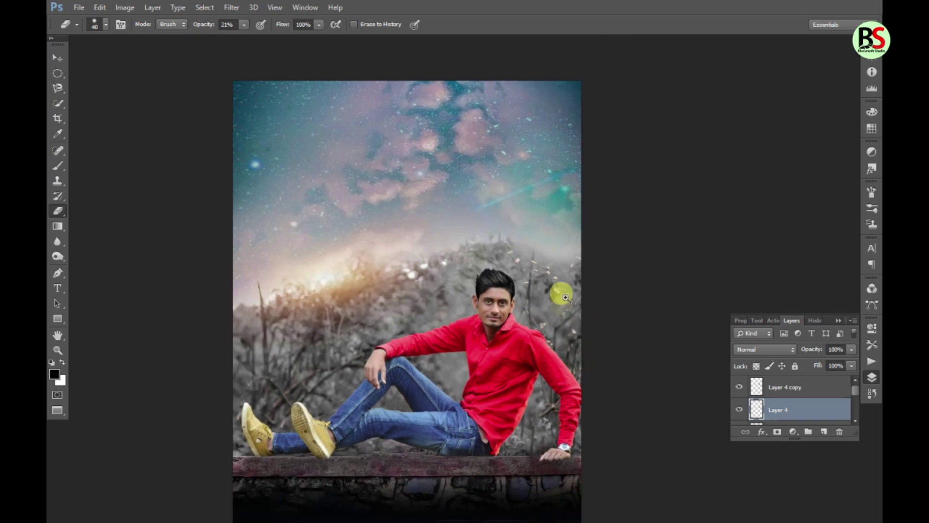
pyautogui.keyDown('ctrl'); pyautogui.click(567, 297); pyautogui.keyUp('ctrl')
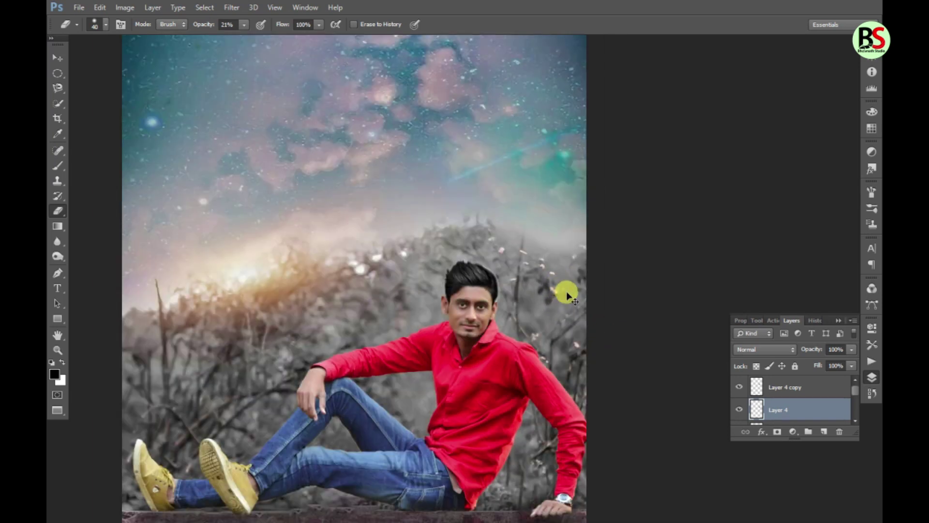
pyautogui.hotkey('ctrl', '-')
pyautogui.hotkey('ctrl', '-')
pyautogui.keyDown('ctrl'); pyautogui.click(575, 208); pyautogui.keyUp('ctrl')
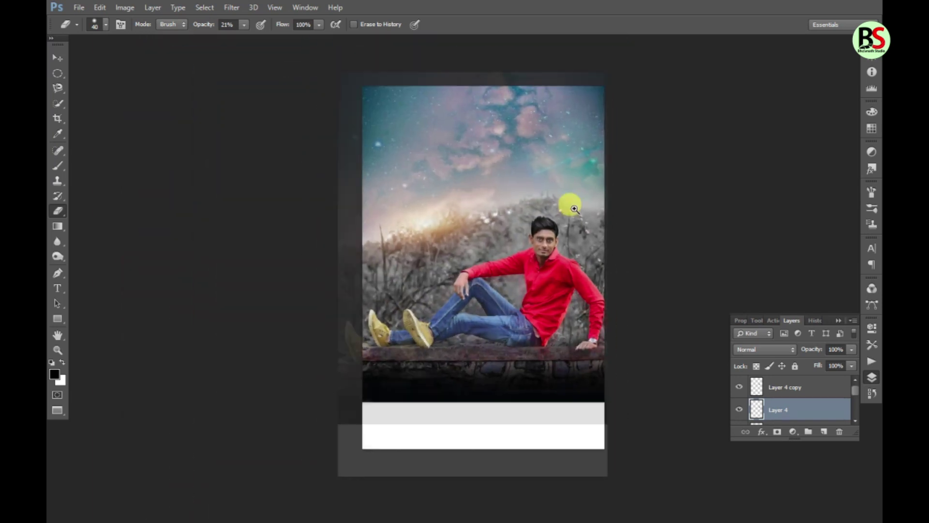
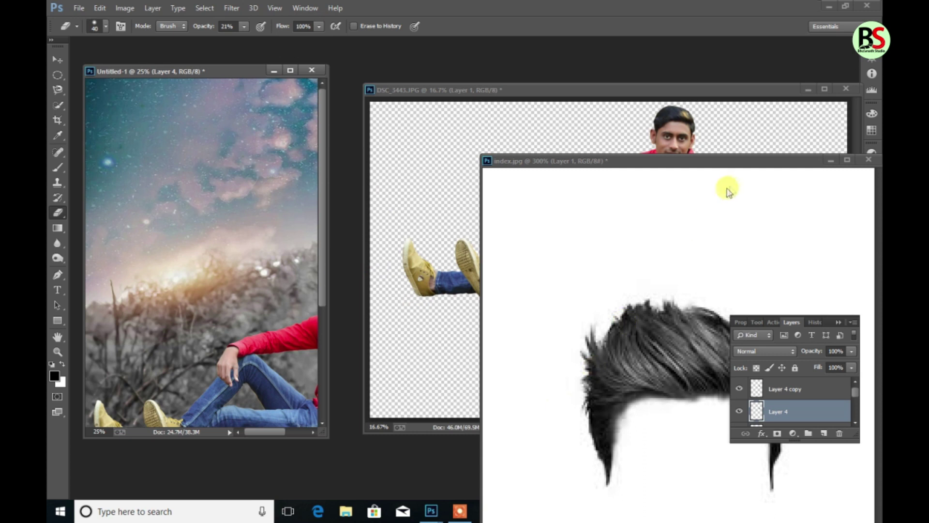
# Open 8778797.jpg, the black earring stud photo, and zoom in on the studs.
pyautogui.click(729, 192)
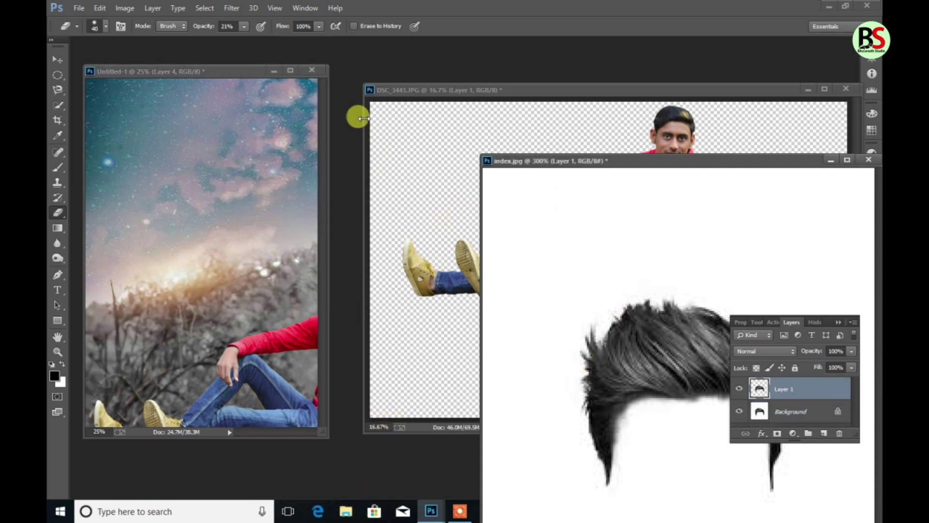
pyautogui.press('v')
pyautogui.hotkey('ctrl', 'o')
pyautogui.click(243, 93)
pyautogui.press('Return')
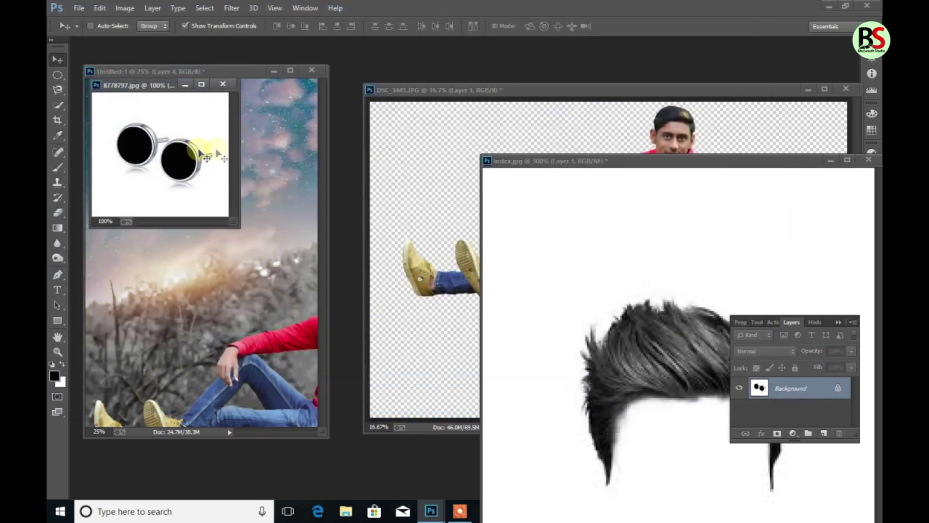
pyautogui.press('f')
pyautogui.keyDown('ctrl'); pyautogui.click(481, 333); pyautogui.keyUp('ctrl')
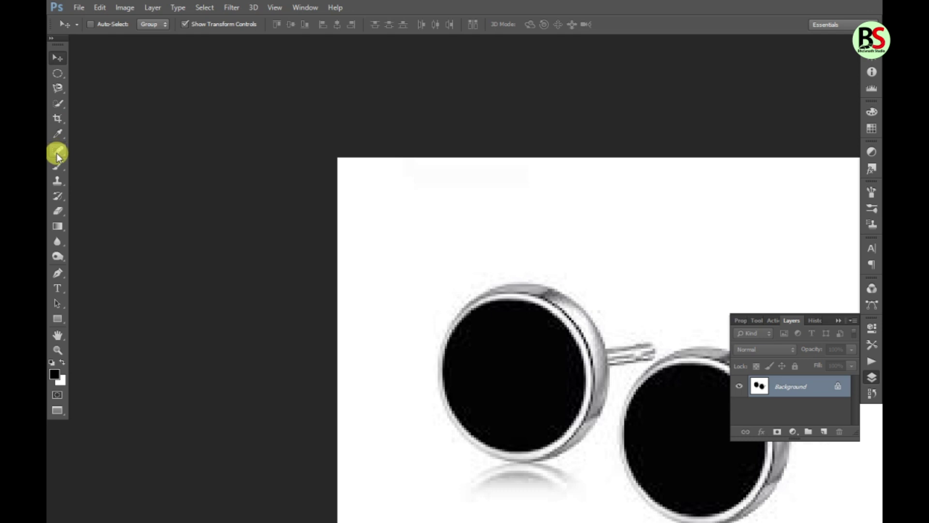
# Quick-select the left stud's black centre together with its metal rim.
pyautogui.press('[')
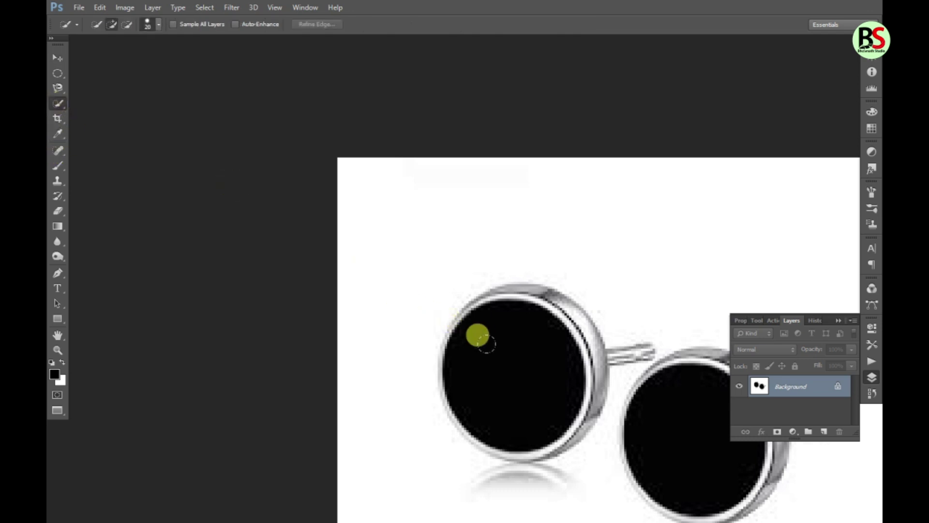
pyautogui.moveTo(490, 328); pyautogui.dragTo(501, 377)
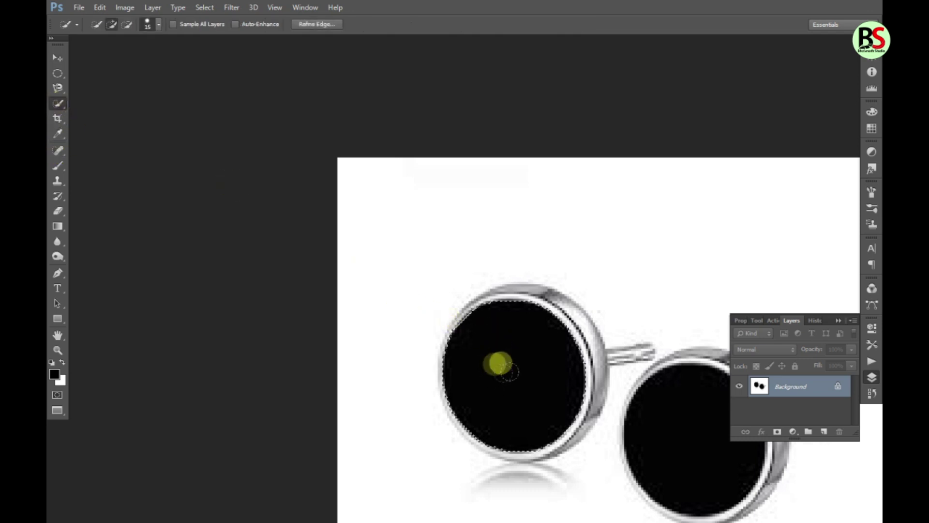
pyautogui.press('[')
pyautogui.press('[')
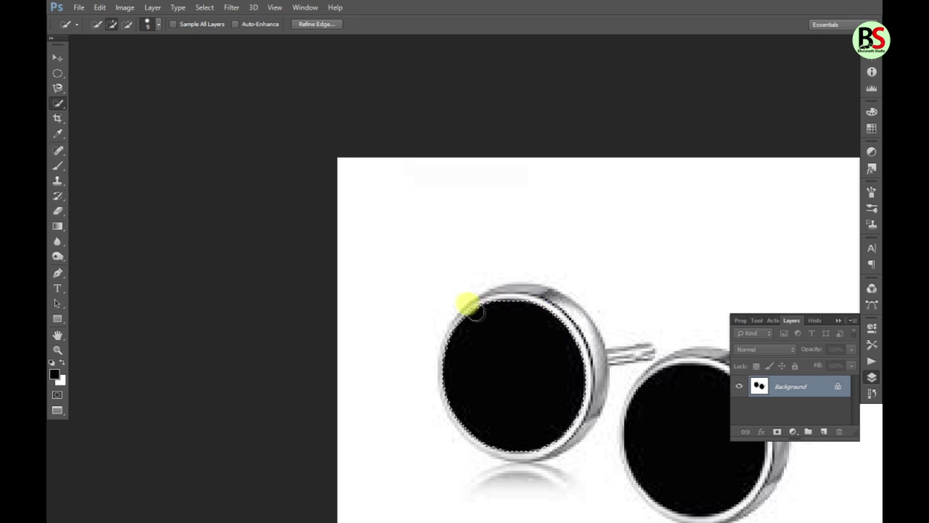
pyautogui.moveTo(520, 301)
pyautogui.mouseDown()
pyautogui.moveTo(547, 438)
pyautogui.moveTo(503, 302)
pyautogui.moveTo(534, 306)
pyautogui.moveTo(576, 361)
pyautogui.moveTo(560, 427)
pyautogui.moveTo(493, 442)
pyautogui.moveTo(468, 428)
pyautogui.moveTo(449, 383)
pyautogui.moveTo(455, 341)
pyautogui.mouseUp()
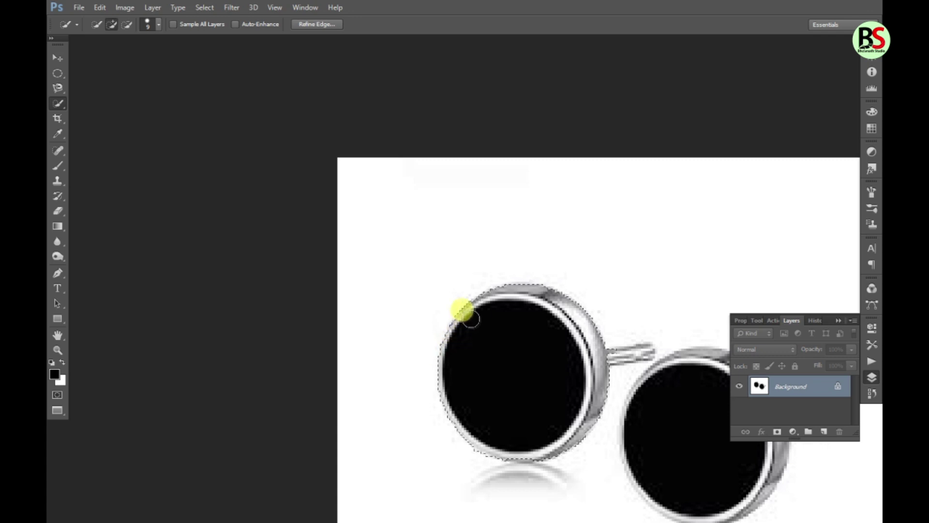
# Feather the stud selection and copy it onto its own Layer 1.
pyautogui.press('m')
pyautogui.rightClick(535, 324)
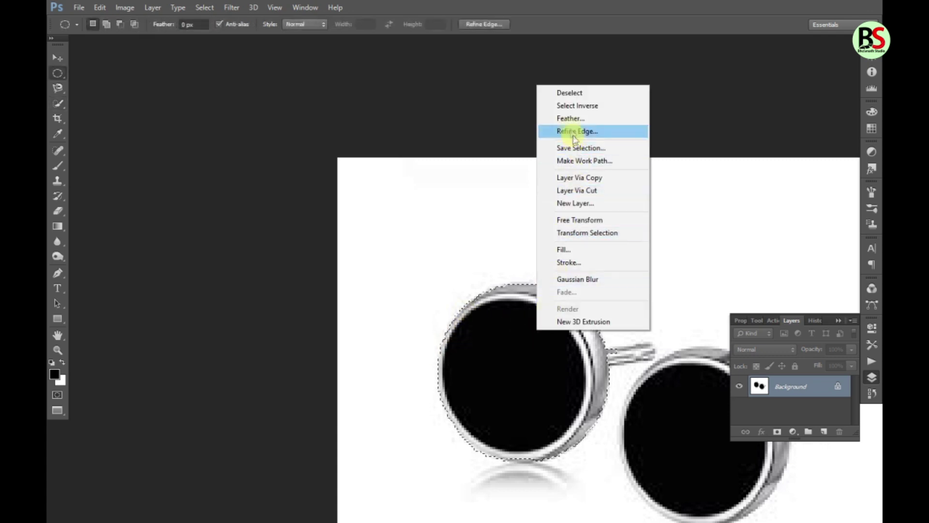
pyautogui.click(567, 119)
pyautogui.press('Return')
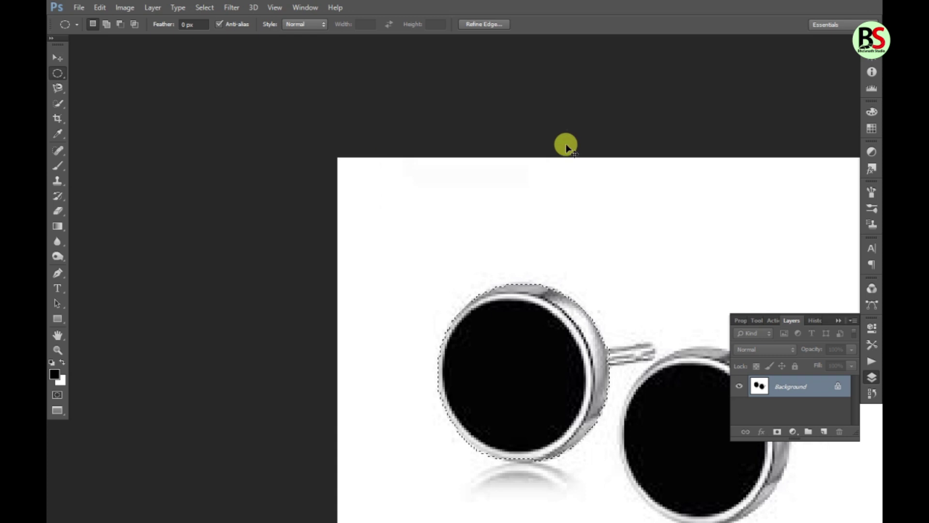
pyautogui.hotkey('ctrl', 'j')
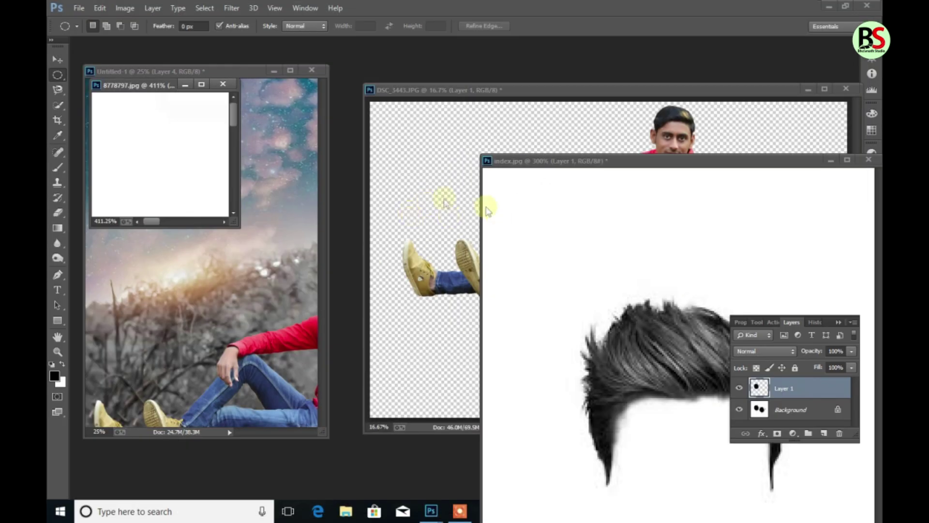
# Paste the black stud into the Untitled-1 composite and move it onto the man's face.
pyautogui.click(257, 77)
pyautogui.press('f')
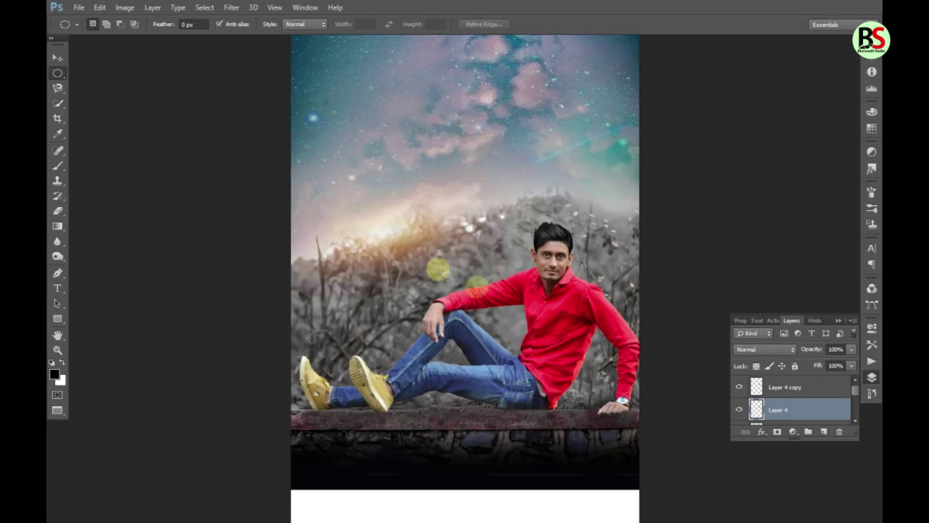
pyautogui.hotkey('ctrl', 'shift', 'alt', 'n')
pyautogui.hotkey('ctrl', '+')
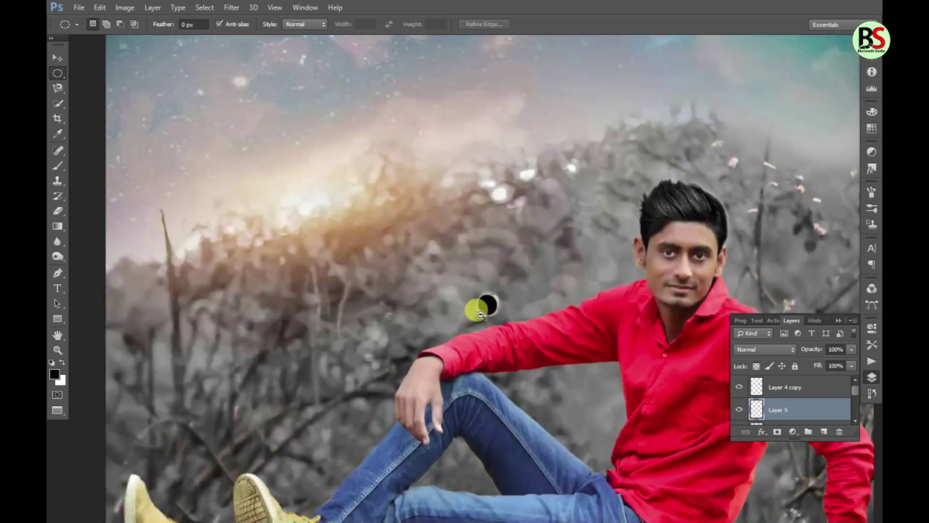
pyautogui.press('v')
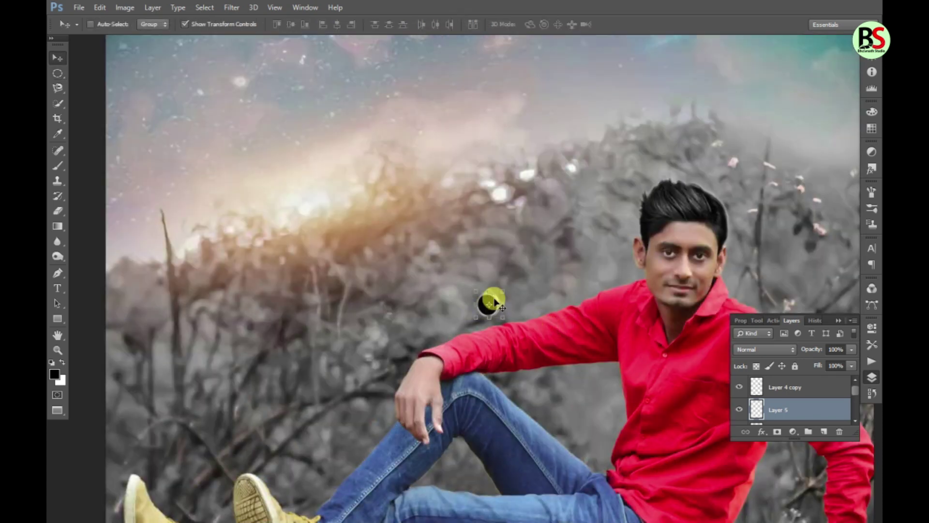
pyautogui.moveTo(496, 302); pyautogui.dragTo(646, 265)
# Scale the stud down to a small dot sized for the man's earlobe.
pyautogui.moveTo(607, 234)
pyautogui.mouseDown()
pyautogui.moveTo(669, 357)
pyautogui.moveTo(452, 255)
pyautogui.mouseUp()
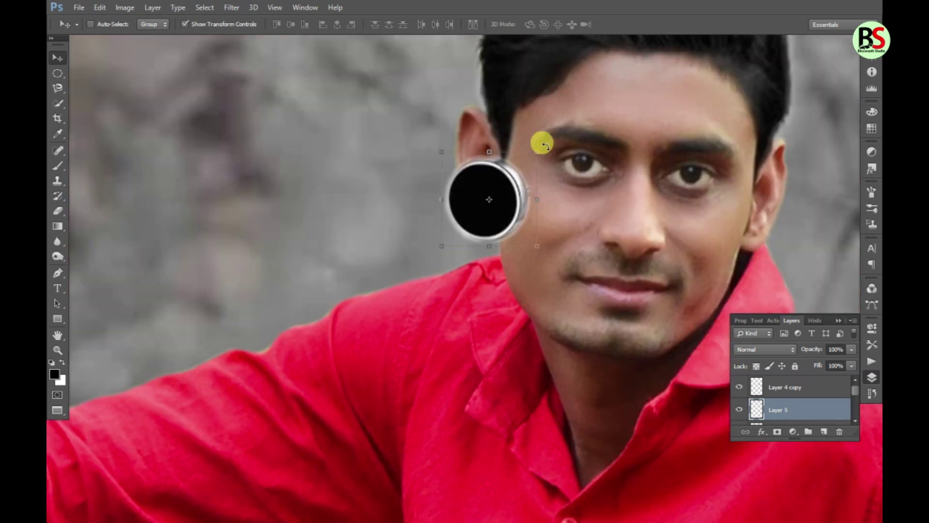
pyautogui.moveTo(537, 149); pyautogui.dragTo(514, 196)
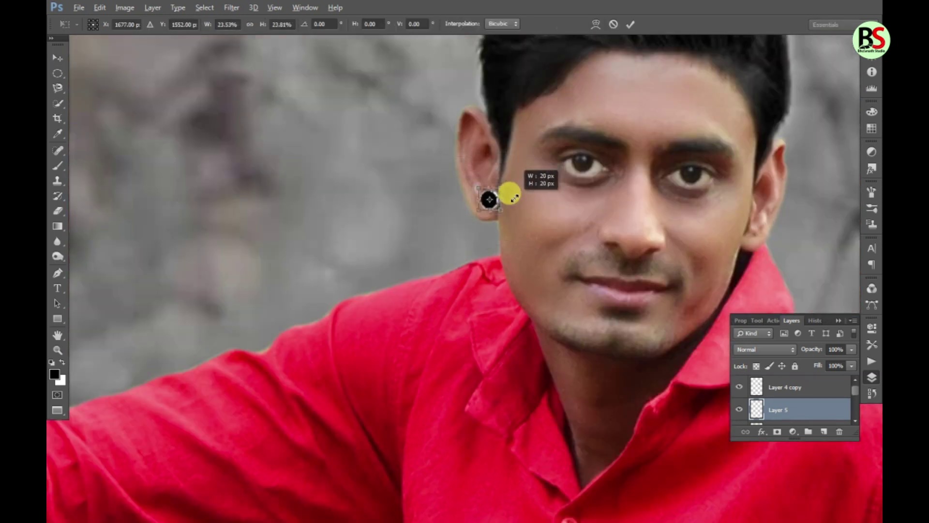
pyautogui.press('Return')
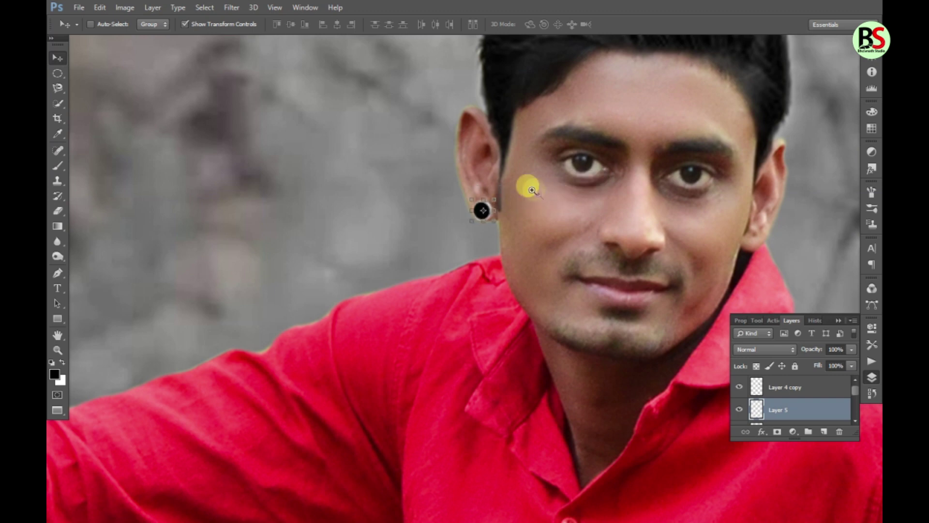
pyautogui.click(530, 188)
pyautogui.hotkey('ctrl', 't')
pyautogui.moveTo(474, 205); pyautogui.dragTo(530, 216)
pyautogui.press('Return')
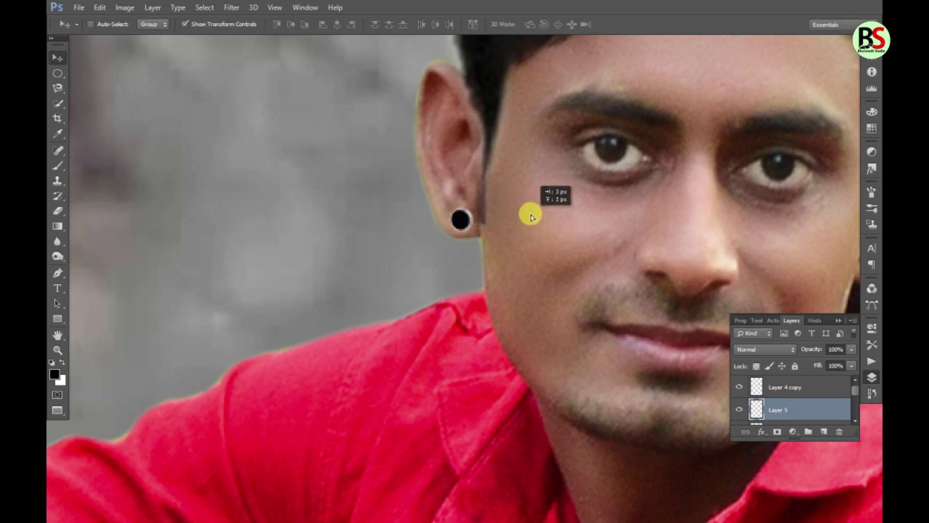
# Nudge the earring into place on the lobe, then select the man's Layer 2.
pyautogui.press('Left')
pyautogui.press('Right')
pyautogui.press('Down')
pyautogui.press('Up')
pyautogui.press('Right')
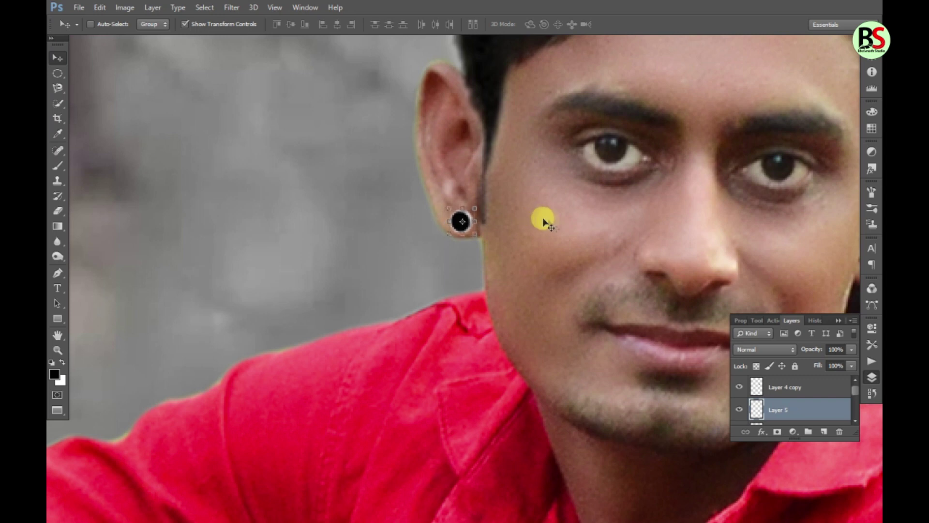
pyautogui.rightClick(583, 232)
pyautogui.click(625, 232)
pyautogui.hotkey('ctrl', '-')
# Select the man's Layer 2 from the layers under the clicked spot.
pyautogui.hotkey('ctrl', '-')
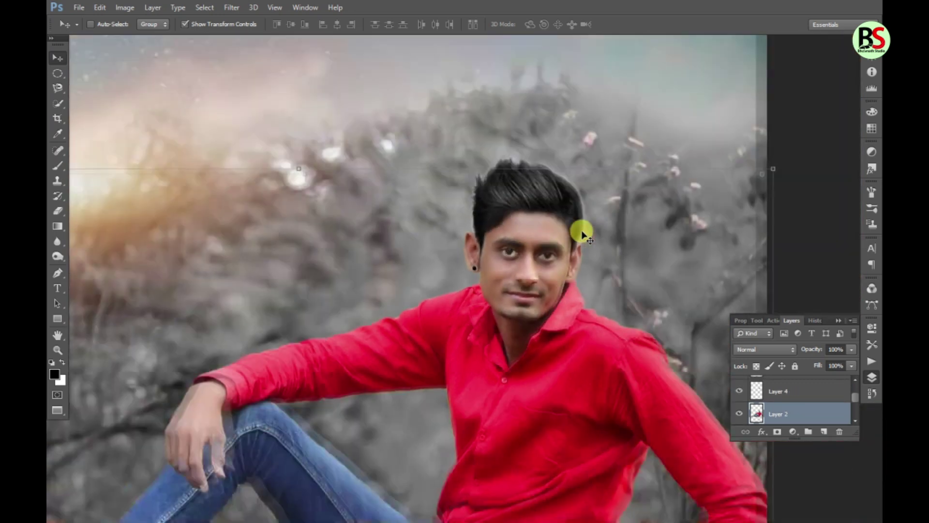
pyautogui.hotkey('ctrl', '-')
pyautogui.hotkey('ctrl', '-')
pyautogui.hotkey('ctrl', '-')
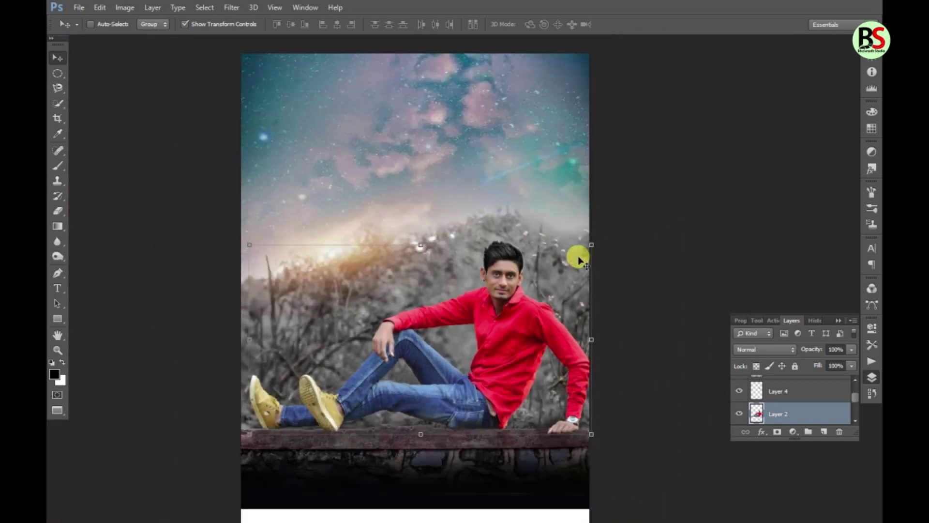
pyautogui.scroll(3, 455, 271)
pyautogui.rightClick(541, 292)
pyautogui.click(570, 309)
pyautogui.rightClick(591, 307)
pyautogui.click(610, 308)
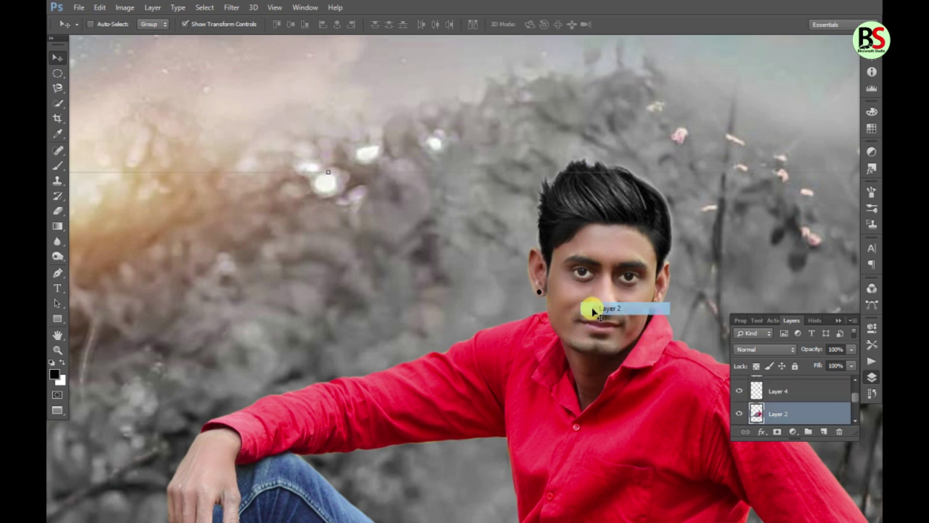
# Duplicate Layer 2 so a Layer 2 copy sits above it.
pyautogui.scroll(-2, 591, 309)
pyautogui.scroll(-1, 590, 311)
pyautogui.scroll(-2, 588, 312)
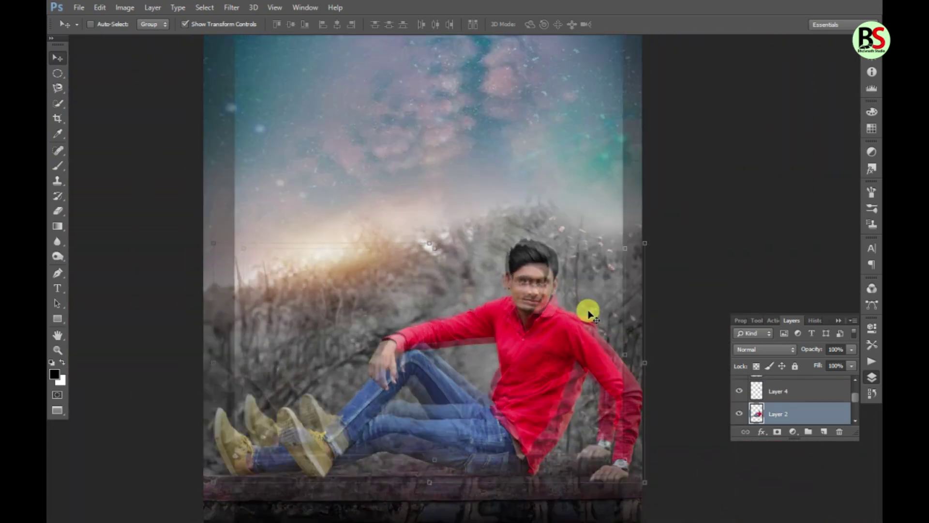
pyautogui.scroll(-1, 588, 312)
pyautogui.scroll(-1, 578, 311)
pyautogui.scroll(1, 572, 310)
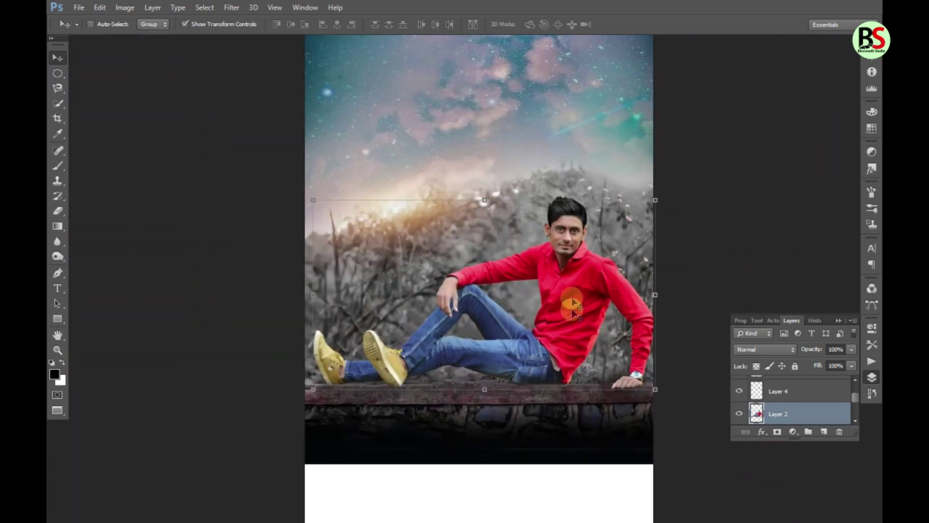
pyautogui.scroll(1, 572, 244)
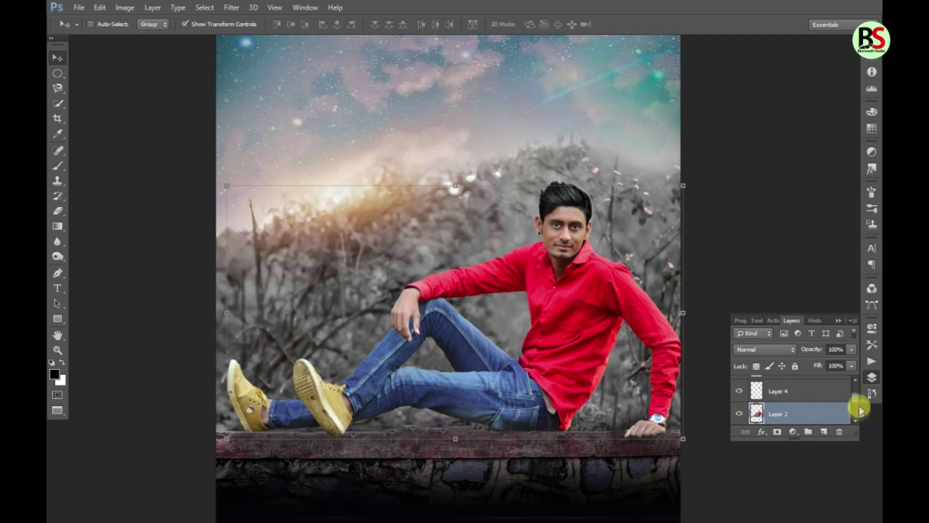
pyautogui.moveTo(856, 398); pyautogui.dragTo(856, 404)
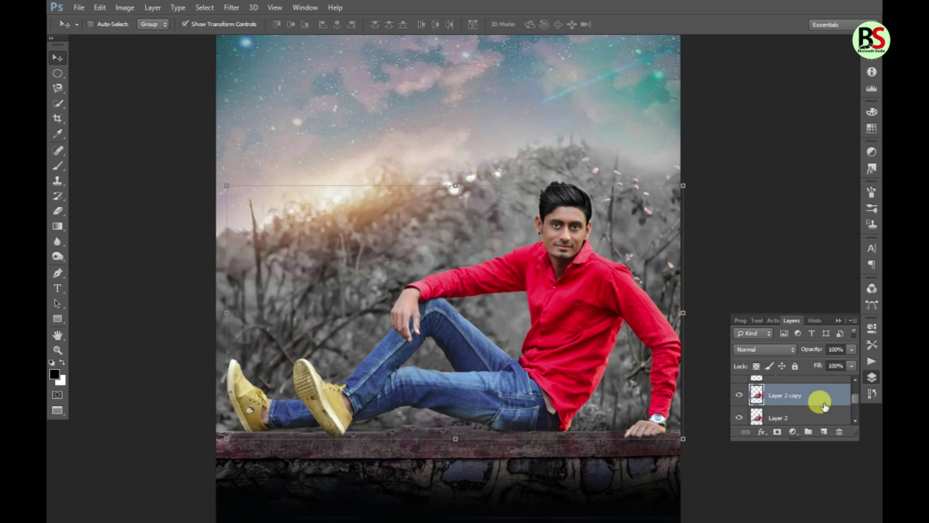
# Give Layer 2 copy a drop shadow with opacity 100, spread about 20, size about 21.
pyautogui.click(761, 432)
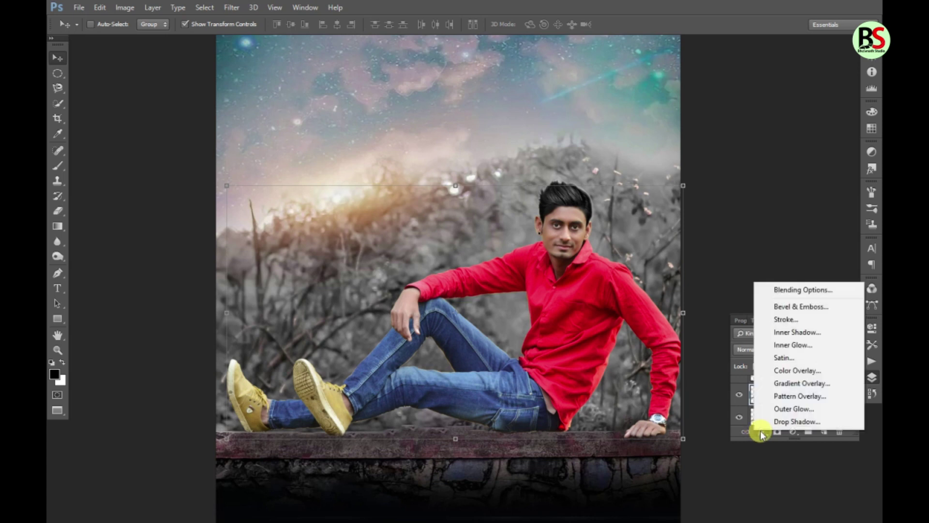
pyautogui.click(795, 423)
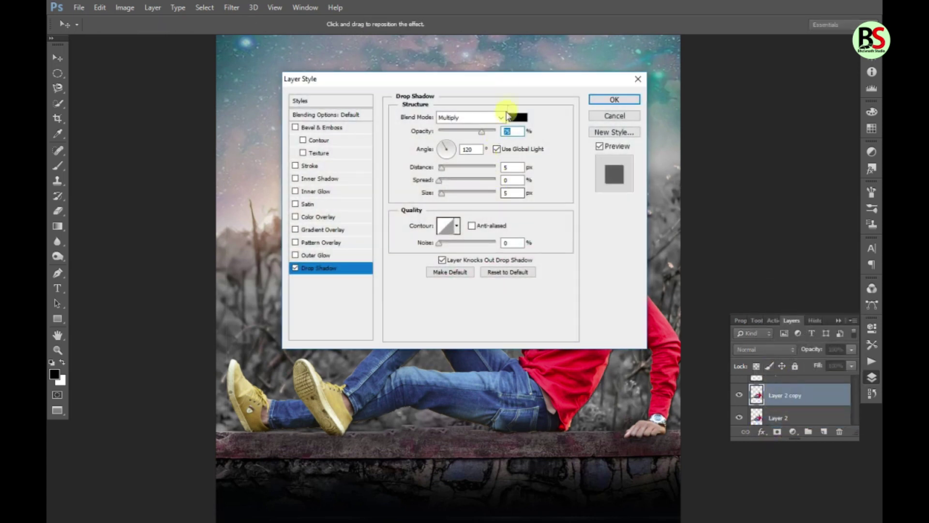
pyautogui.moveTo(506, 84); pyautogui.dragTo(218, 58)
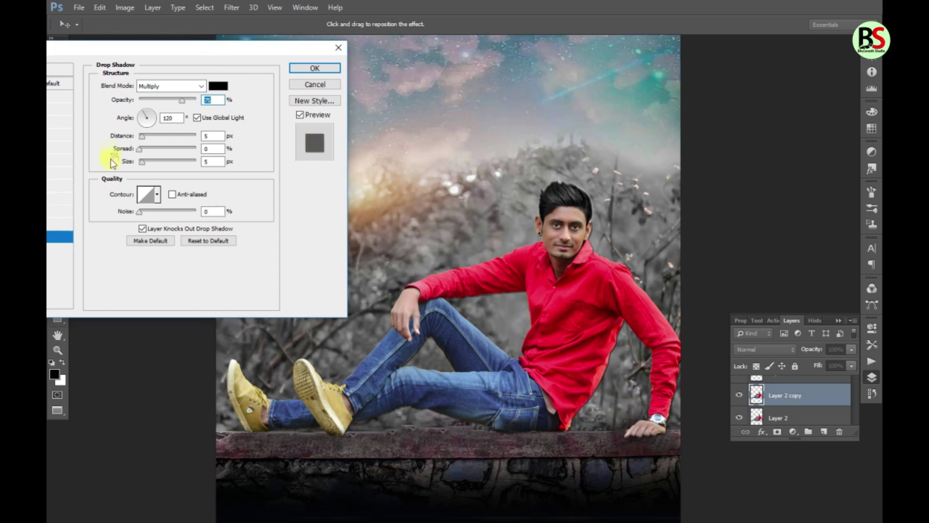
pyautogui.moveTo(148, 162); pyautogui.dragTo(150, 163)
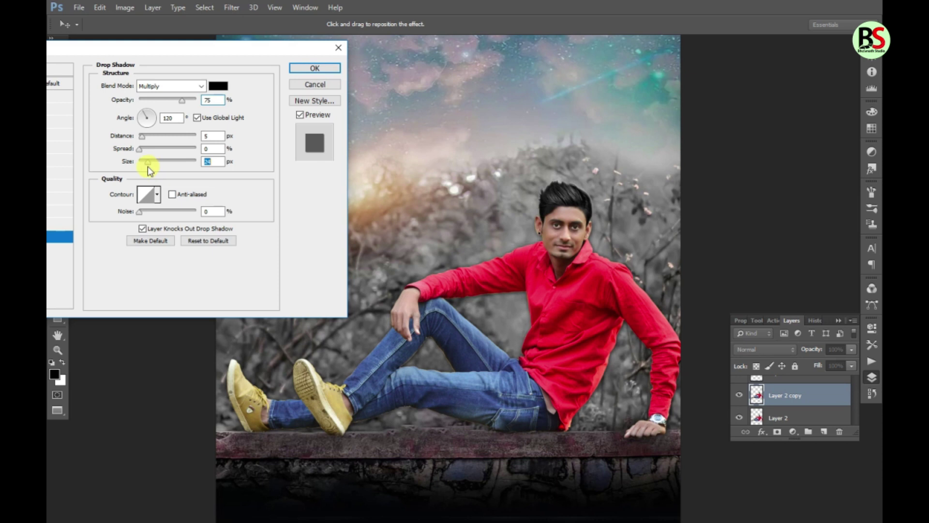
pyautogui.moveTo(147, 167); pyautogui.dragTo(146, 165)
pyautogui.moveTo(189, 101); pyautogui.dragTo(224, 103)
pyautogui.moveTo(141, 151)
pyautogui.mouseDown()
pyautogui.moveTo(151, 153)
pyautogui.moveTo(144, 154)
pyautogui.mouseUp()
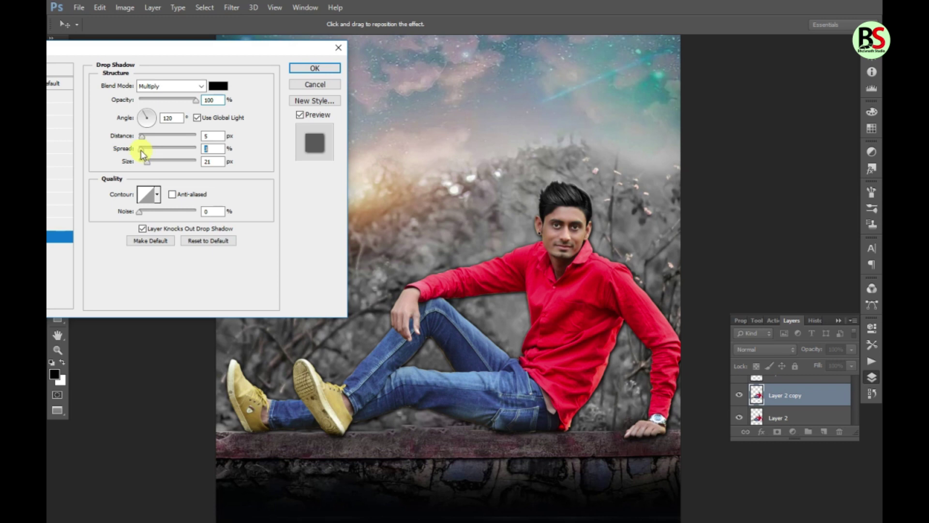
pyautogui.moveTo(143, 150); pyautogui.dragTo(143, 153)
pyautogui.moveTo(148, 166); pyautogui.dragTo(147, 166)
pyautogui.press('Return')
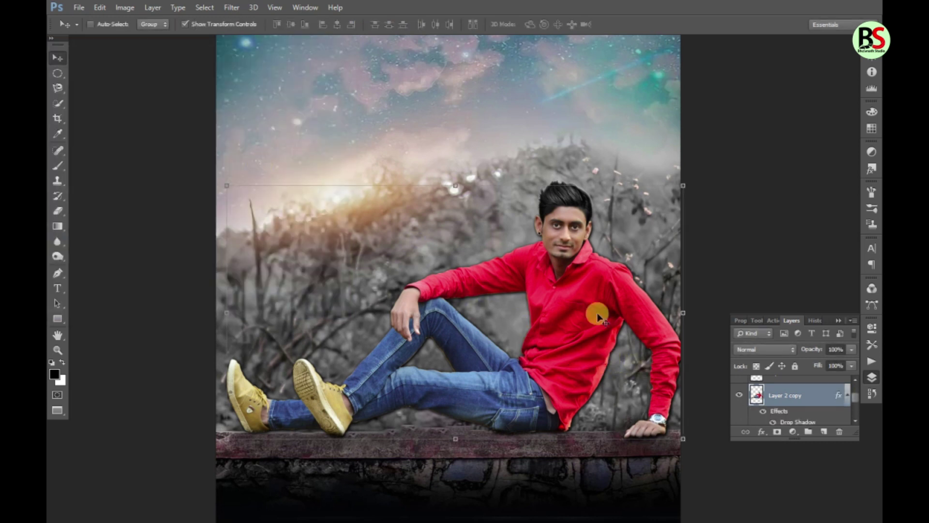
# Lower Layer 2 copy's layer opacity to about 42%.
pyautogui.click(851, 348)
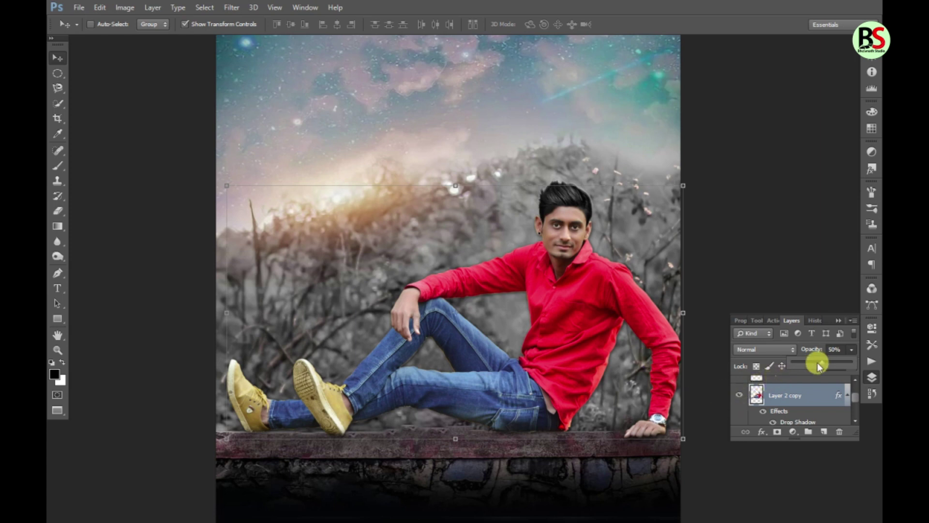
pyautogui.click(626, 352)
pyautogui.hotkey('ctrl', '-')
pyautogui.hotkey('ctrl', '-')
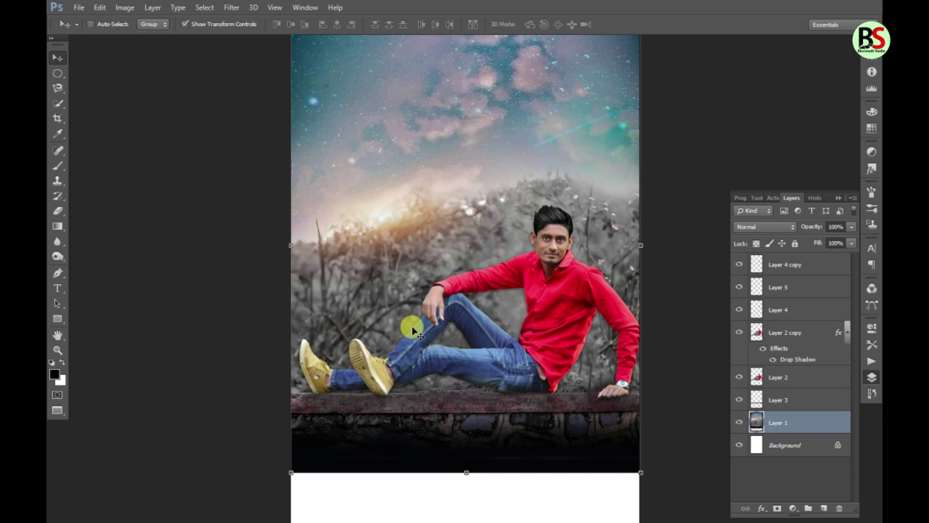
# Zoom out and launch Filter > Camera Raw Filter on background Layer 1.
pyautogui.hotkey('ctrl', '-')
pyautogui.hotkey('ctrl', '-')
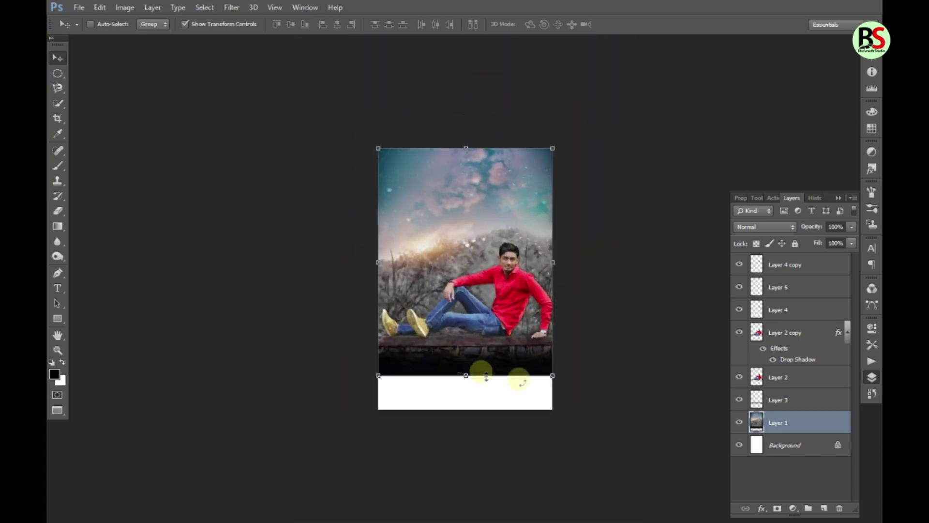
pyautogui.click(232, 7)
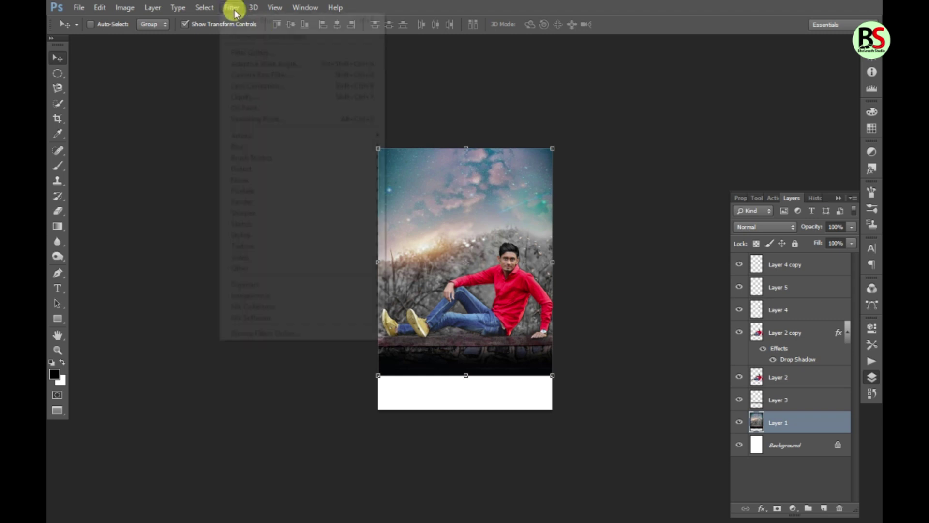
pyautogui.click(256, 76)
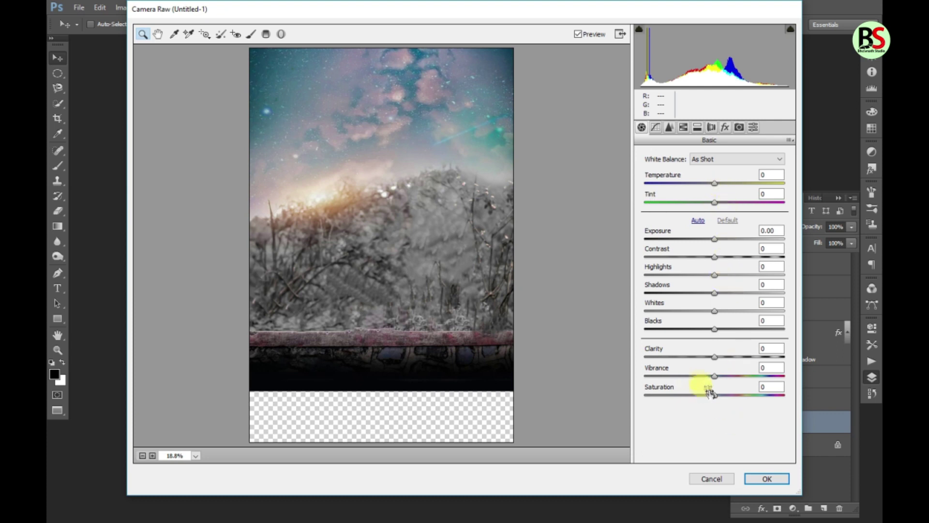
# Raise saturation and vibrance and shift the tint toward magenta.
pyautogui.moveTo(717, 399); pyautogui.dragTo(753, 404)
pyautogui.moveTo(715, 376)
pyautogui.mouseDown()
pyautogui.moveTo(727, 377)
pyautogui.moveTo(730, 360)
pyautogui.mouseUp()
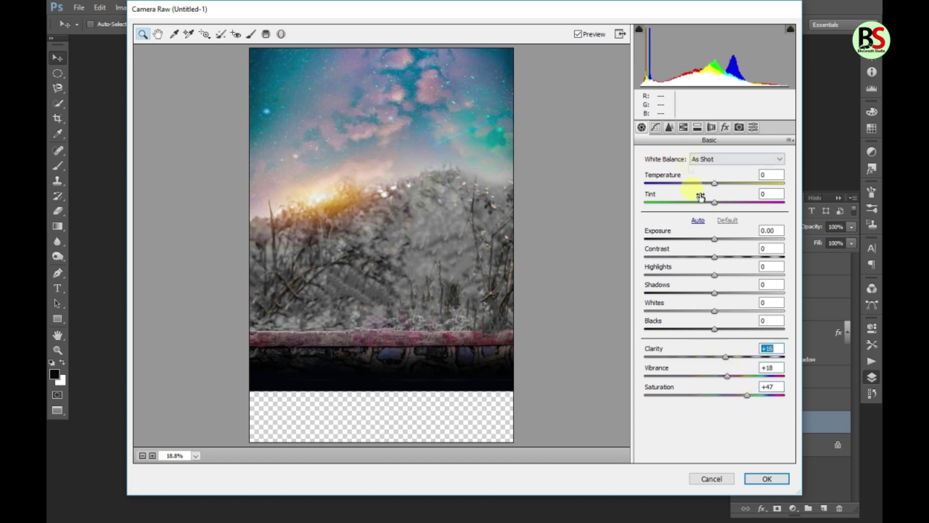
pyautogui.moveTo(720, 207); pyautogui.dragTo(727, 209)
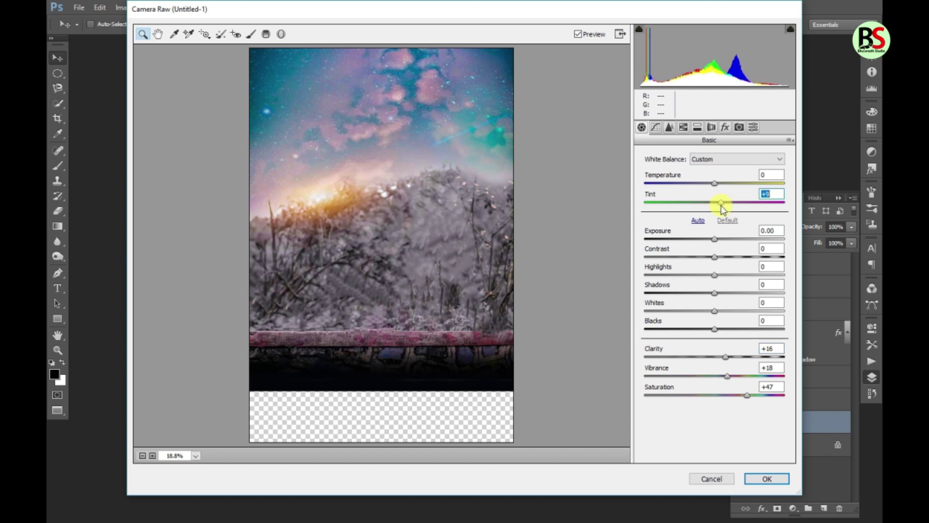
# Shape the tone curve to deepen shadows and brighten highlights.
pyautogui.click(656, 126)
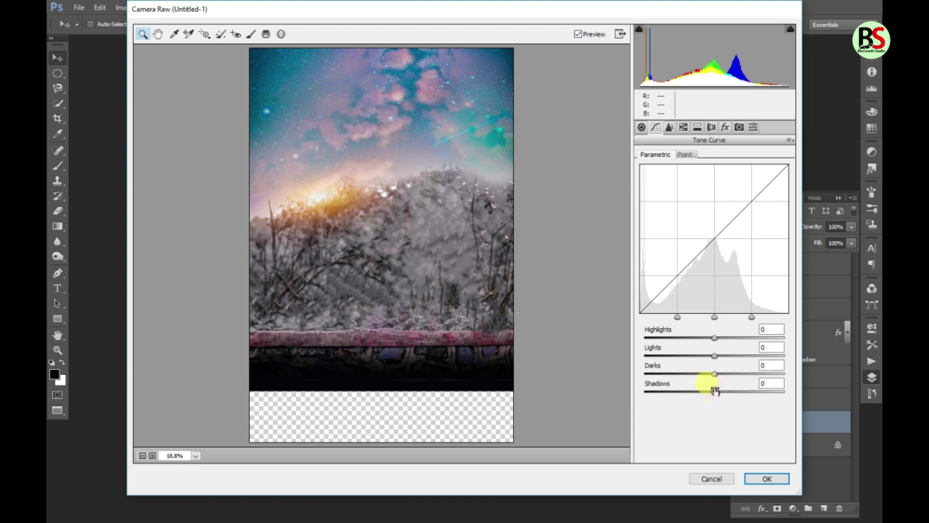
pyautogui.moveTo(718, 396); pyautogui.dragTo(691, 400)
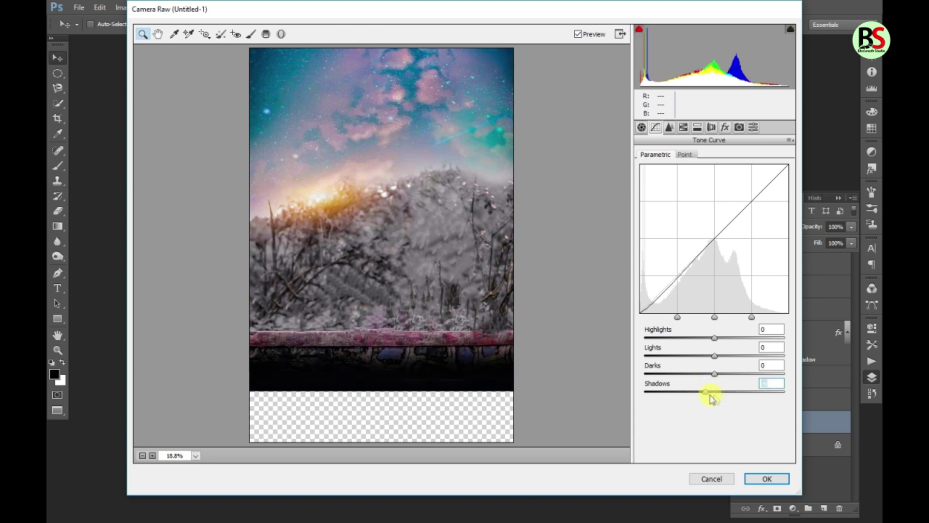
pyautogui.moveTo(690, 400); pyautogui.dragTo(709, 403)
pyautogui.moveTo(721, 359)
pyautogui.mouseDown()
pyautogui.moveTo(701, 356)
pyautogui.moveTo(720, 360)
pyautogui.moveTo(705, 377)
pyautogui.moveTo(725, 378)
pyautogui.moveTo(709, 381)
pyautogui.mouseUp()
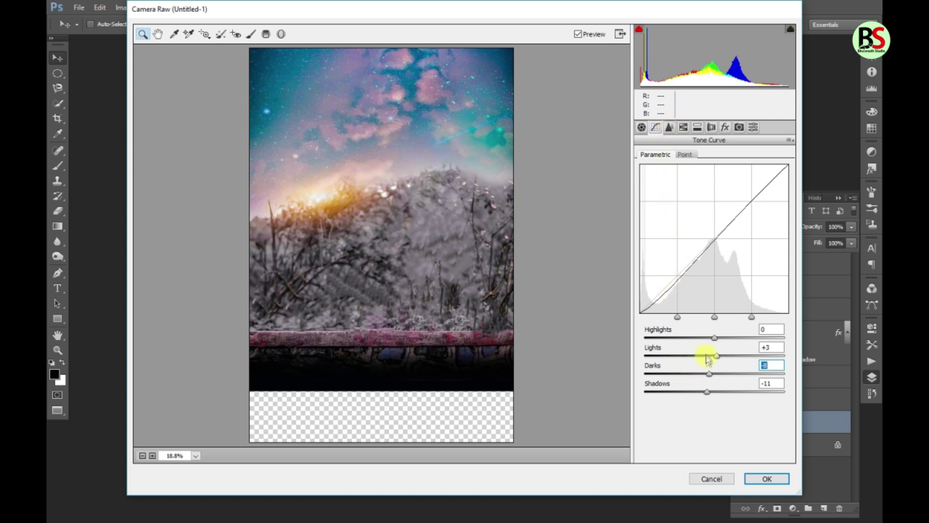
pyautogui.moveTo(716, 338)
pyautogui.mouseDown()
pyautogui.moveTo(707, 337)
pyautogui.moveTo(735, 344)
pyautogui.mouseUp()
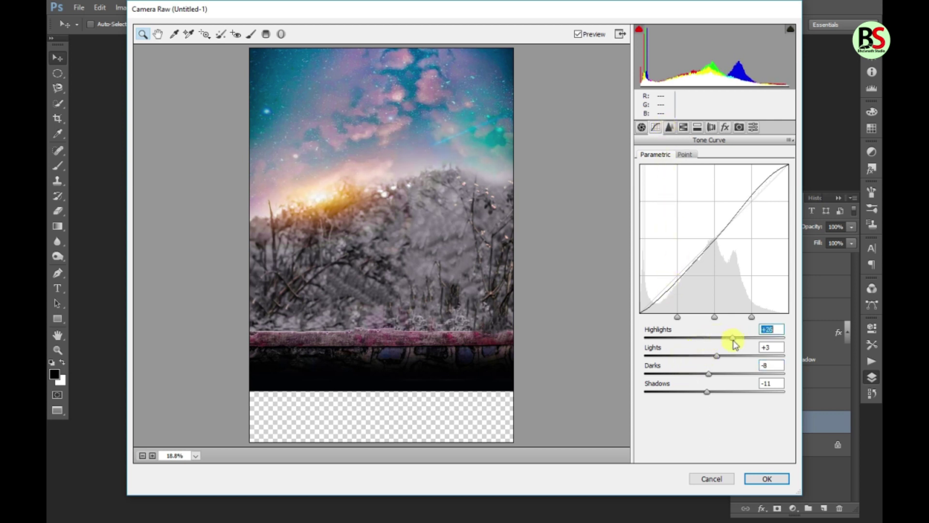
# Darken the Aquas luminance, add a negative edge vignette, and apply Camera Raw.
pyautogui.click(683, 127)
pyautogui.click(684, 127)
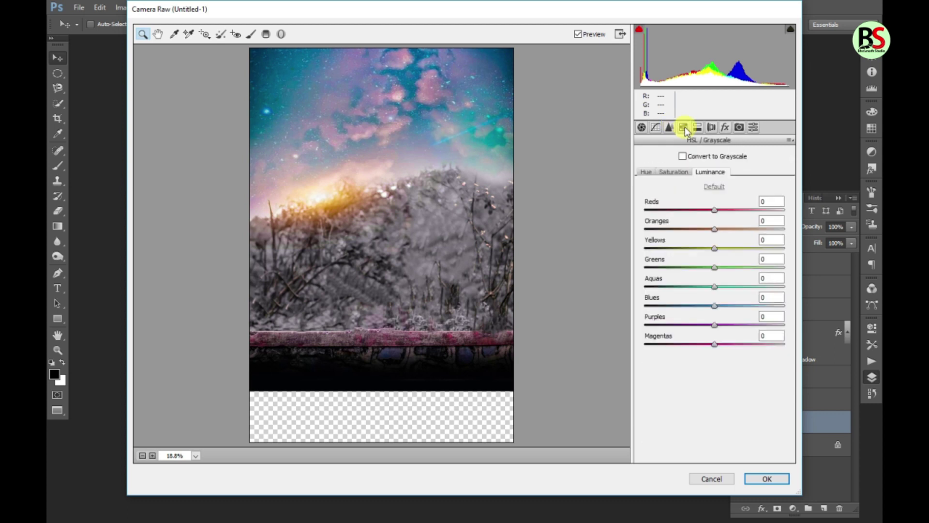
pyautogui.moveTo(729, 292)
pyautogui.mouseDown()
pyautogui.moveTo(699, 290)
pyautogui.moveTo(729, 297)
pyautogui.moveTo(709, 298)
pyautogui.mouseUp()
pyautogui.click(698, 127)
pyautogui.click(711, 128)
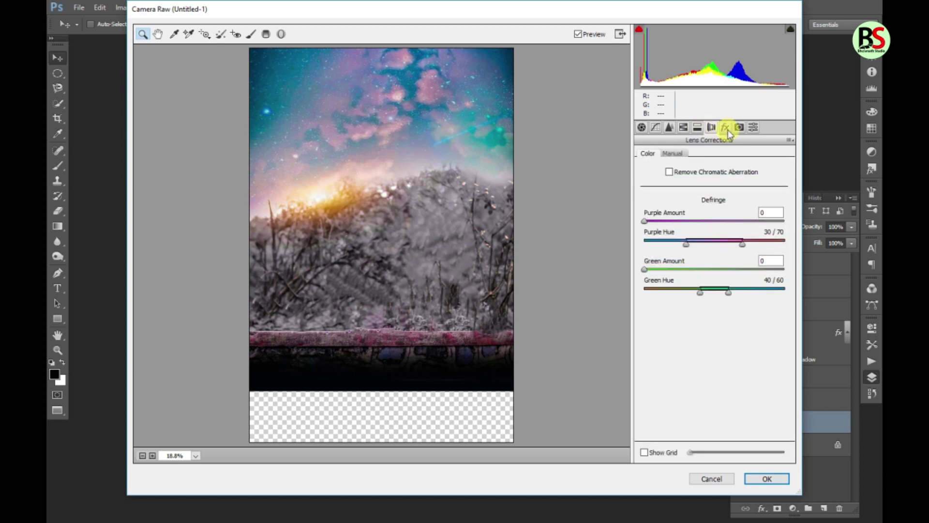
pyautogui.moveTo(715, 277); pyautogui.dragTo(700, 277)
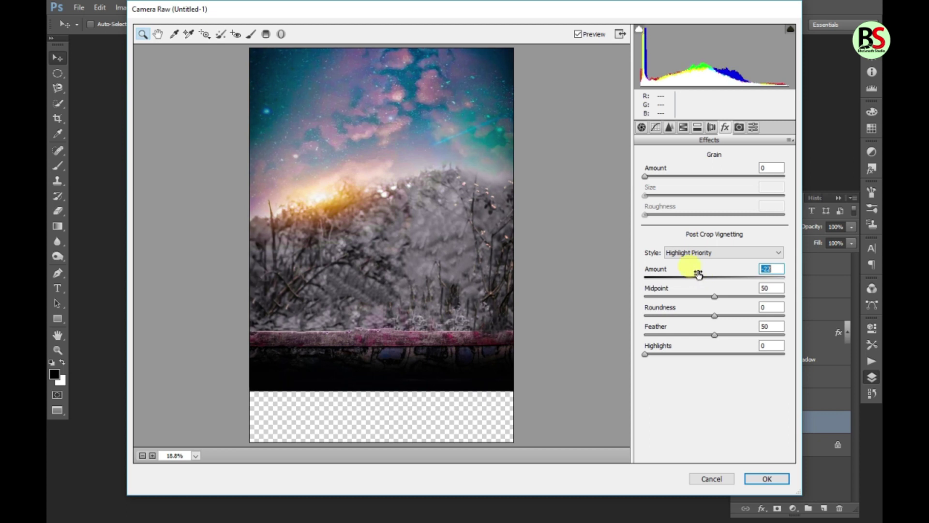
pyautogui.click(763, 478)
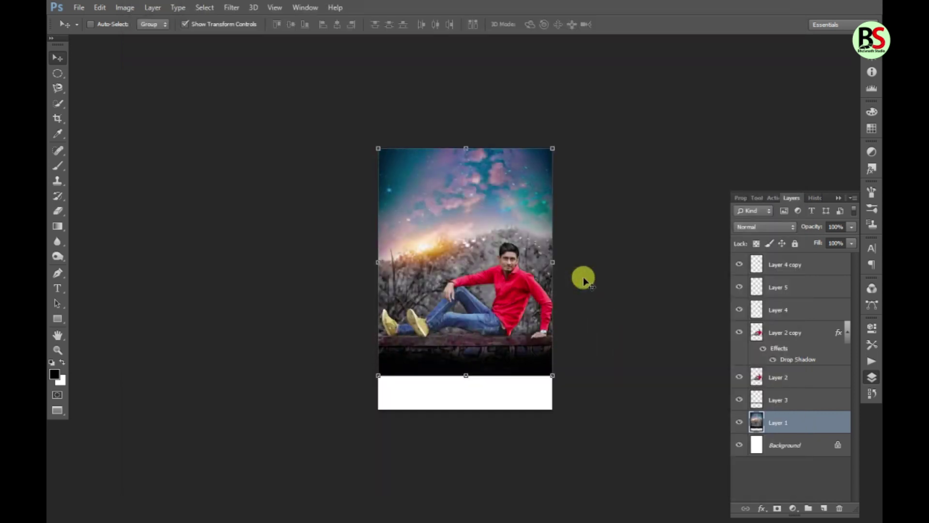
# Merge all layers into a single Background with Ctrl+E, then duplicate the image.
pyautogui.click(520, 284)
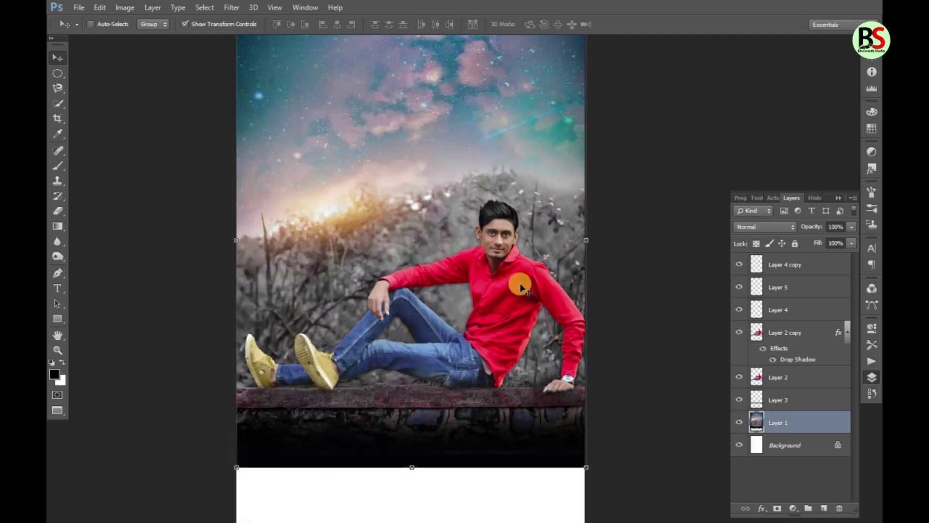
pyautogui.hotkey('ctrl', '-')
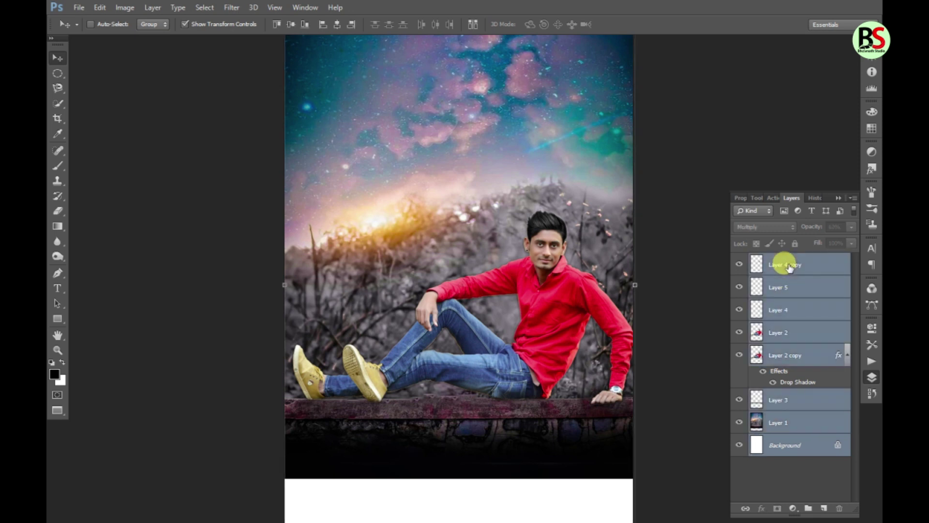
pyautogui.hotkey('ctrl', 'e')
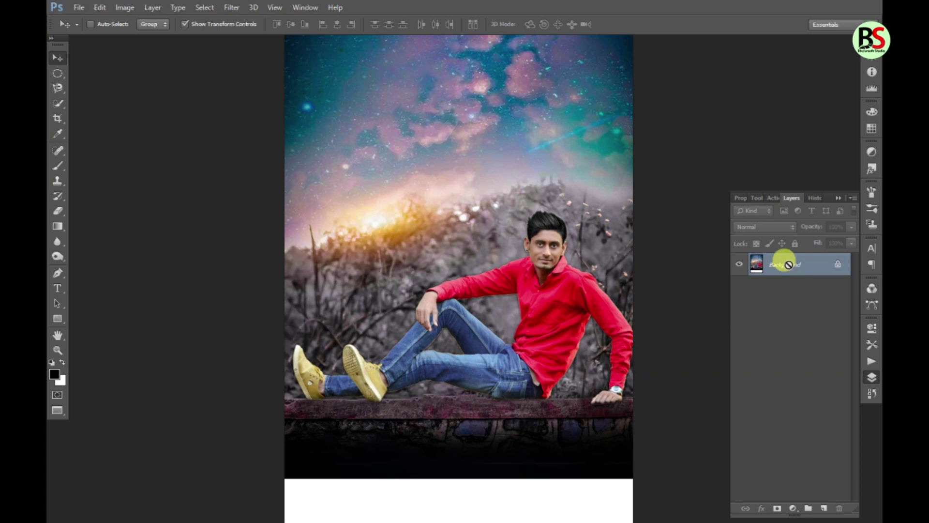
pyautogui.hotkey('ctrl', '-')
pyautogui.hotkey('ctrl', '+')
pyautogui.hotkey('ctrl', '-')
pyautogui.hotkey('ctrl', '+')
pyautogui.hotkey('ctrl', '-')
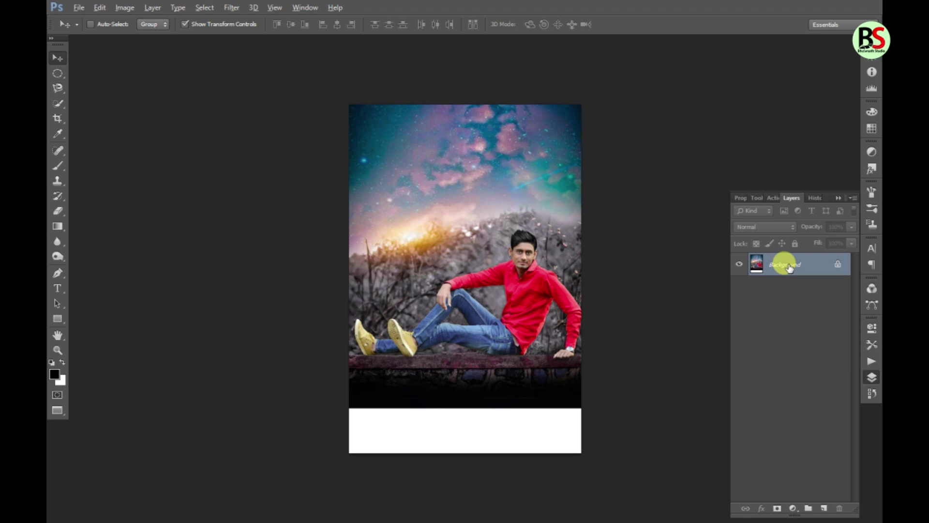
pyautogui.hotkey('alt', 'i')
pyautogui.press('Escape')
# Float the document windows and place the Untitled-1 copy beside the original.
pyautogui.press('f')
pyautogui.press('f')
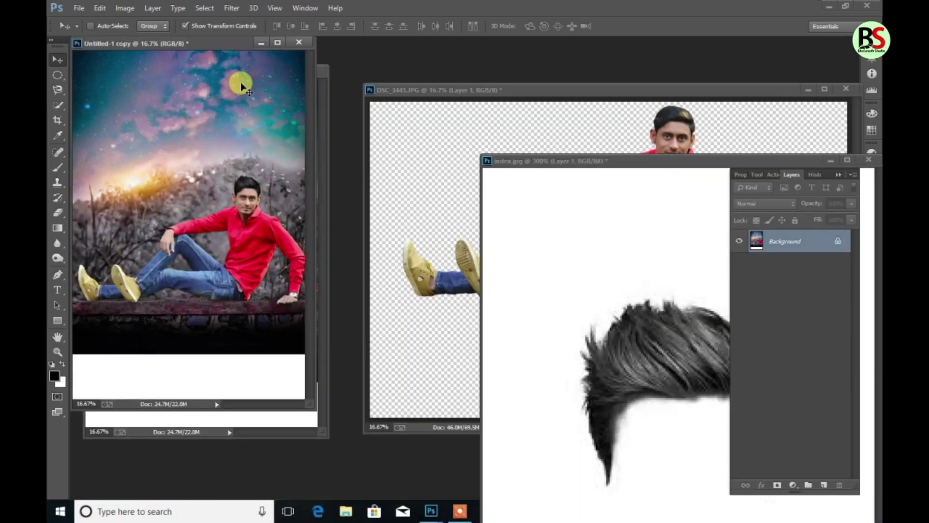
pyautogui.moveTo(185, 45); pyautogui.dragTo(520, 111)
pyautogui.click(169, 144)
pyautogui.click(611, 228)
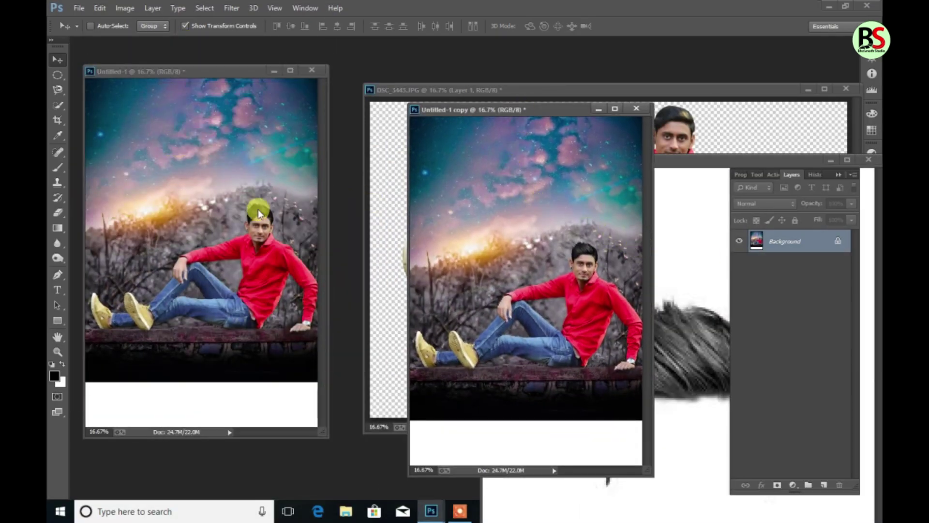
# Apply HDR Toning with the Equalize Histogram method to the Untitled-1 copy.
pyautogui.click(124, 8)
pyautogui.moveTo(142, 37)
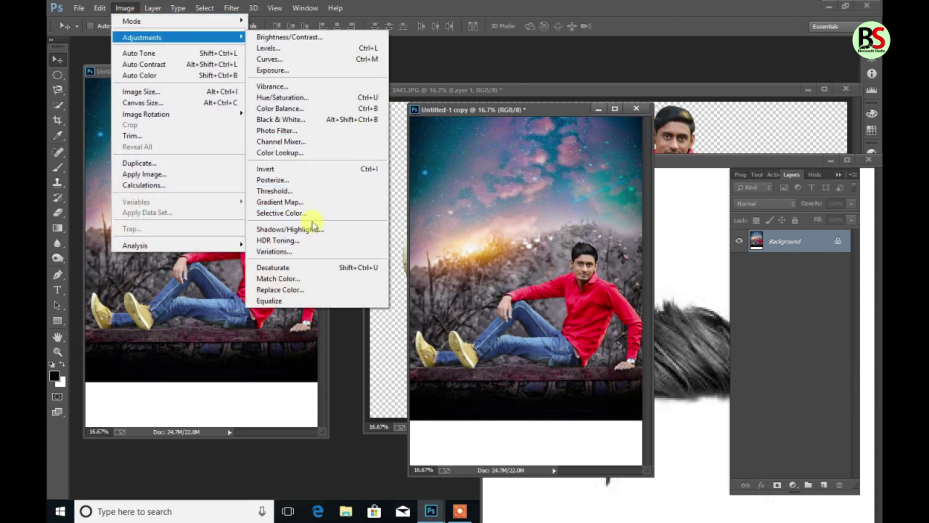
pyautogui.click(313, 241)
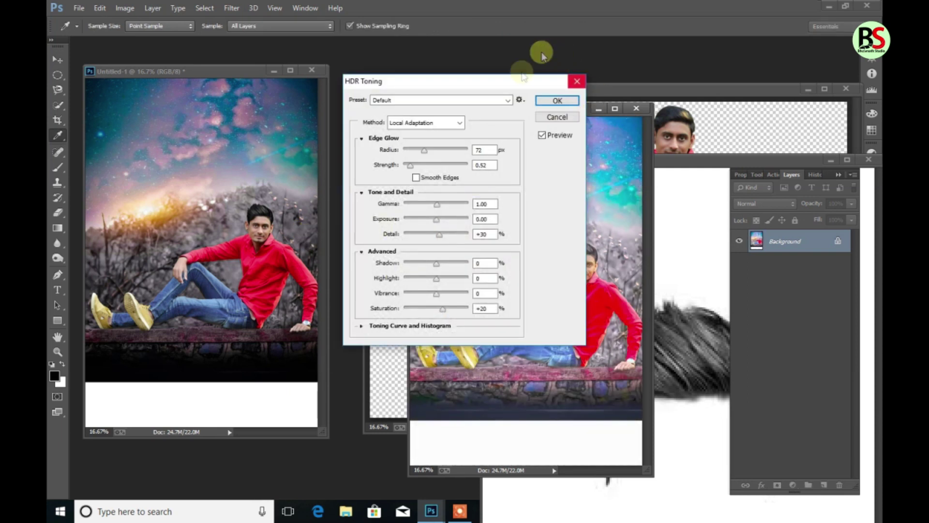
pyautogui.moveTo(456, 83); pyautogui.dragTo(763, 81)
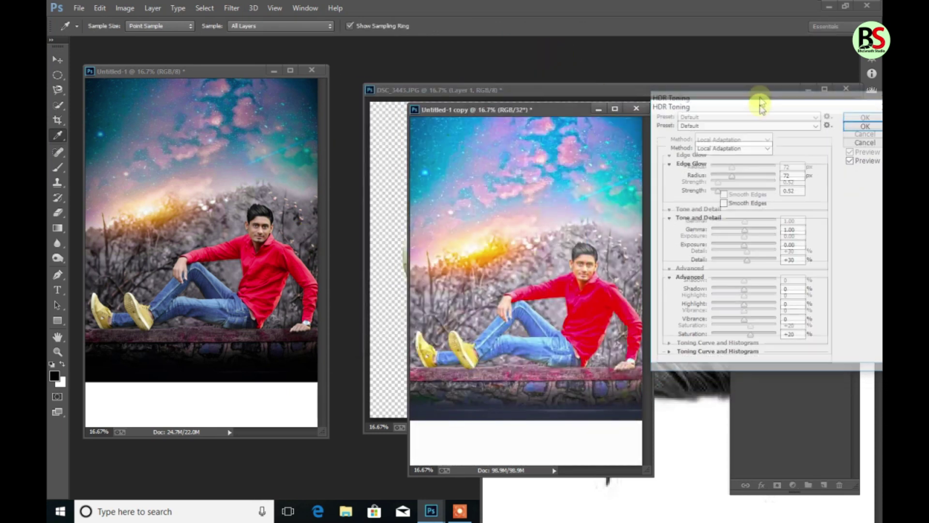
pyautogui.click(726, 122)
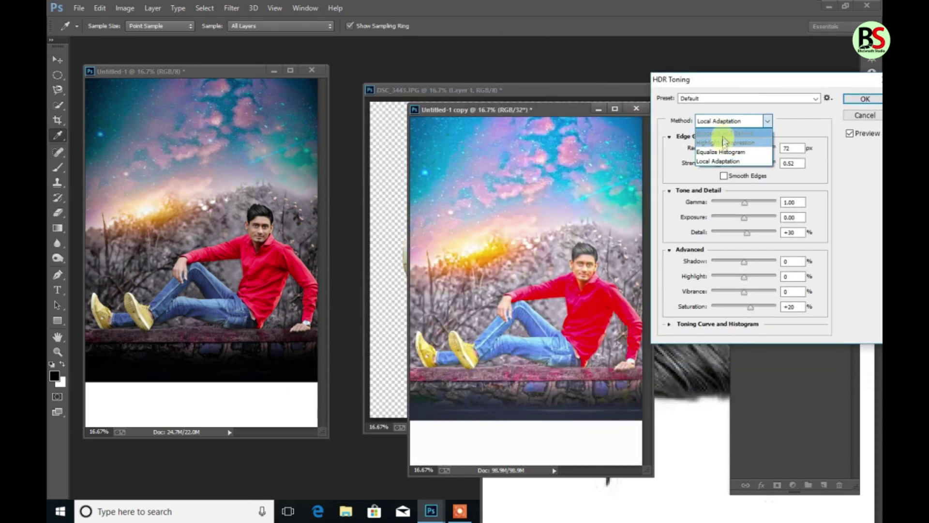
pyautogui.click(721, 153)
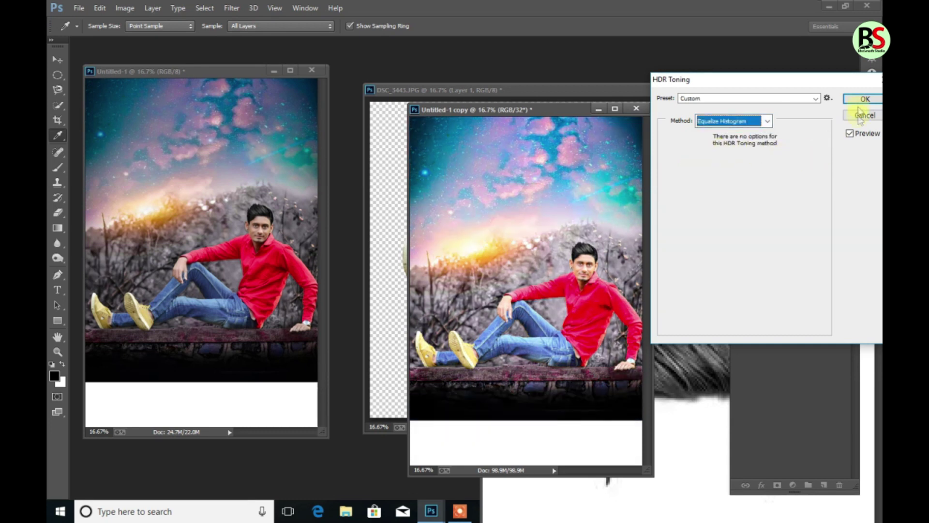
pyautogui.click(857, 98)
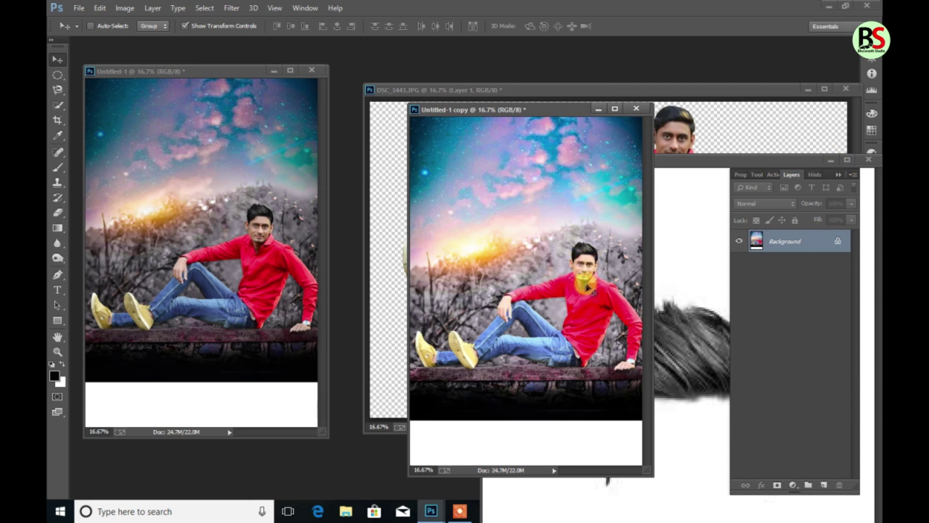
# Drag the HDR-toned image from the copy into the original Untitled-1 window.
pyautogui.click(574, 247)
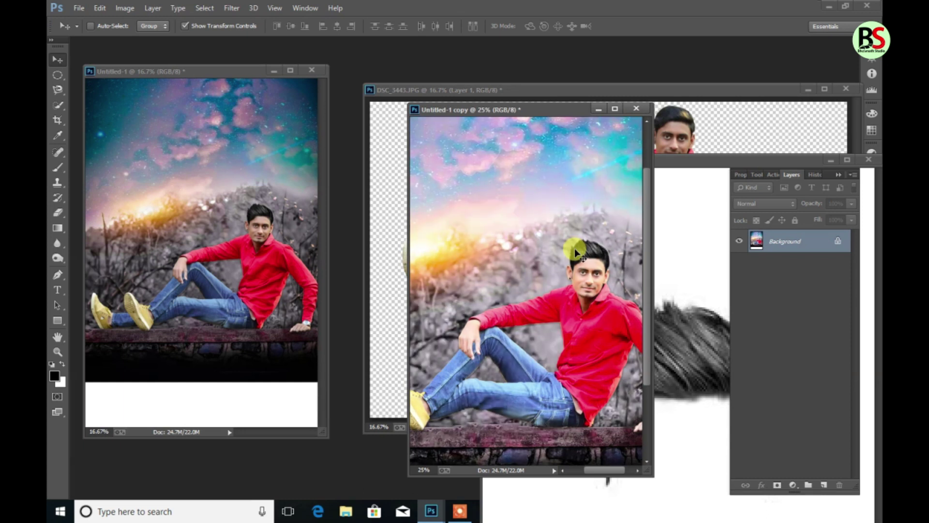
pyautogui.scroll(-1, 574, 249)
pyautogui.scroll(-1, 564, 242)
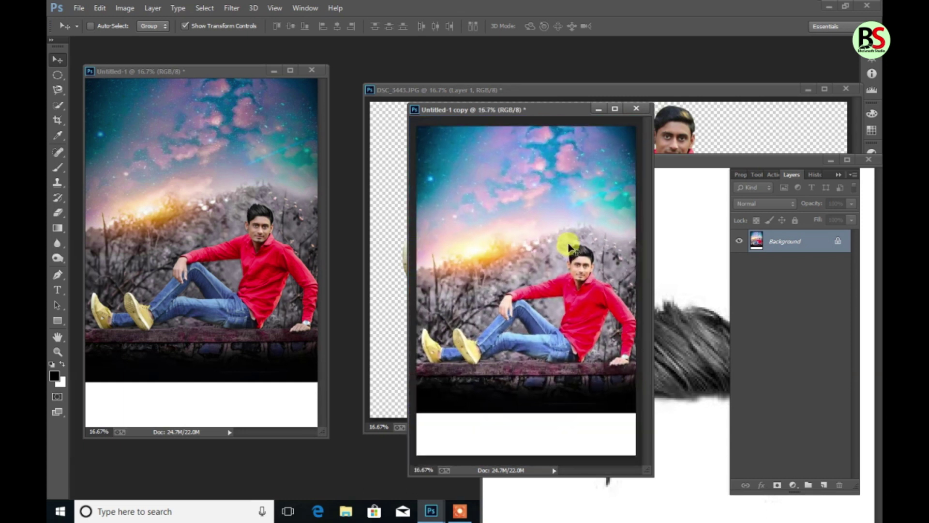
pyautogui.moveTo(554, 237); pyautogui.dragTo(248, 228)
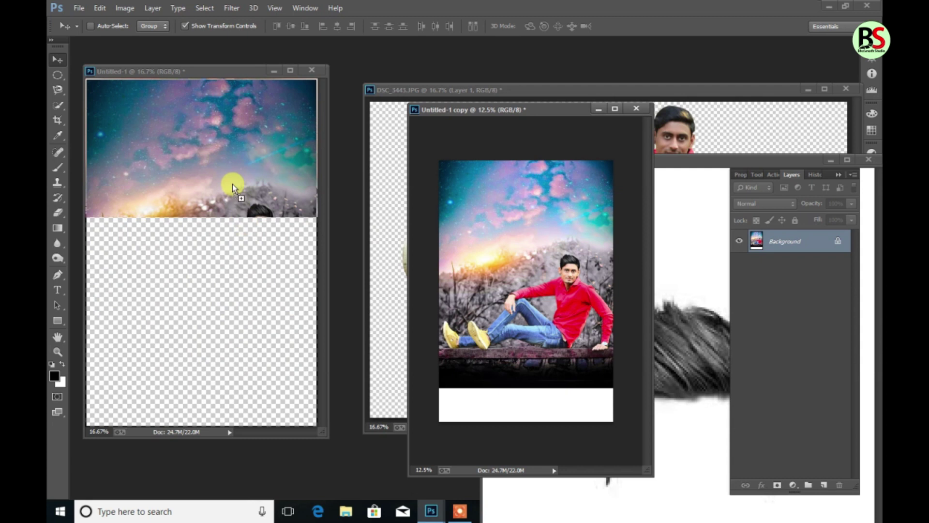
# Drop the toned image in as Layer 1, align it, and set its opacity to 34%.
pyautogui.moveTo(232, 188); pyautogui.dragTo(233, 188)
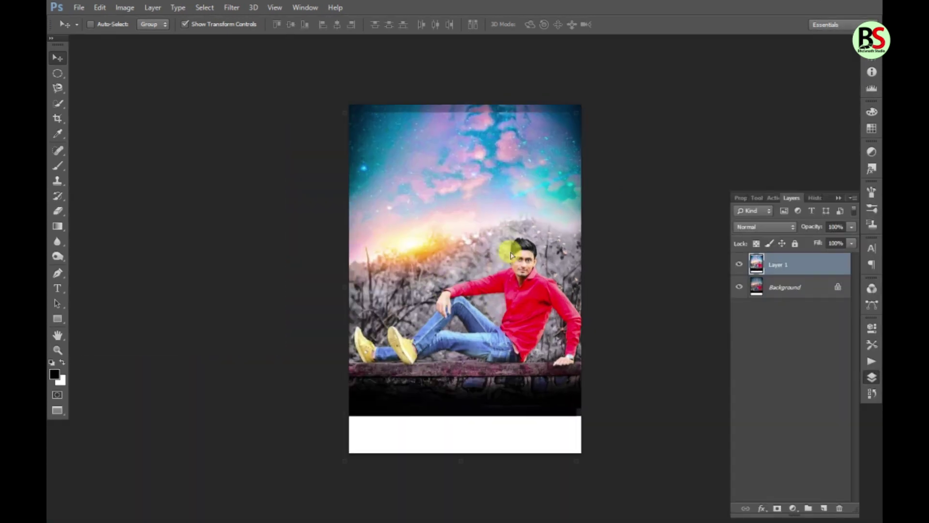
pyautogui.moveTo(504, 240); pyautogui.dragTo(508, 247)
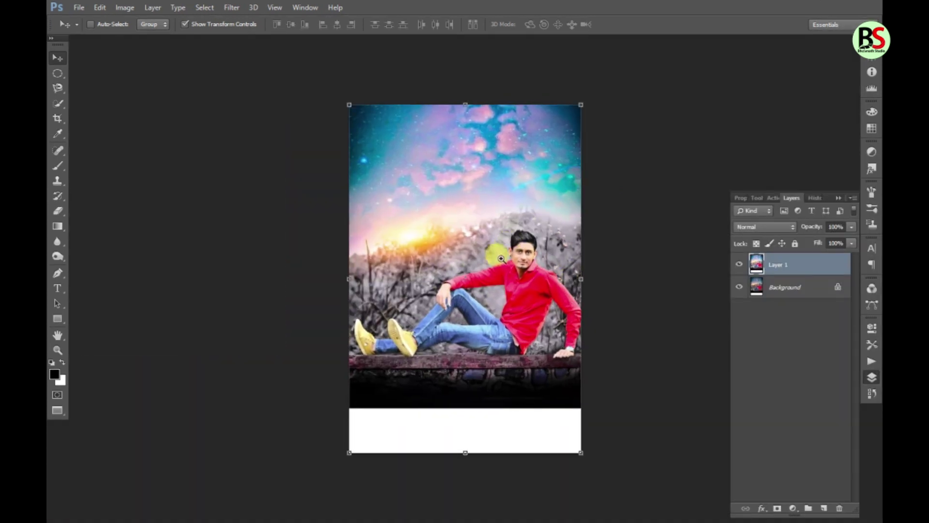
pyautogui.hotkey('ctrl', '+')
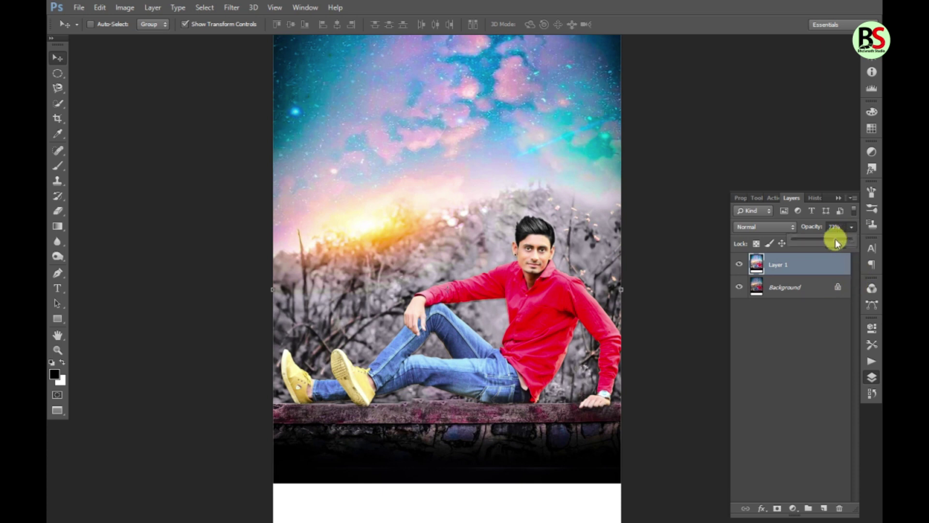
pyautogui.moveTo(835, 239); pyautogui.dragTo(834, 239)
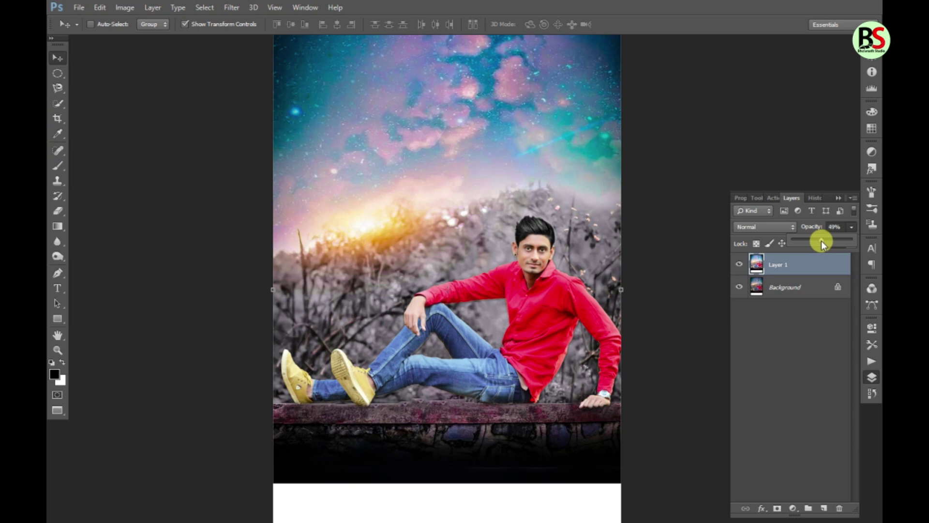
# Toggle Layer 1's visibility to compare, then merge it with the Background.
pyautogui.click(739, 264)
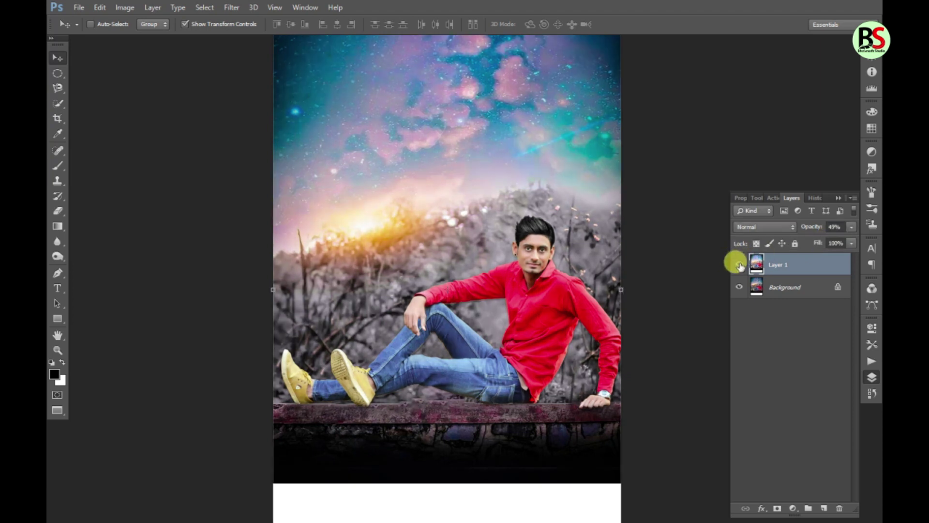
pyautogui.click(739, 264)
pyautogui.click(738, 265)
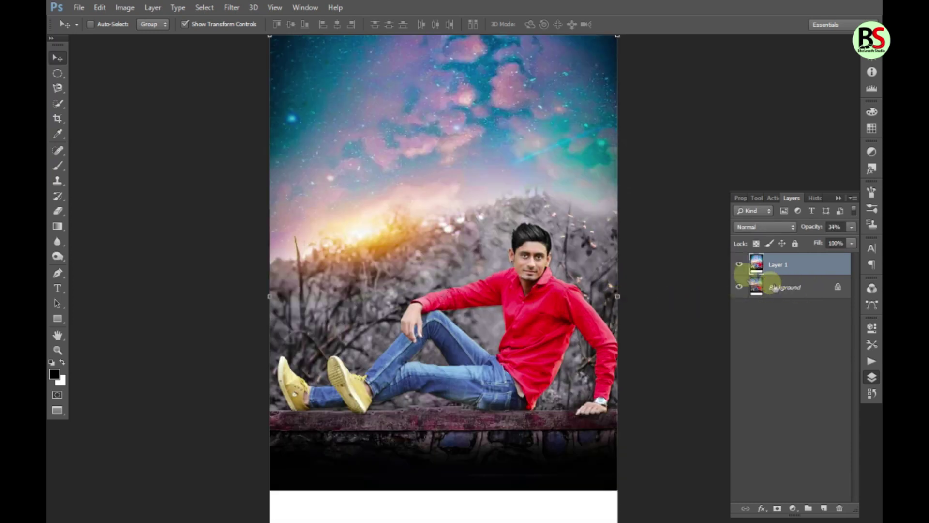
pyautogui.click(739, 264)
pyautogui.click(739, 264)
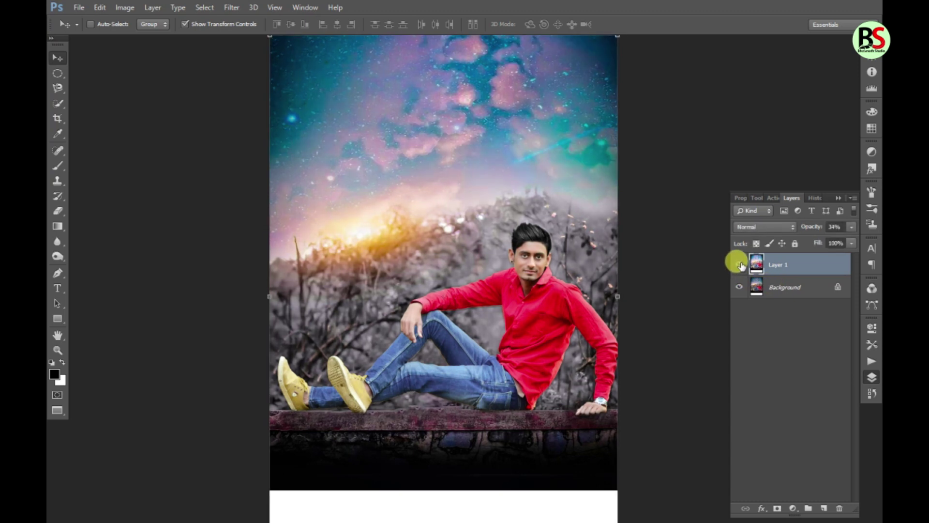
pyautogui.hotkey('ctrl', '-')
pyautogui.keyDown('shift'); pyautogui.click(774, 290); pyautogui.keyUp('shift')
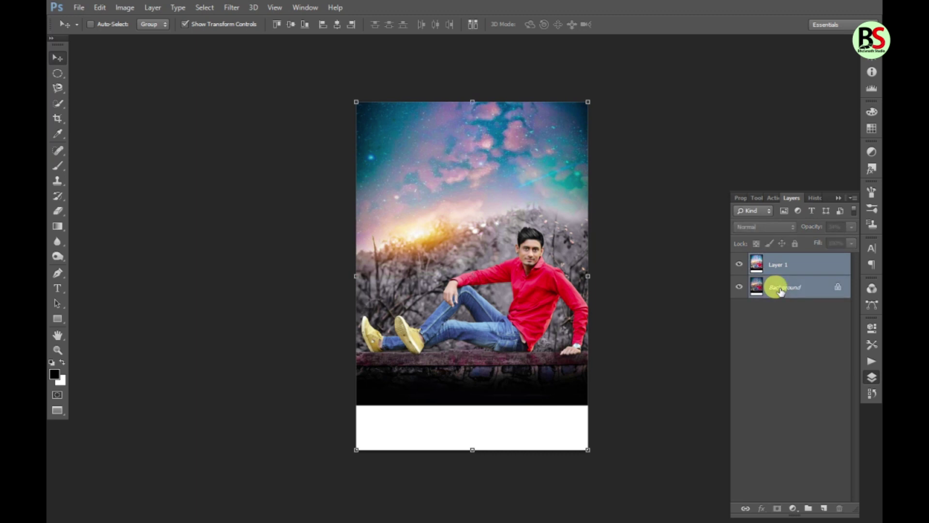
pyautogui.hotkey('ctrl', 'e')
# Create a white 6×8 inch, 300 ppi document and drag the finished composite into it as Layer 1.
pyautogui.scroll(-1, 563, 265)
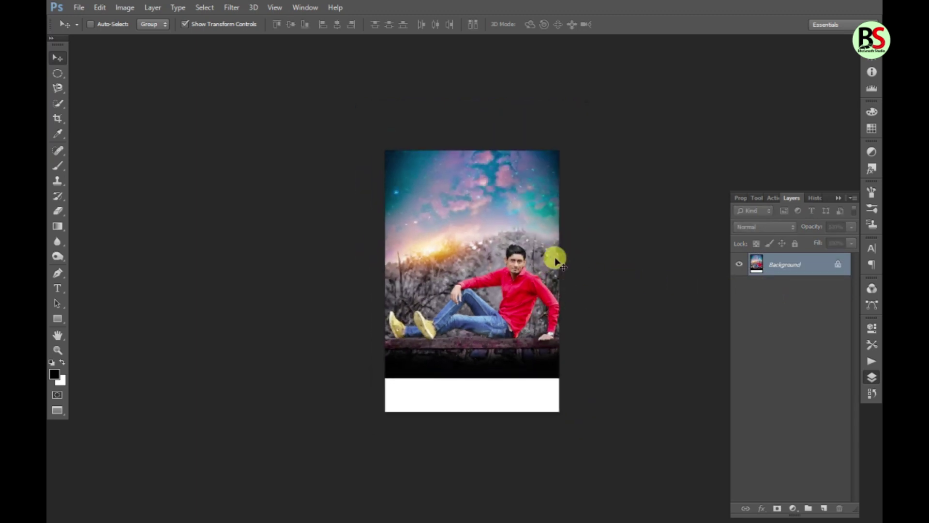
pyautogui.scroll(1, 556, 261)
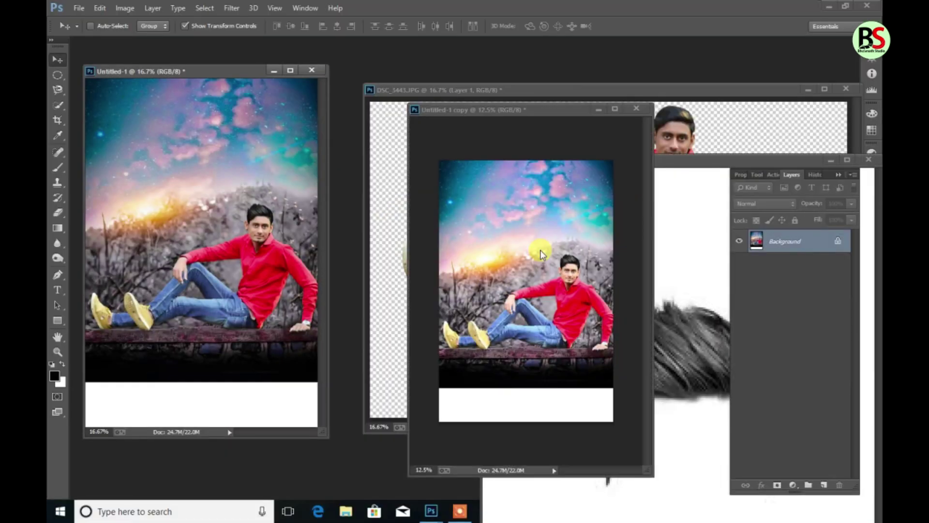
pyautogui.hotkey('ctrl', 'n')
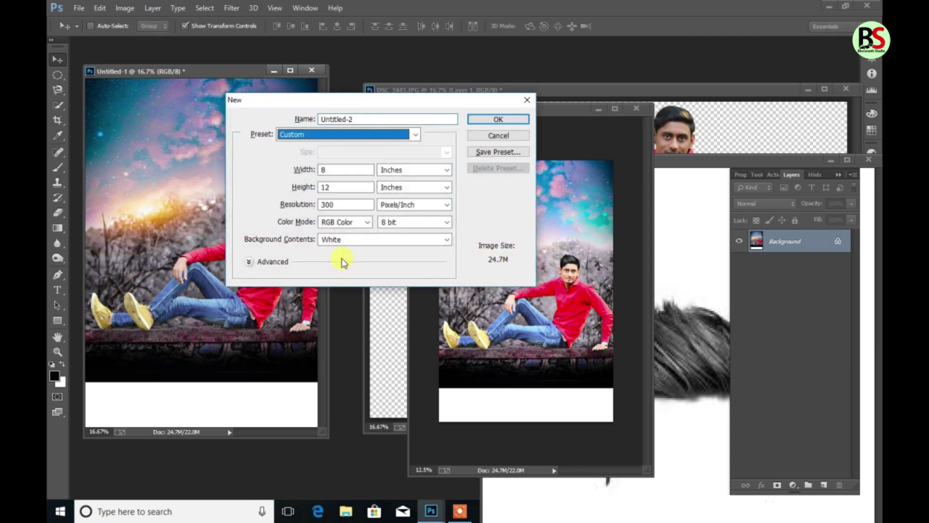
pyautogui.press('Tab')
pyautogui.press('Tab')
pyautogui.write('8')
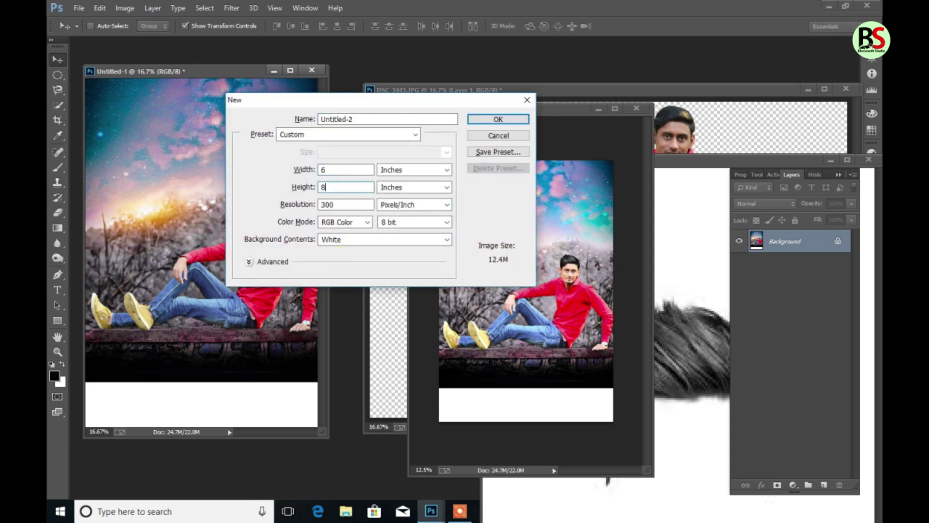
pyautogui.press('Return')
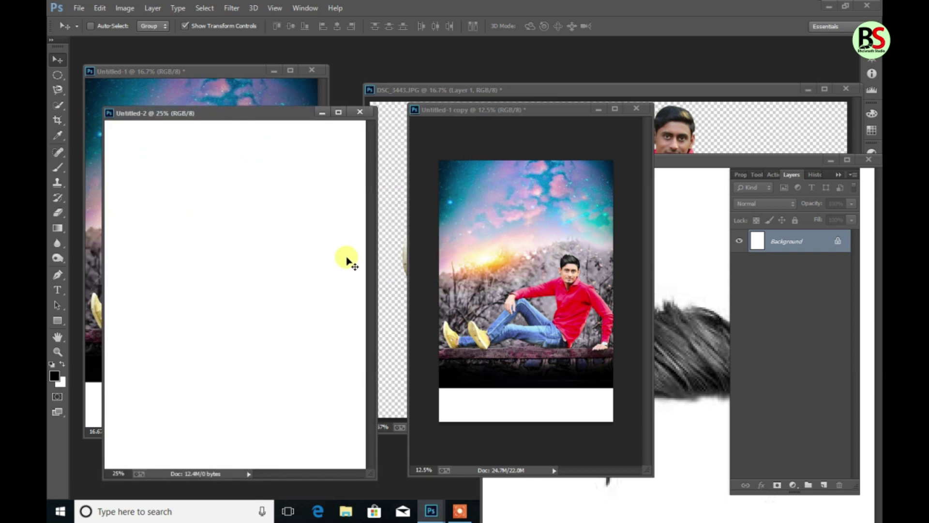
pyautogui.moveTo(269, 114); pyautogui.dragTo(573, 98)
pyautogui.moveTo(279, 156); pyautogui.dragTo(541, 259)
# Scale the pasted composite down and reposition it to roughly cover the 6×8 canvas.
pyautogui.press('f')
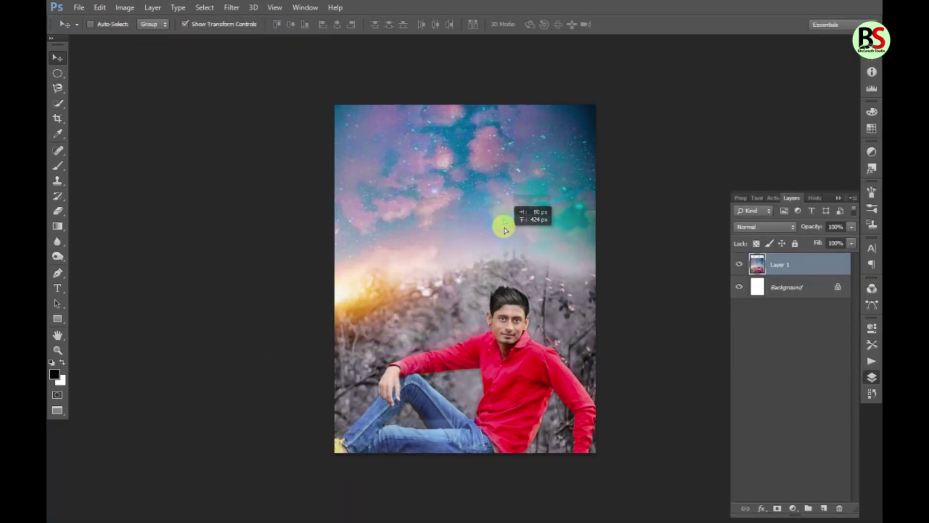
pyautogui.moveTo(491, 294); pyautogui.dragTo(511, 242)
pyautogui.hotkey('ctrl', 't')
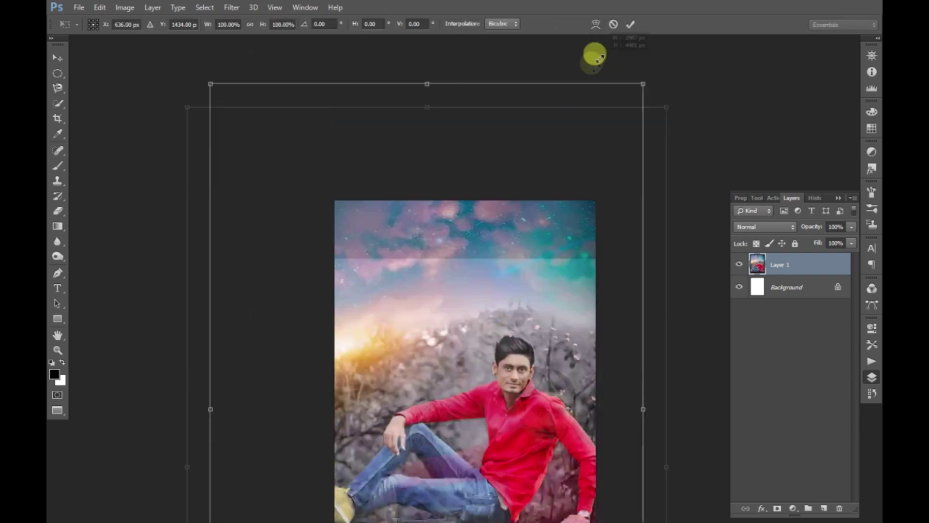
pyautogui.moveTo(597, 57); pyautogui.dragTo(540, 244)
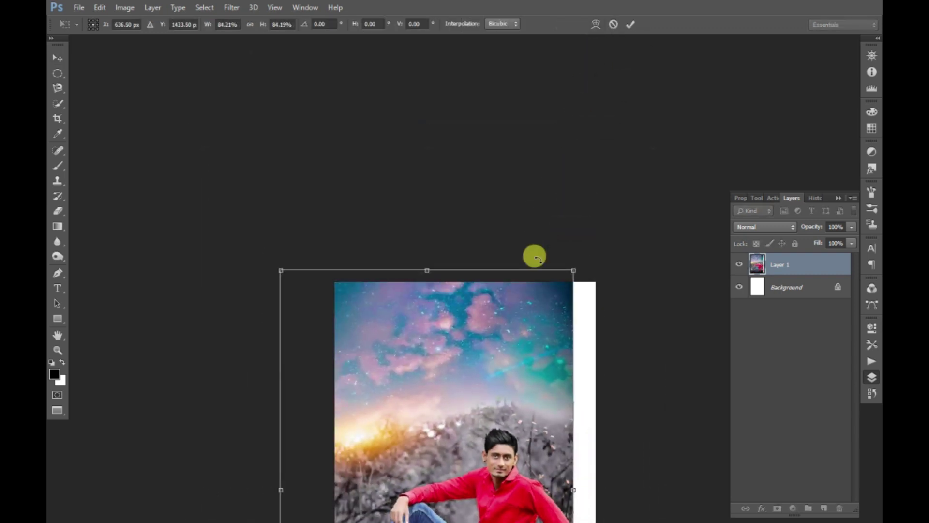
pyautogui.press('Return')
pyautogui.moveTo(506, 365); pyautogui.dragTo(493, 141)
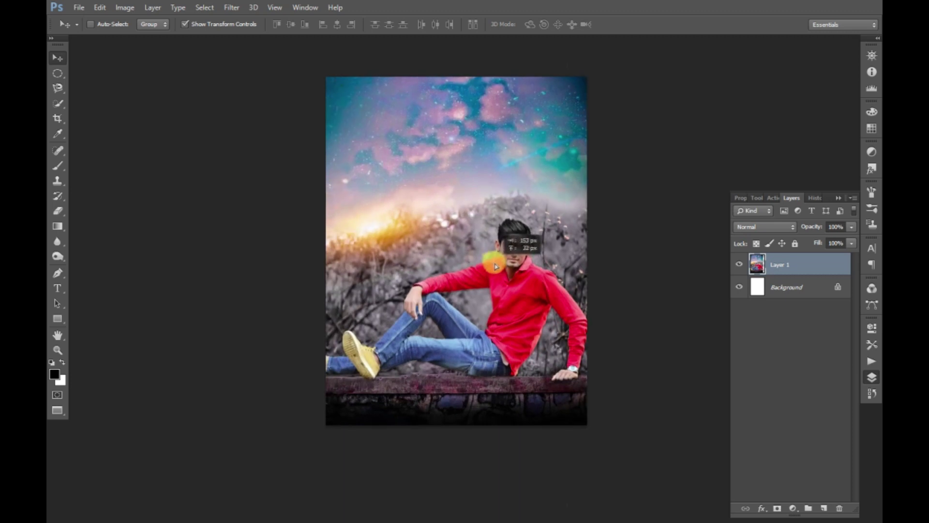
pyautogui.moveTo(294, 60); pyautogui.dragTo(346, 153)
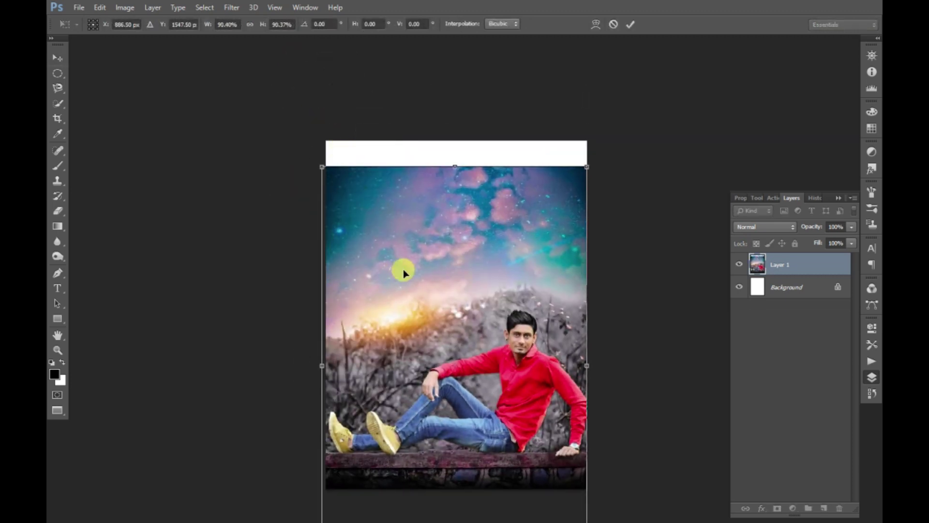
pyautogui.press('Return')
pyautogui.moveTo(456, 276)
pyautogui.mouseDown()
pyautogui.moveTo(465, 250)
pyautogui.moveTo(494, 291)
pyautogui.mouseUp()
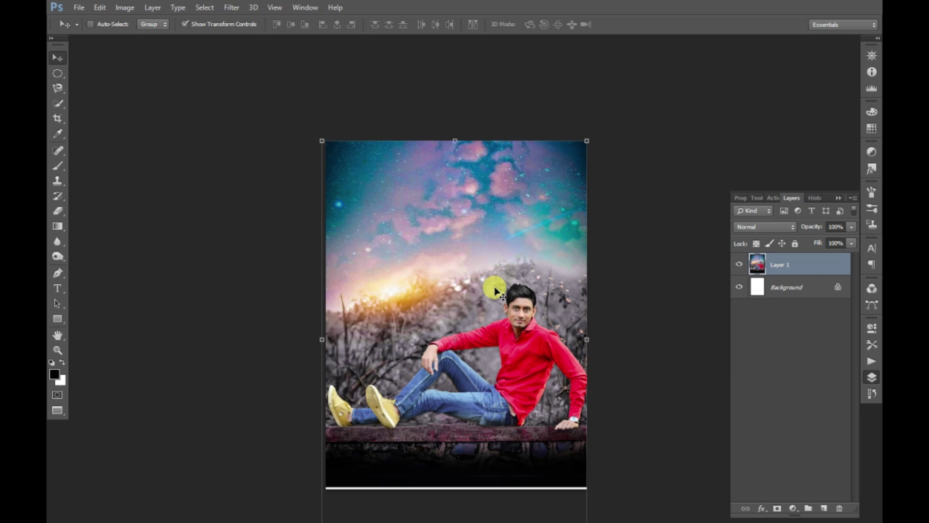
# Fine-tune the composite to the canvas width and nudge it up to close the top gap.
pyautogui.hotkey('ctrl', 't')
pyautogui.moveTo(322, 140); pyautogui.dragTo(327, 147)
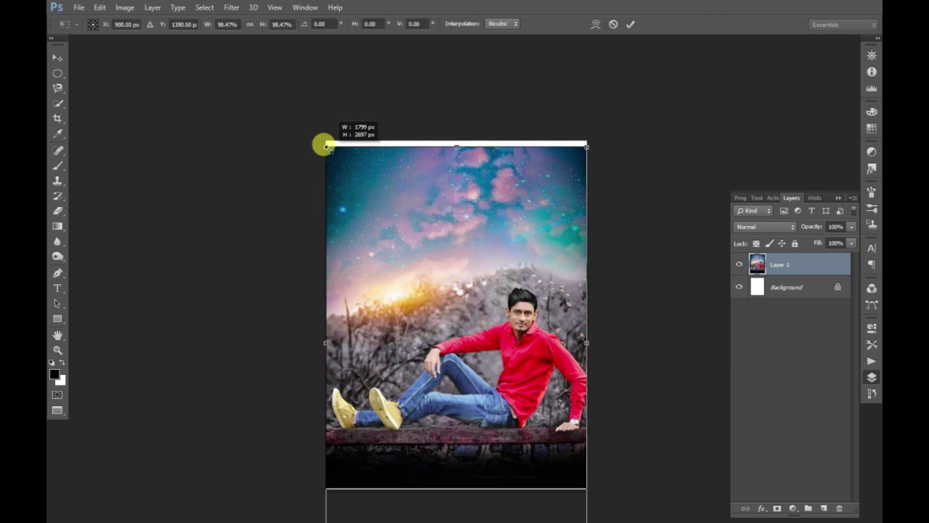
pyautogui.doubleClick(404, 251)
pyautogui.press('Up')
pyautogui.press('Up')
pyautogui.press('Up')
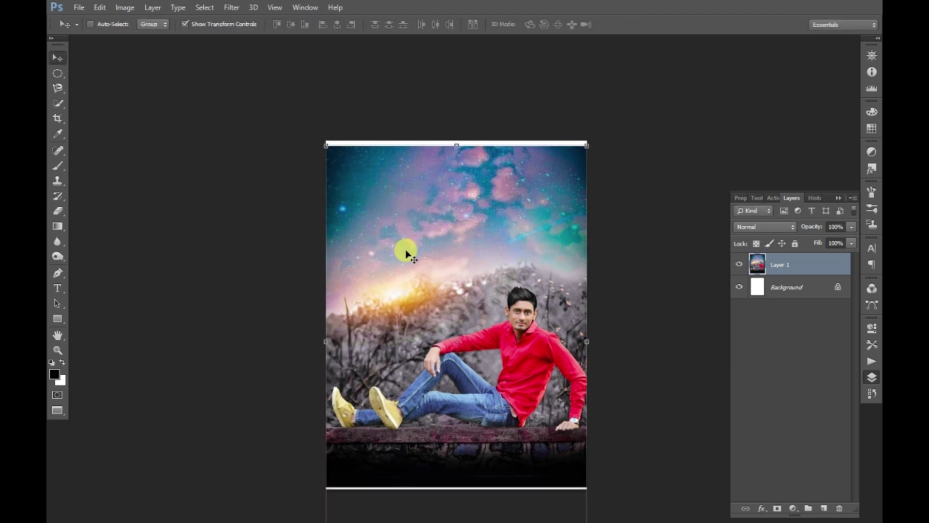
pyautogui.press('Up')
pyautogui.press('Up')
pyautogui.press('Up')
pyautogui.press('Up')
pyautogui.press('Up')
pyautogui.press('Up')
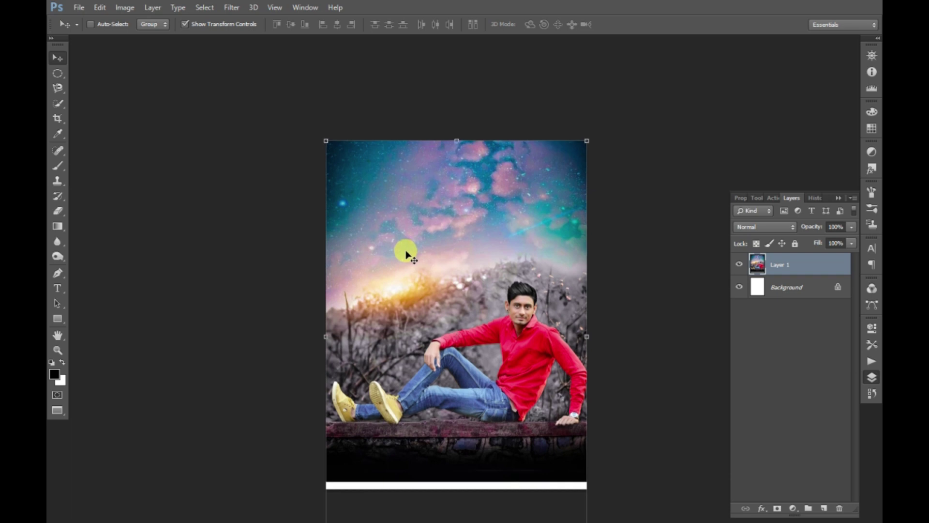
pyautogui.press('b')
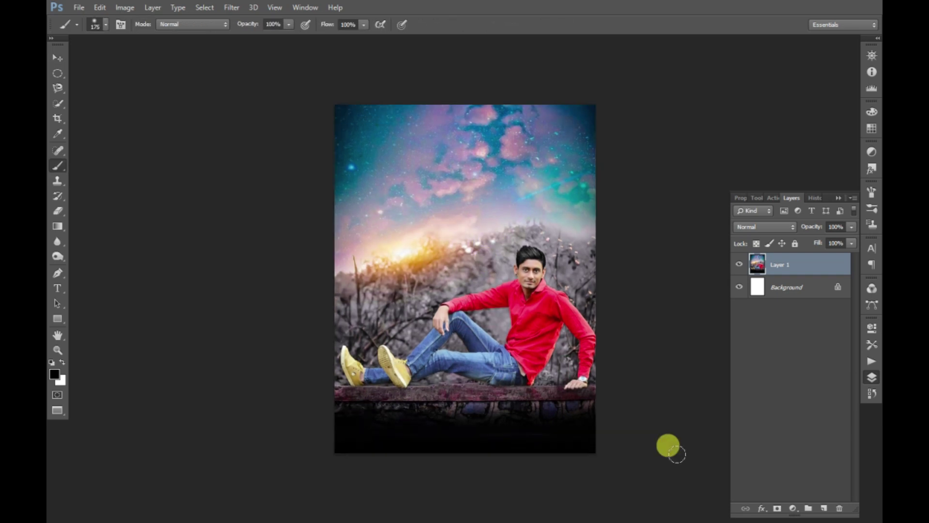
pyautogui.hotkey('ctrl', '+')
pyautogui.hotkey('ctrl', '+')
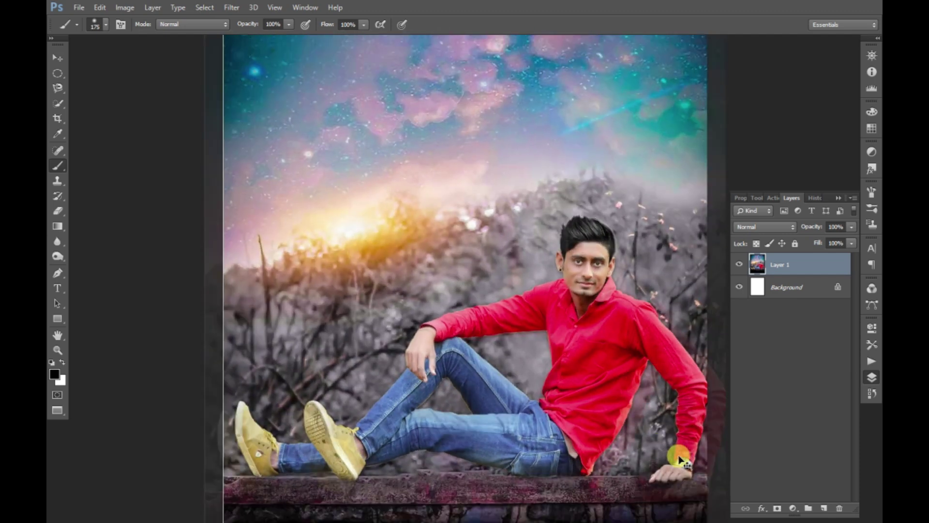
pyautogui.hotkey('ctrl', '-')
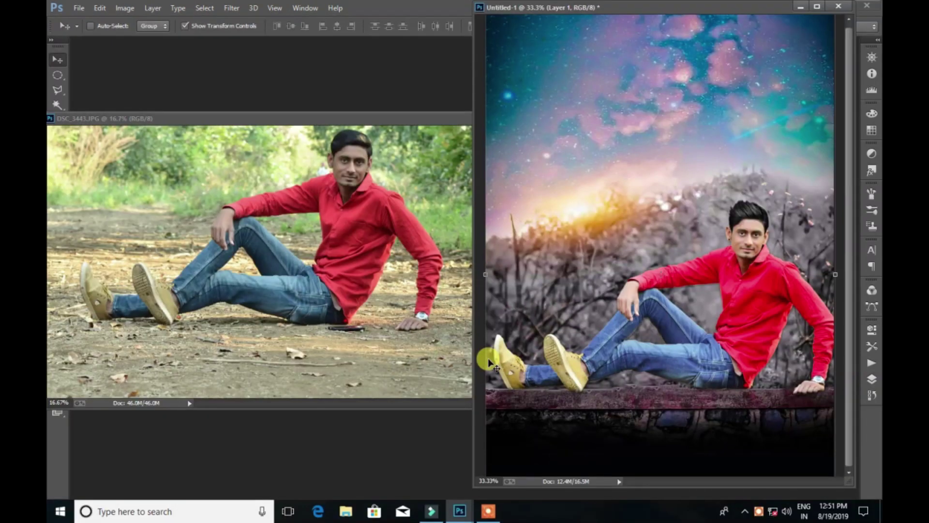